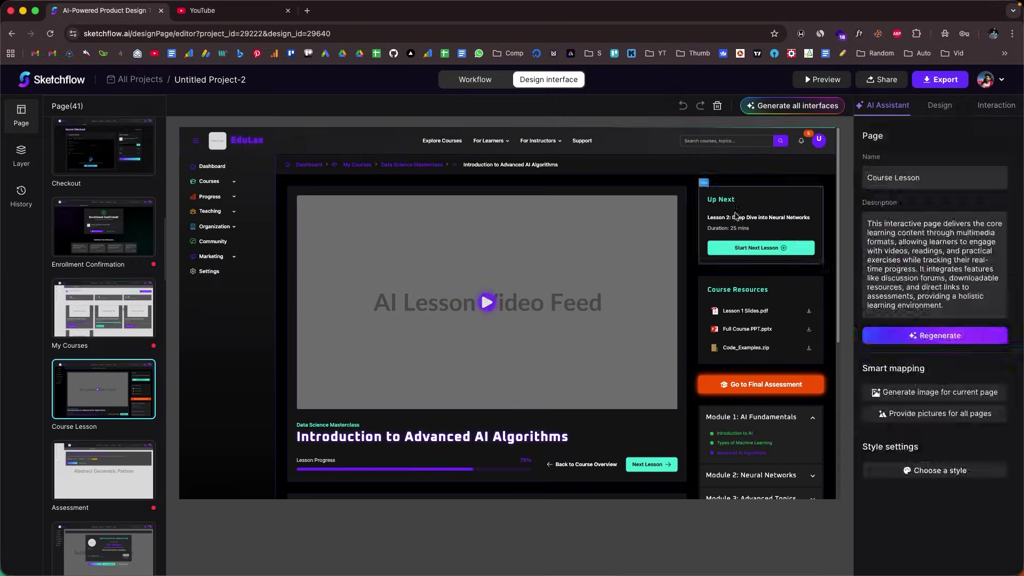
- Review the Course Lesson and Course Catalog pages and open the Cybersecurity Essentials course from the catalog preview
{"action": "scroll", "coordinate": [939, 350], "scroll_direction": "down", "scroll_amount": 10}
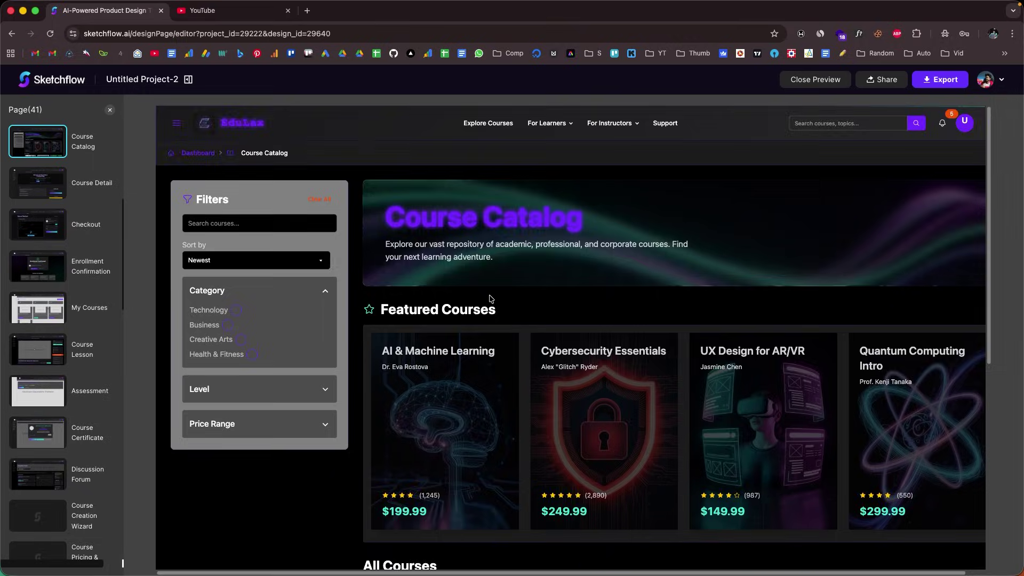
{"action": "scroll", "coordinate": [488, 301], "scroll_direction": "down", "scroll_amount": 7}
{"action": "scroll", "coordinate": [491, 299], "scroll_direction": "up", "scroll_amount": 5}
{"action": "scroll", "coordinate": [490, 299], "scroll_direction": "up", "scroll_amount": 2}
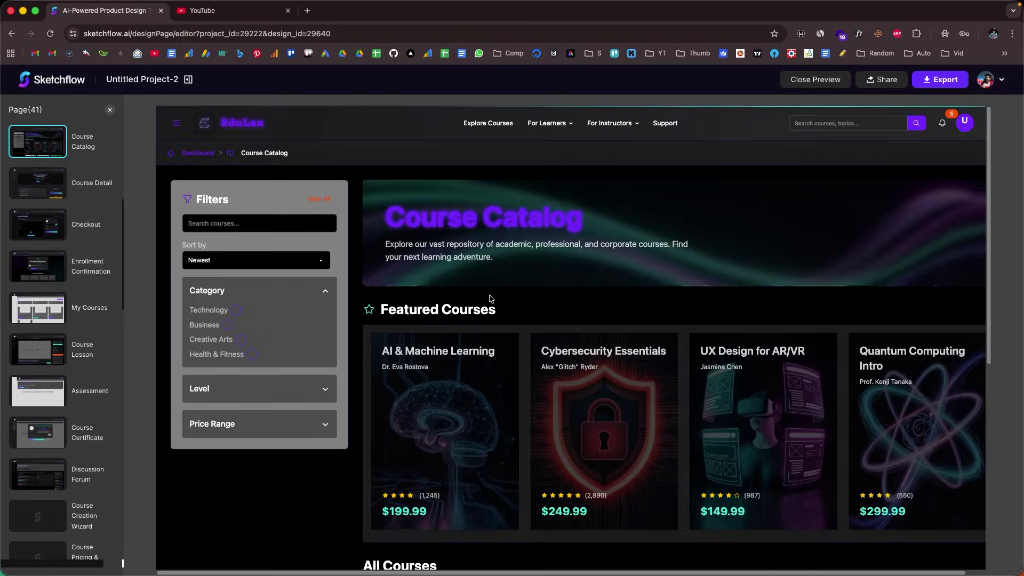
{"action": "left_click", "coordinate": [600, 344]}
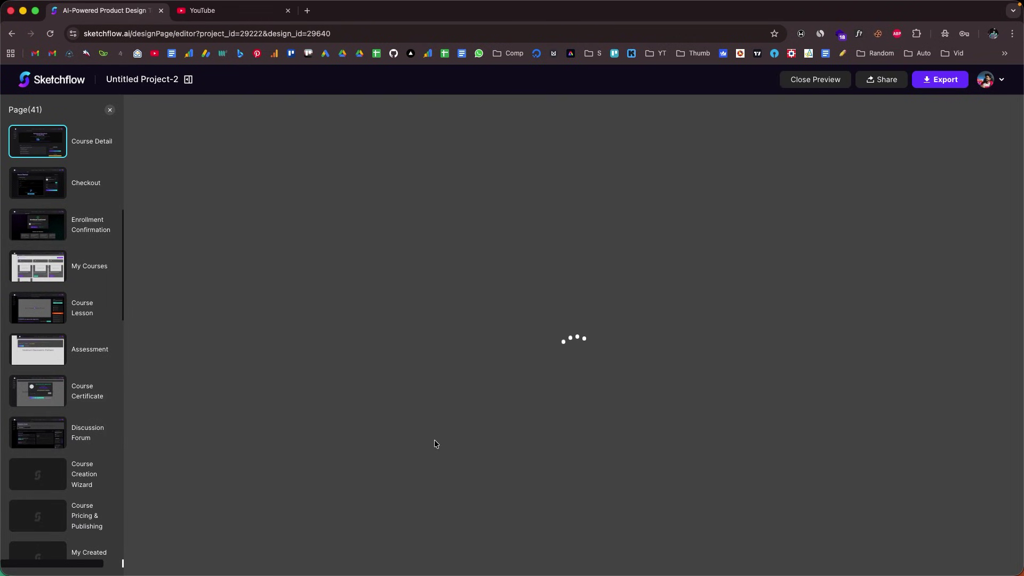
{"action": "scroll", "coordinate": [625, 264], "scroll_direction": "down", "scroll_amount": 5}
{"action": "scroll", "coordinate": [625, 264], "scroll_direction": "down", "scroll_amount": 3}
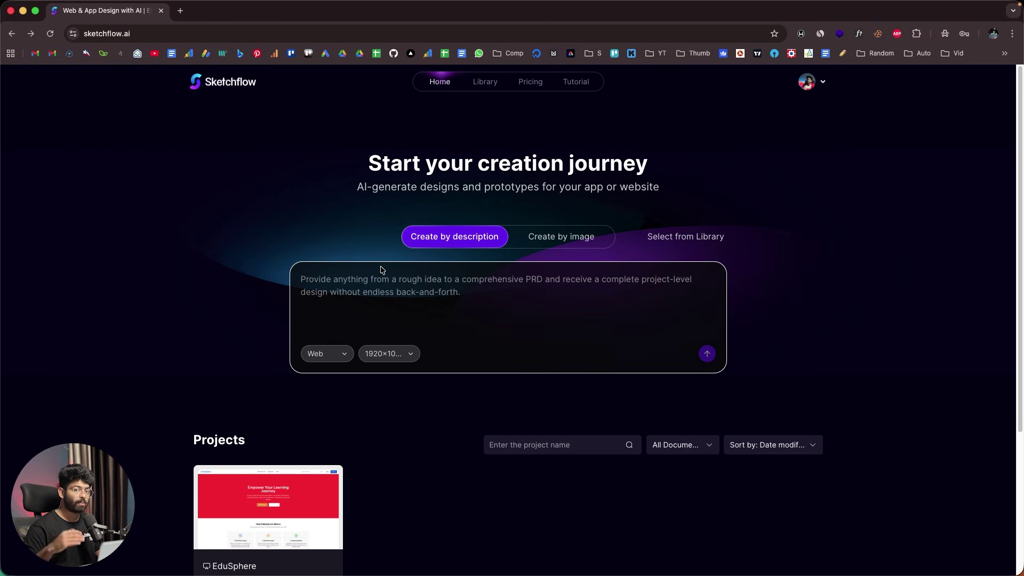
- Examine the platform and resolution choices offered for a new design created by description
{"action": "left_click", "coordinate": [320, 354]}
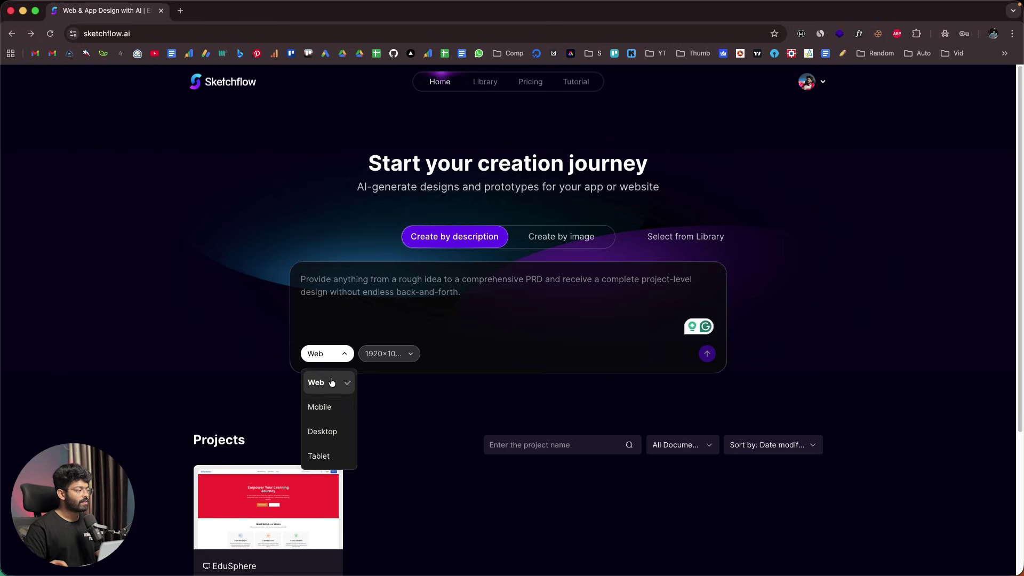
{"action": "left_click", "coordinate": [332, 356]}
{"action": "left_click", "coordinate": [332, 353]}
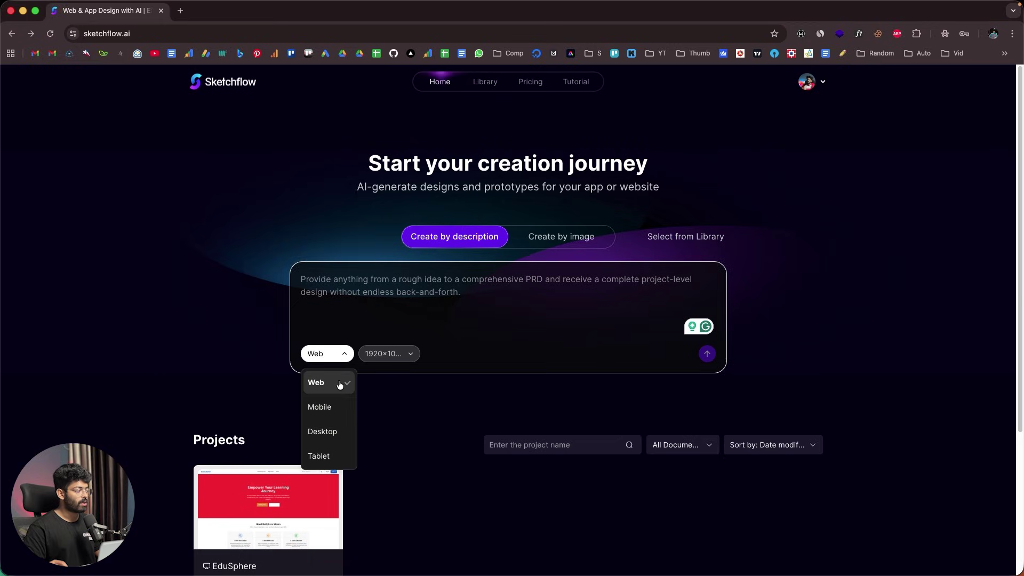
{"action": "left_click", "coordinate": [336, 454]}
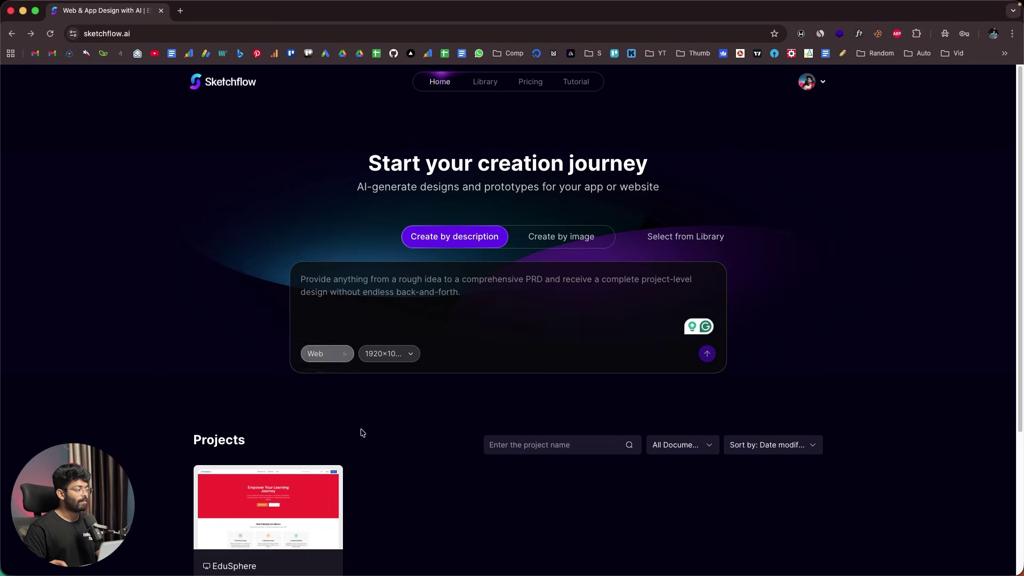
{"action": "left_click", "coordinate": [392, 354]}
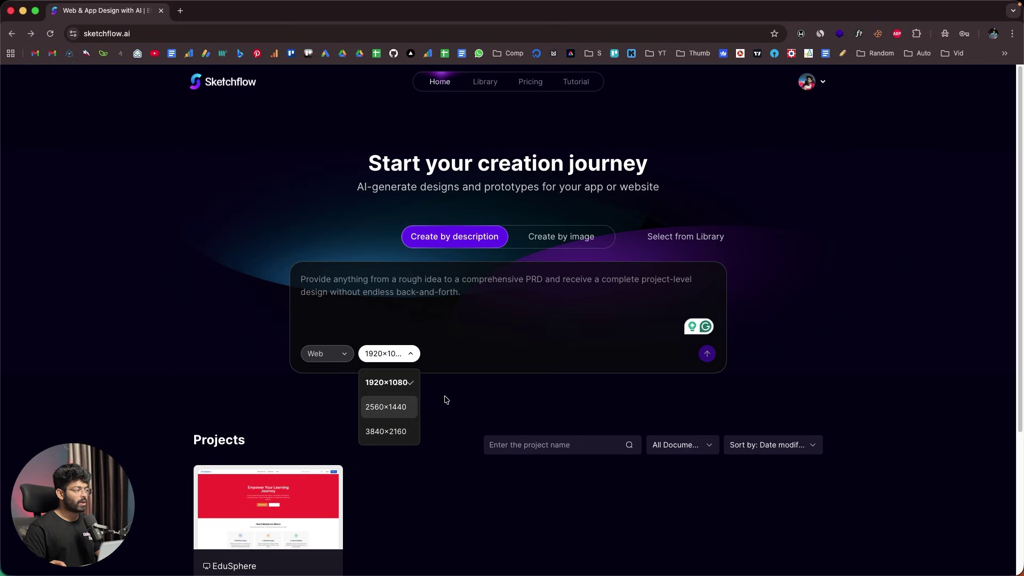
{"action": "left_click", "coordinate": [442, 282]}
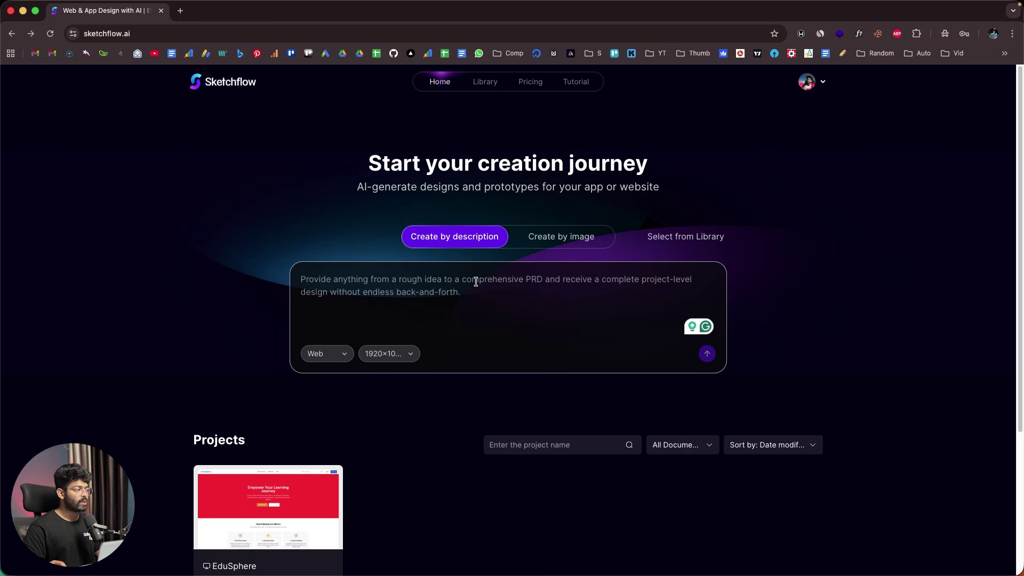
- View the create-by-image option and browse the template library, filtering it by Web and by Mobile
{"action": "left_click", "coordinate": [552, 236]}
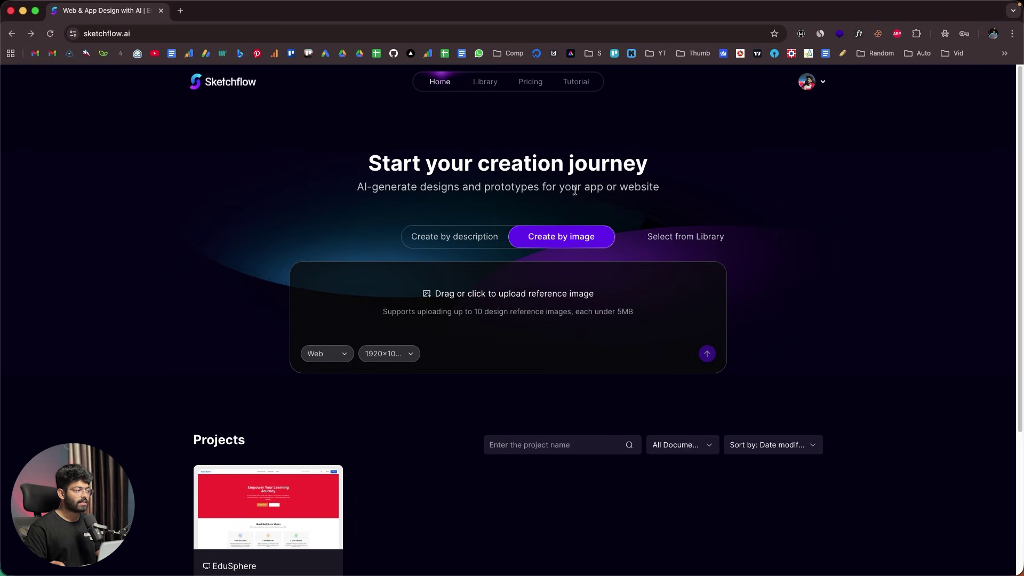
{"action": "left_click", "coordinate": [688, 238]}
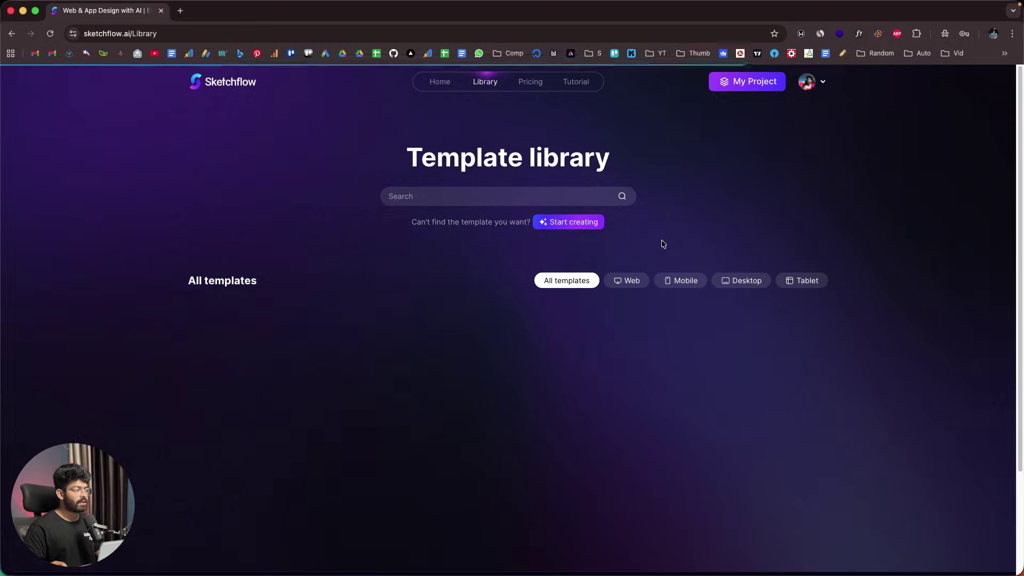
{"action": "scroll", "coordinate": [380, 277], "scroll_direction": "down", "scroll_amount": 2}
{"action": "scroll", "coordinate": [378, 277], "scroll_direction": "down", "scroll_amount": 10}
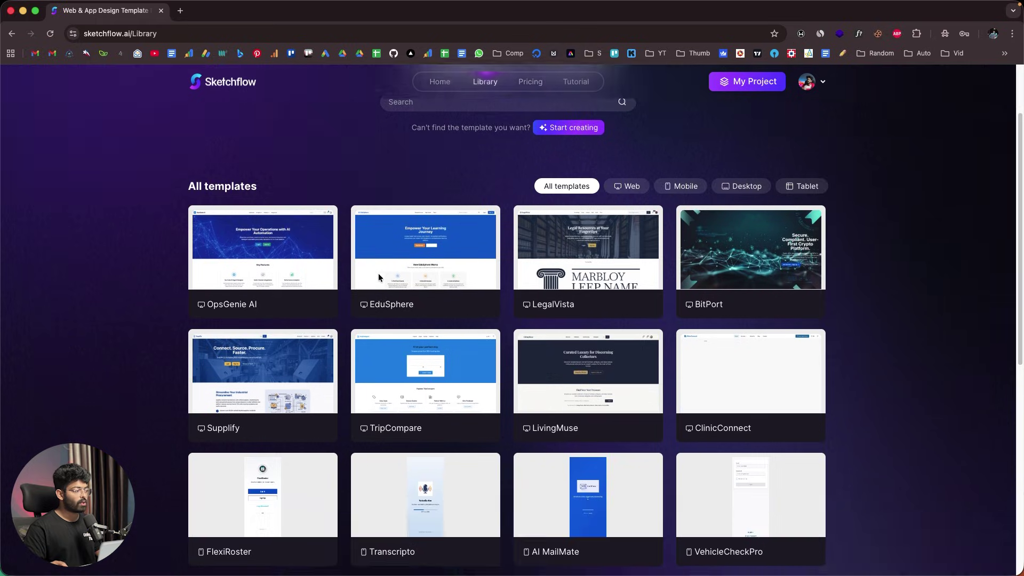
{"action": "scroll", "coordinate": [379, 277], "scroll_direction": "up", "scroll_amount": 10}
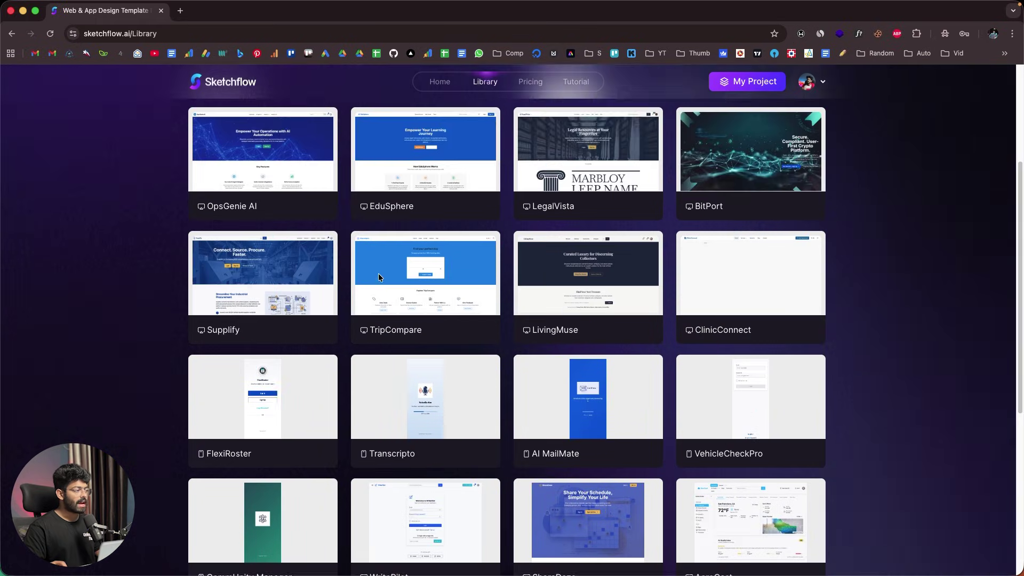
{"action": "left_click", "coordinate": [626, 281]}
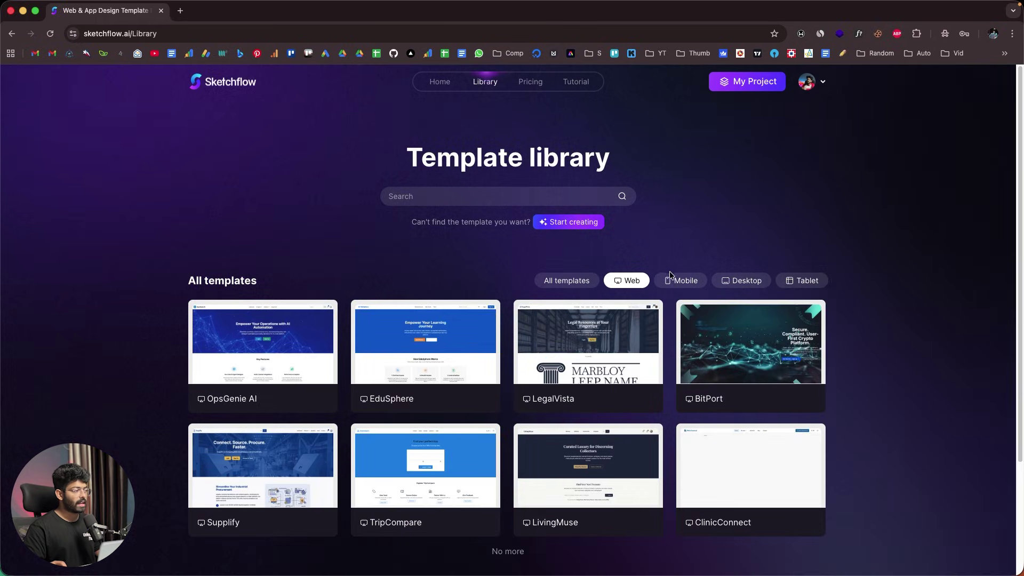
{"action": "left_click", "coordinate": [674, 280]}
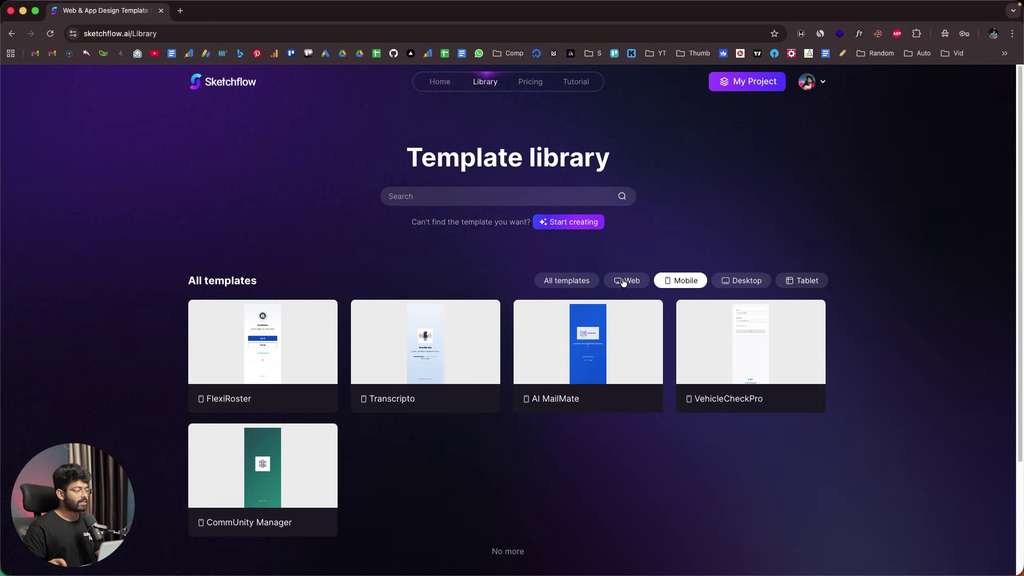
- Open the AI MailMate template, examine its workflow and design interface, and close it
{"action": "left_click", "coordinate": [580, 353]}
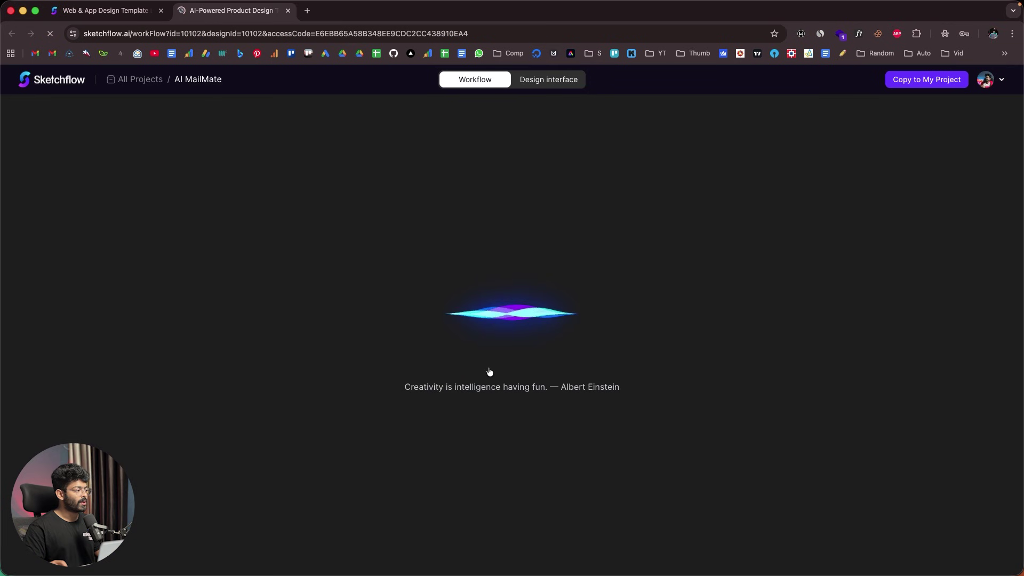
{"action": "scroll", "coordinate": [489, 253], "scroll_direction": "down", "scroll_amount": 5}
{"action": "scroll", "coordinate": [488, 253], "scroll_direction": "down", "scroll_amount": 2}
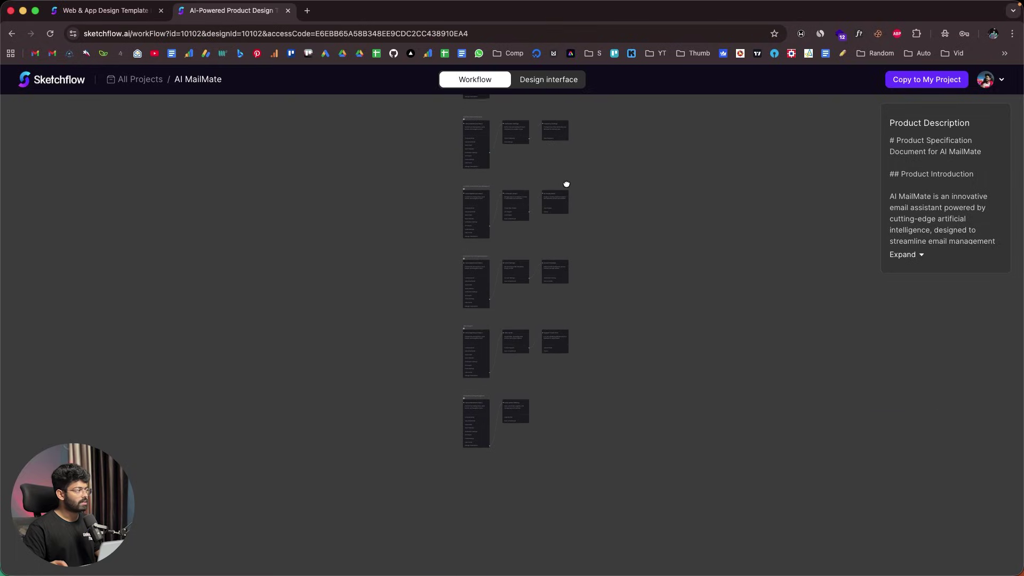
{"action": "left_click", "coordinate": [551, 84]}
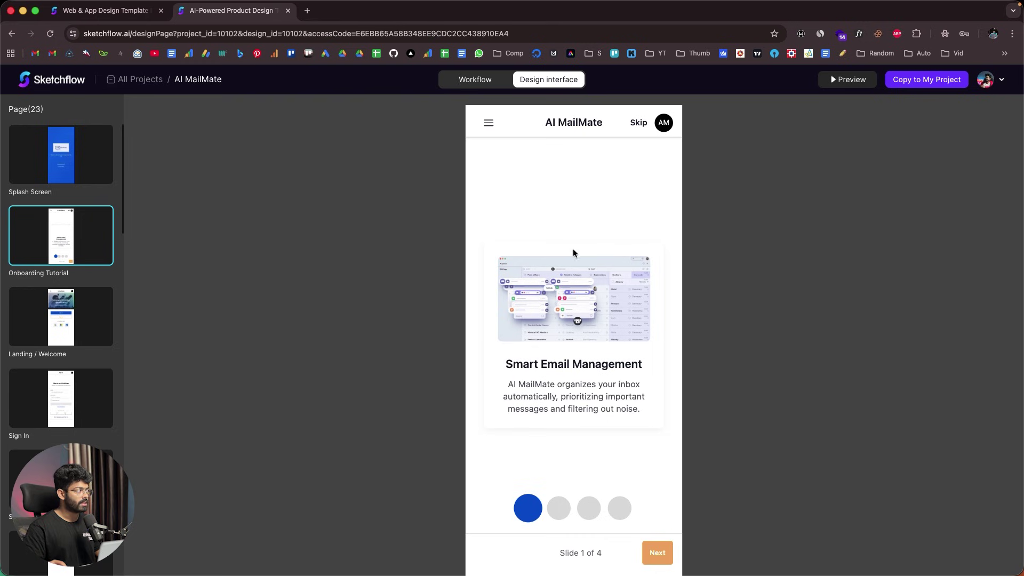
{"action": "left_click", "coordinate": [288, 10]}
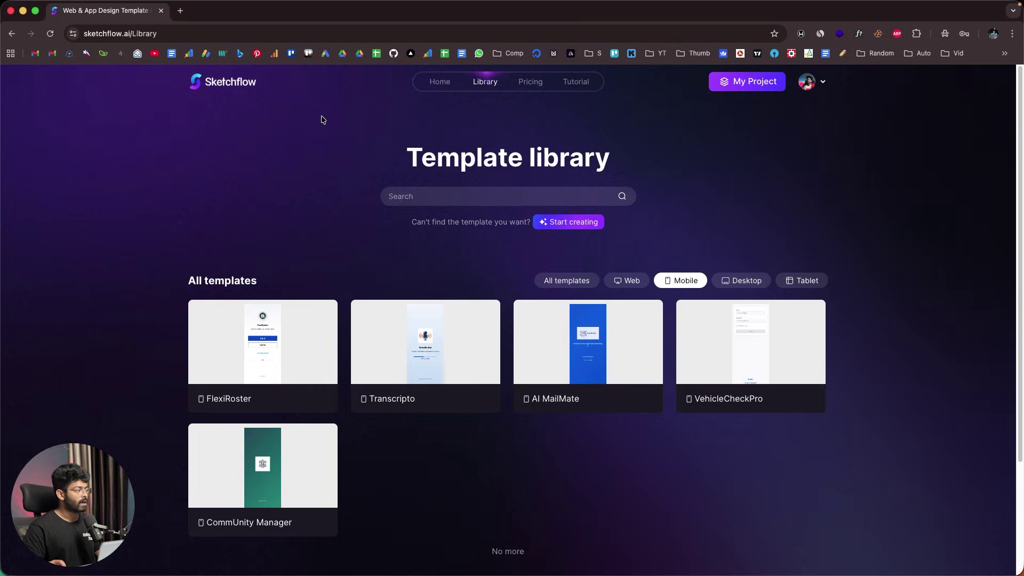
- Return to the home page and paste the EduLax product description as the prompt for creating by description
{"action": "left_click", "coordinate": [445, 81]}
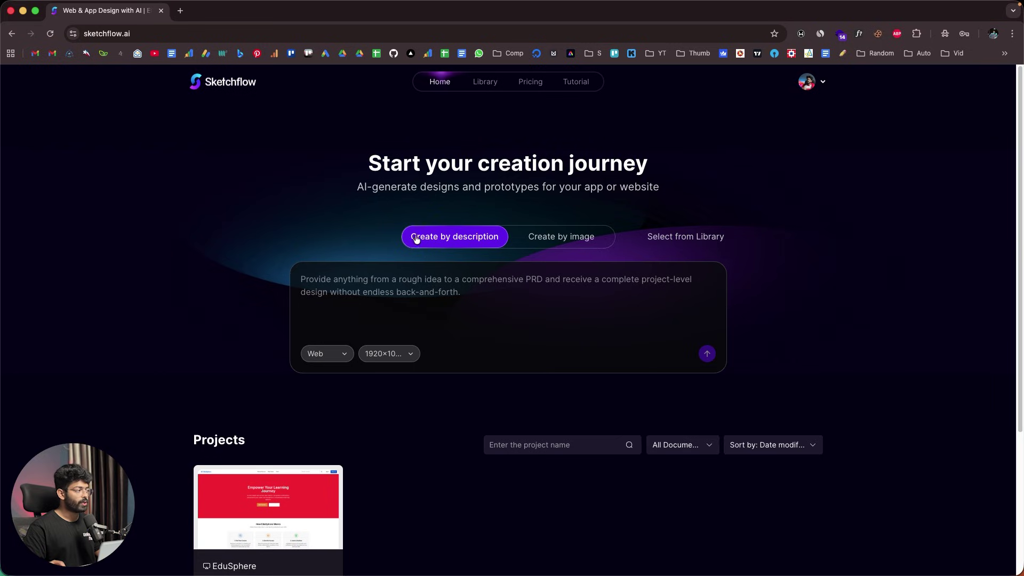
{"action": "left_click", "coordinate": [539, 233]}
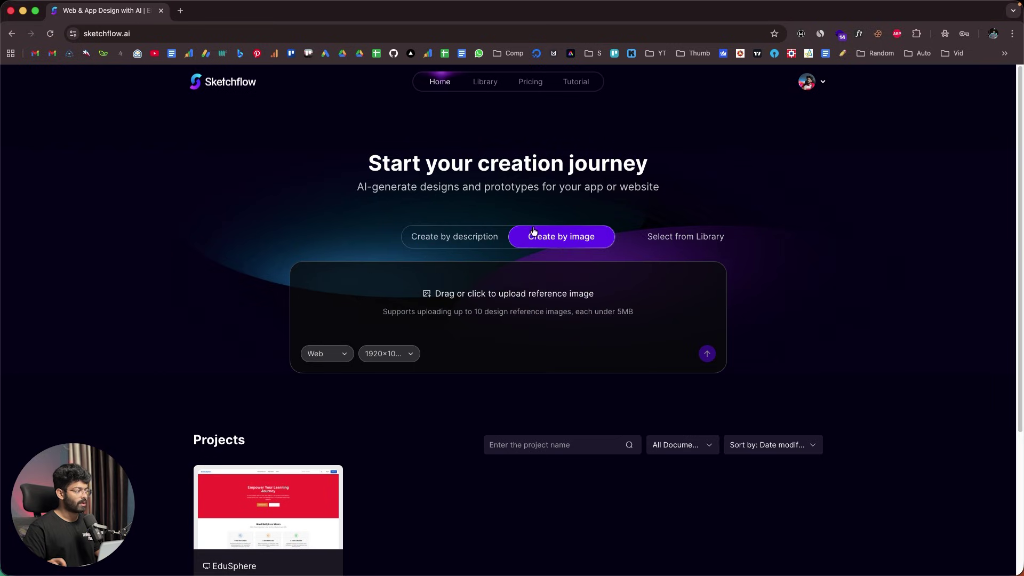
{"action": "left_click", "coordinate": [455, 236]}
{"action": "key", "text": "ctrl+a"}
{"action": "key", "text": "BackSpace"}
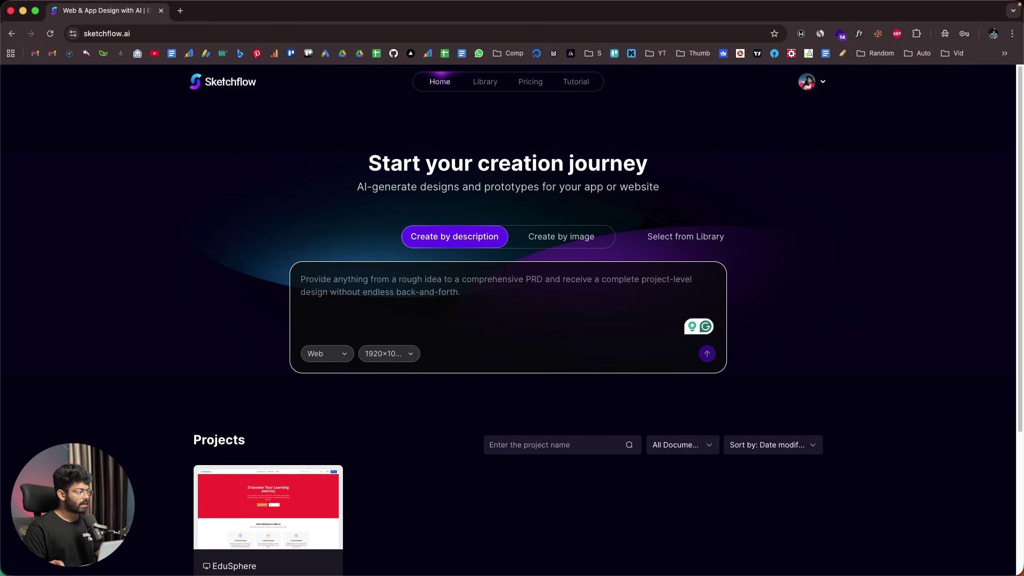
{"action": "key", "text": "super+v"}
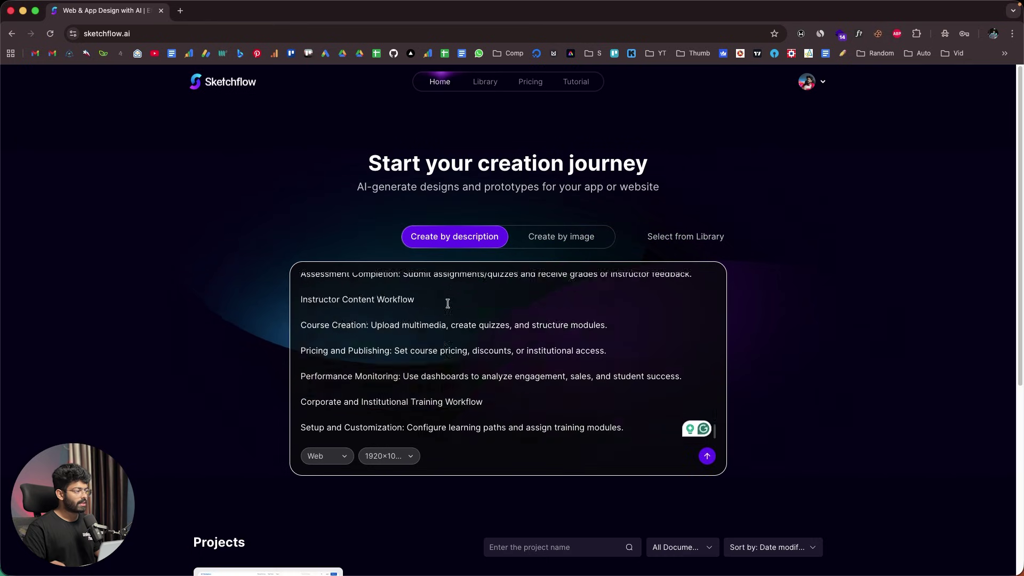
- Read through the pasted EduLax description, including its introduction, primary users, app functionality and numbered feature sections
{"action": "scroll", "coordinate": [447, 303], "scroll_direction": "up", "scroll_amount": 20}
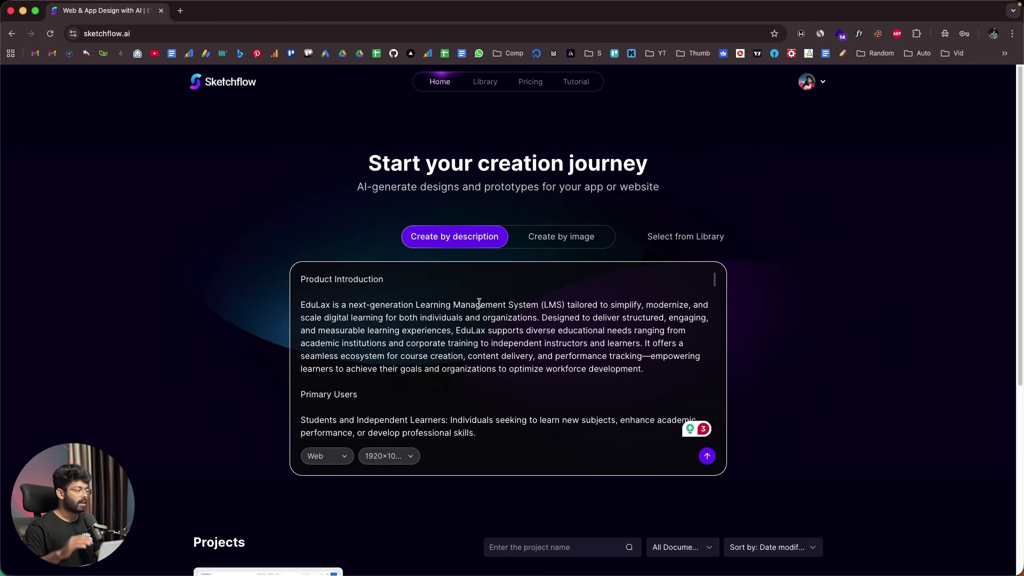
{"action": "left_click", "coordinate": [239, 304]}
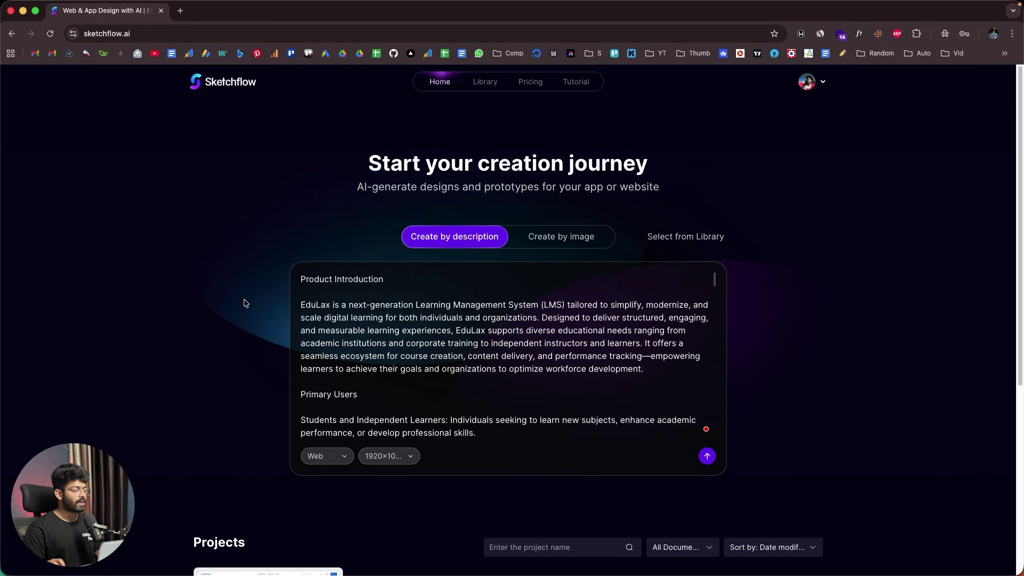
{"action": "left_click", "coordinate": [335, 301]}
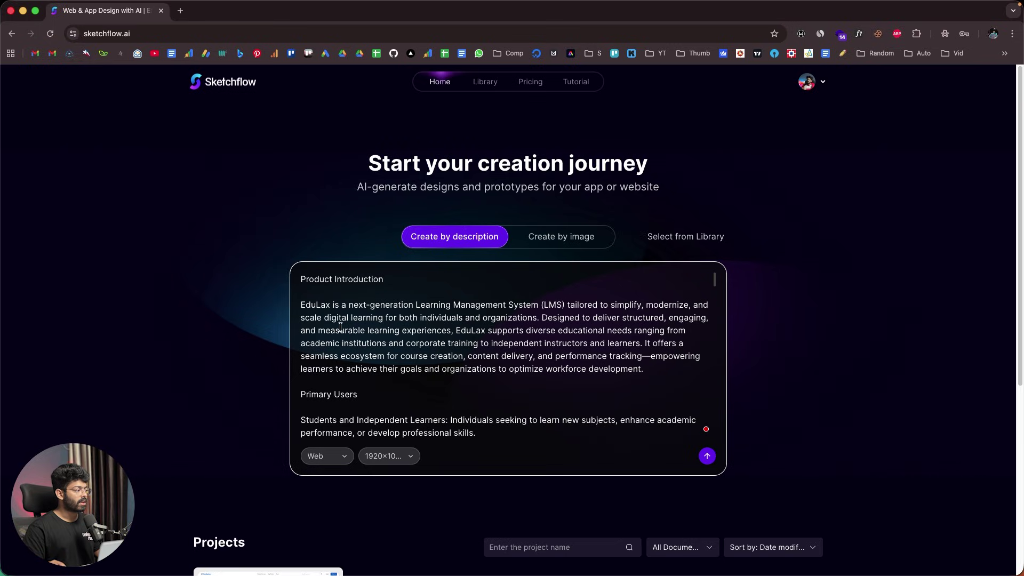
{"action": "scroll", "coordinate": [368, 356], "scroll_direction": "down", "scroll_amount": 5}
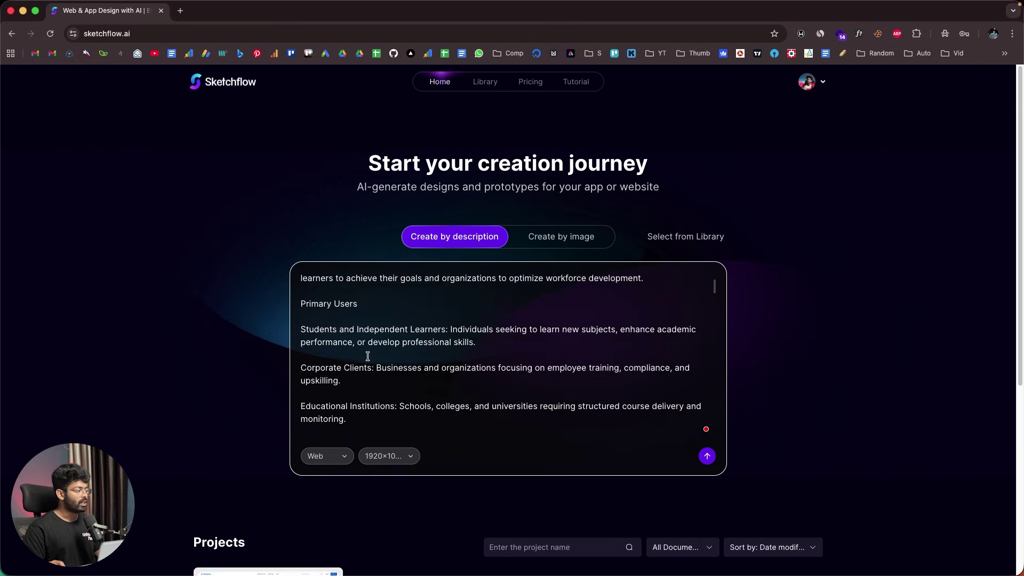
{"action": "scroll", "coordinate": [373, 354], "scroll_direction": "down", "scroll_amount": 10}
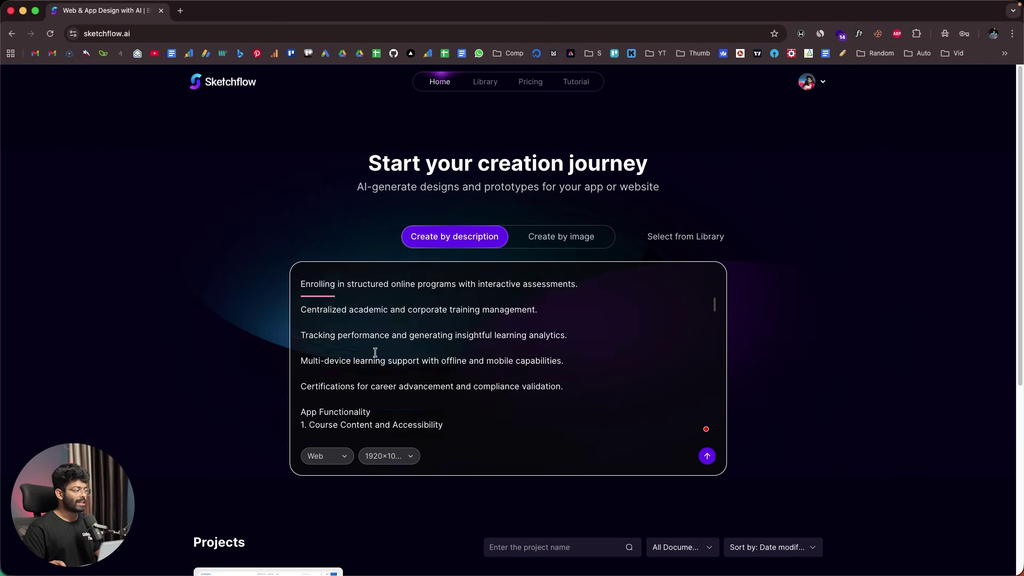
{"action": "scroll", "coordinate": [376, 353], "scroll_direction": "down", "scroll_amount": 15}
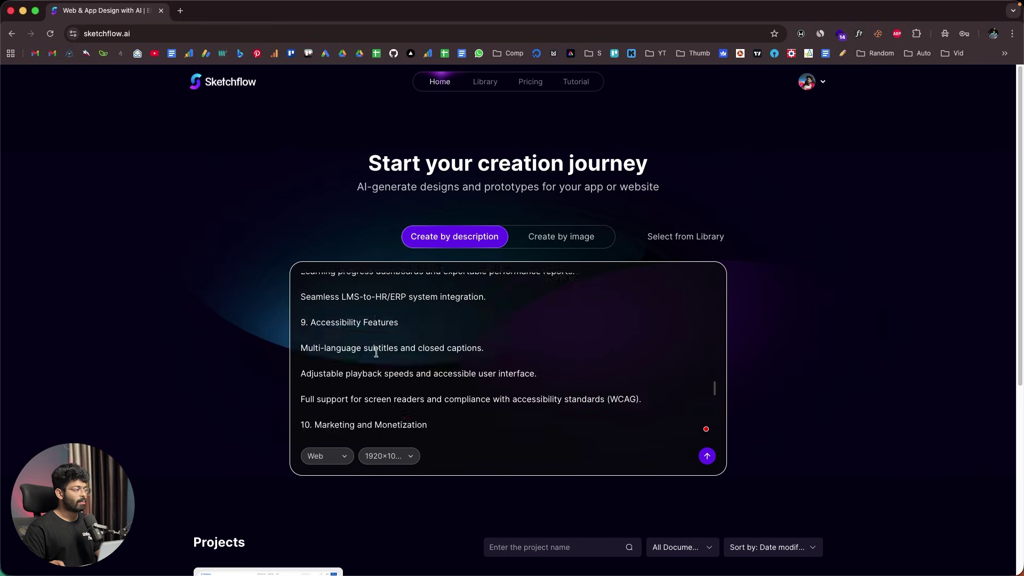
{"action": "scroll", "coordinate": [376, 352], "scroll_direction": "down", "scroll_amount": 3}
{"action": "scroll", "coordinate": [376, 353], "scroll_direction": "up", "scroll_amount": 15}
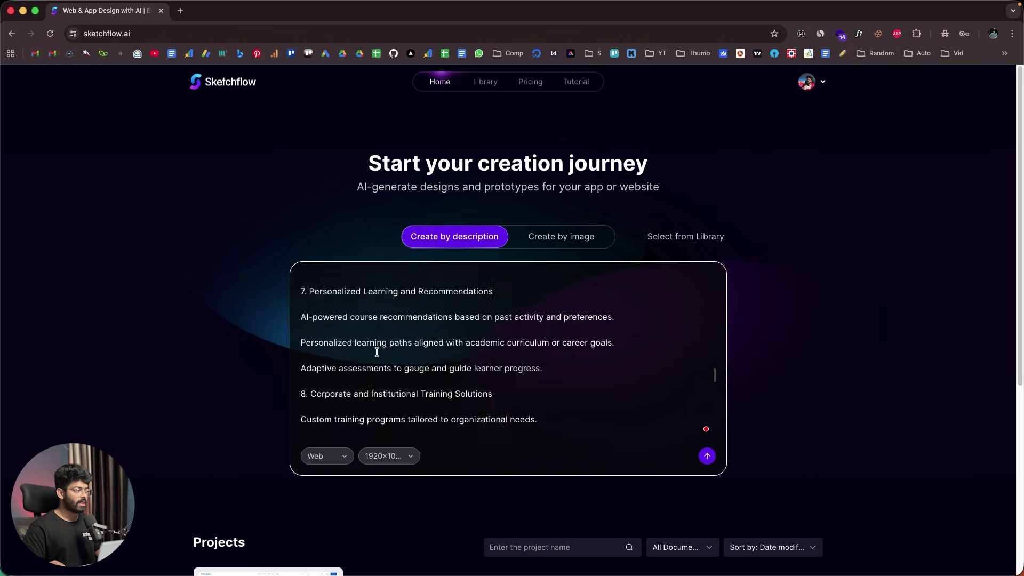
{"action": "scroll", "coordinate": [376, 352], "scroll_direction": "up", "scroll_amount": 15}
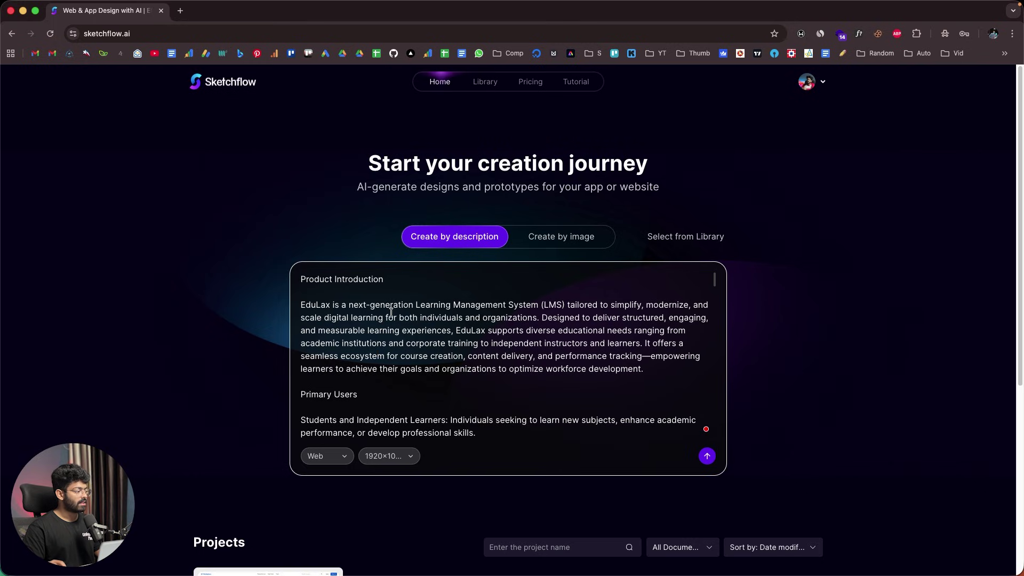
- Keep Web as the platform and select 1920×1080 as the resolution for the EduLax design
{"action": "left_click", "coordinate": [326, 456]}
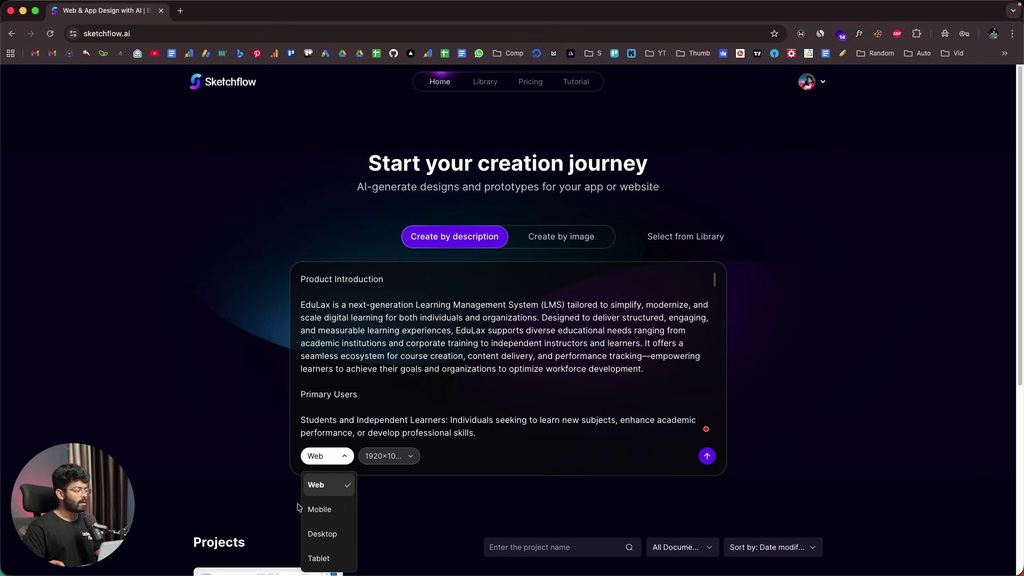
{"action": "left_click", "coordinate": [311, 459]}
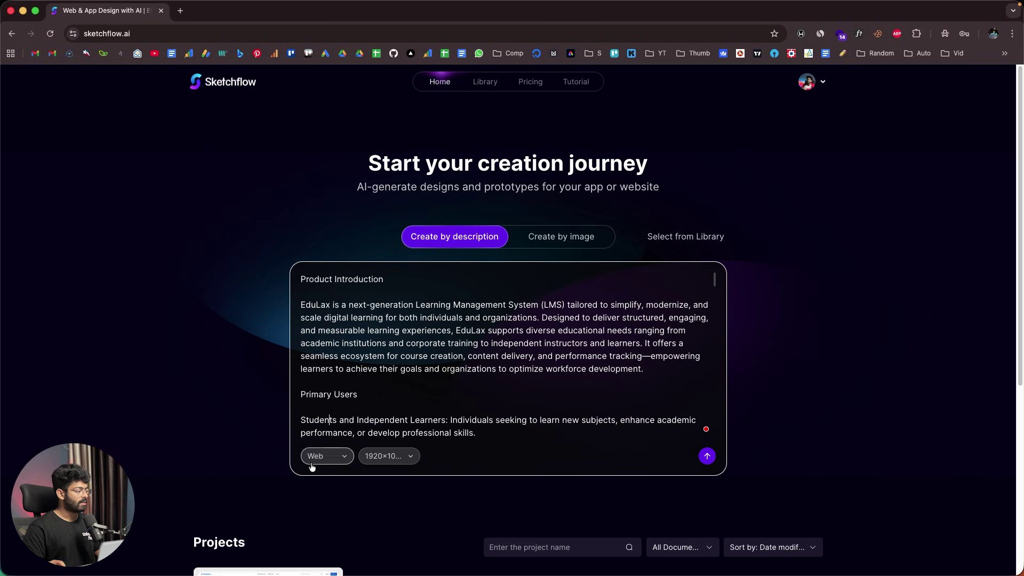
{"action": "left_click", "coordinate": [371, 465]}
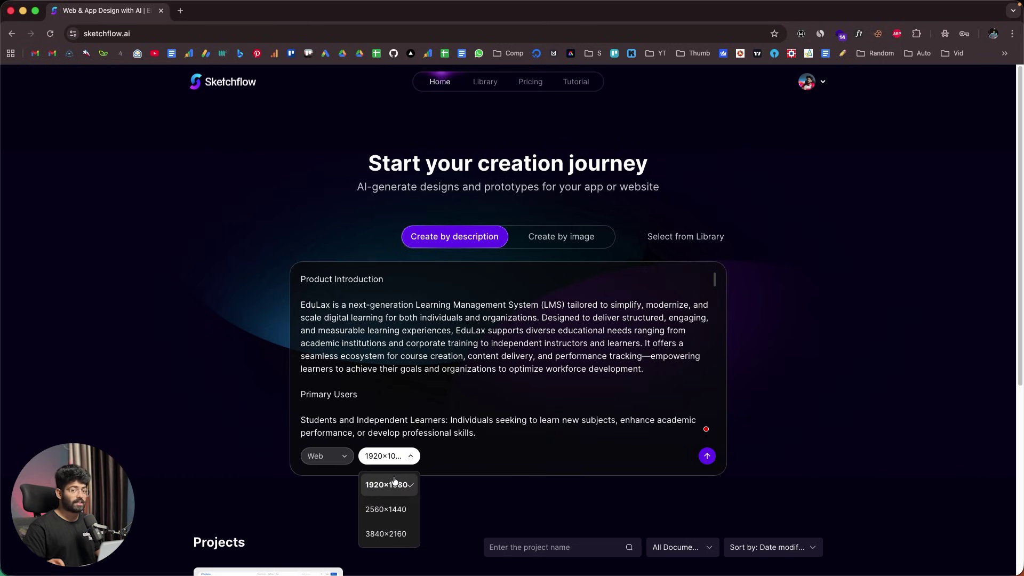
{"action": "left_click", "coordinate": [390, 483]}
{"action": "left_click", "coordinate": [504, 401]}
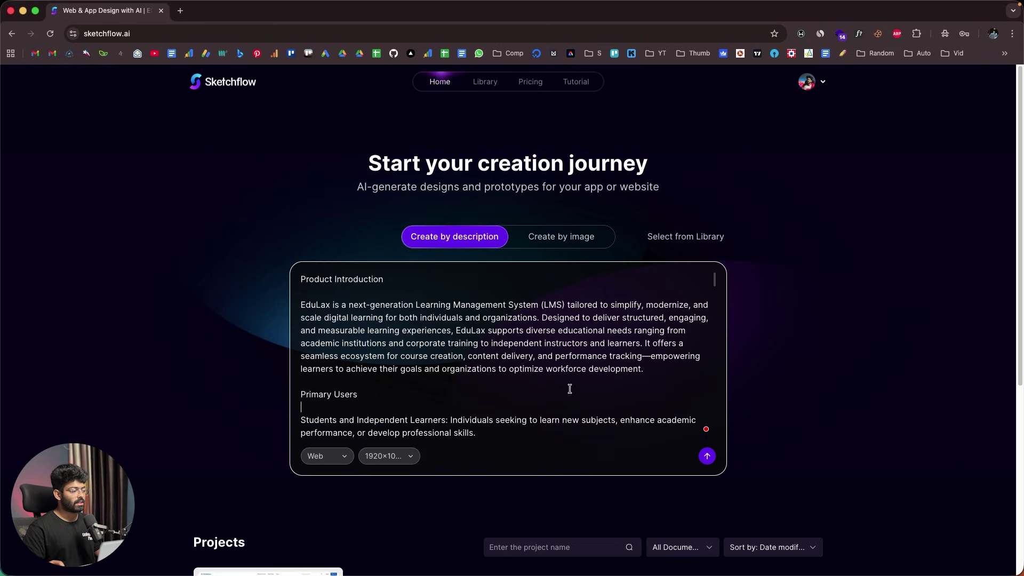
- Submit the EduLax description to generate the workflow, and survey the overall layout of its screen flows
{"action": "left_click", "coordinate": [705, 455]}
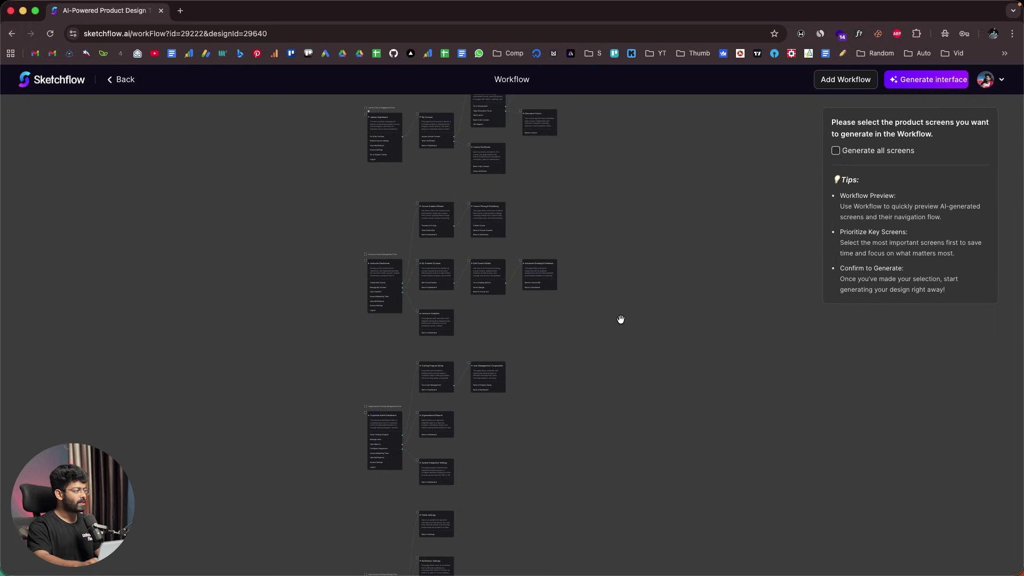
{"action": "scroll", "coordinate": [618, 315], "scroll_direction": "up", "scroll_amount": 3}
{"action": "scroll", "coordinate": [592, 373], "scroll_direction": "down", "scroll_amount": 2}
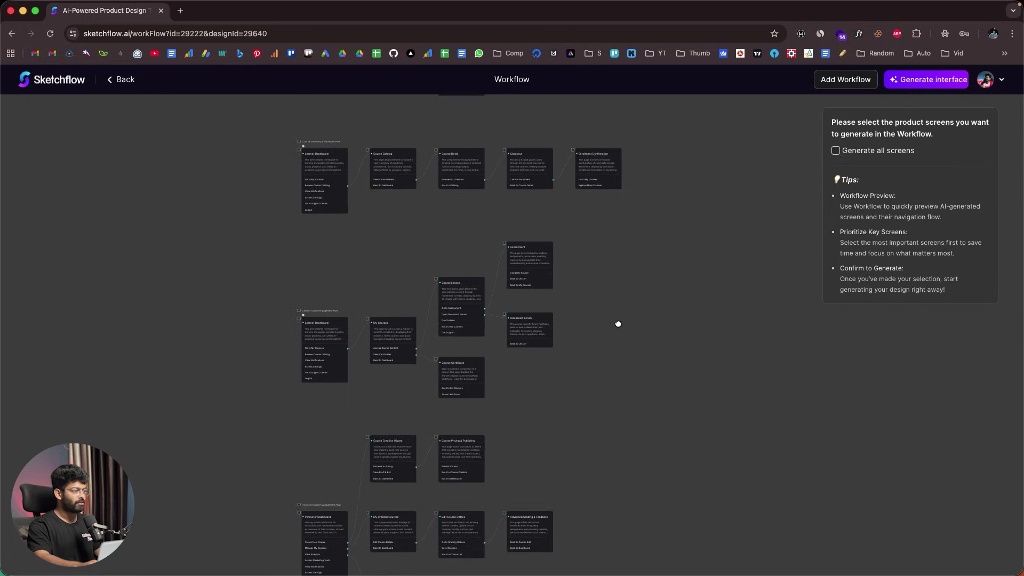
{"action": "scroll", "coordinate": [629, 395], "scroll_direction": "up", "scroll_amount": 2}
{"action": "scroll", "coordinate": [619, 225], "scroll_direction": "up", "scroll_amount": 5}
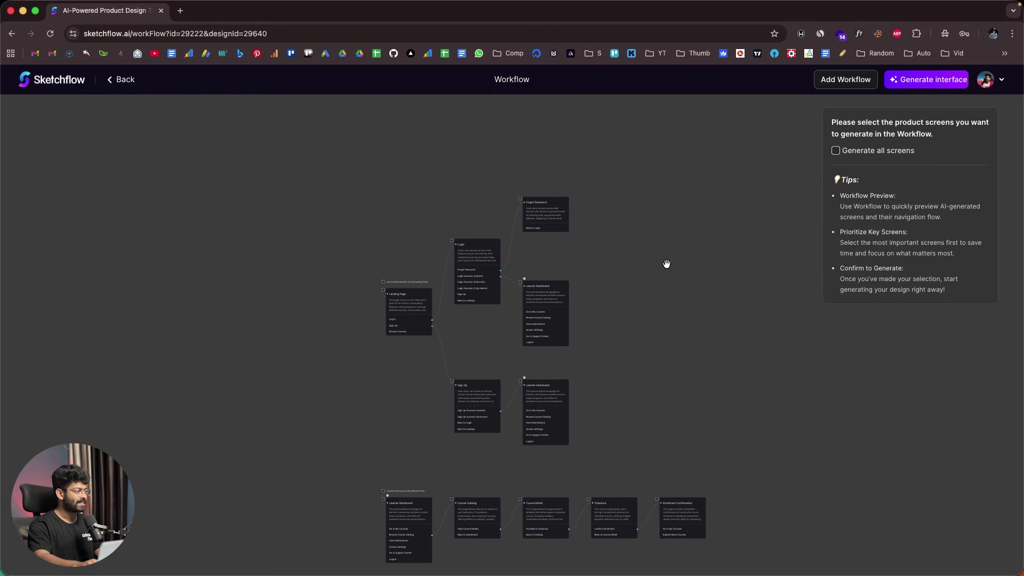
{"action": "left_click_drag", "start_coordinate": [616, 256], "coordinate": [649, 219]}
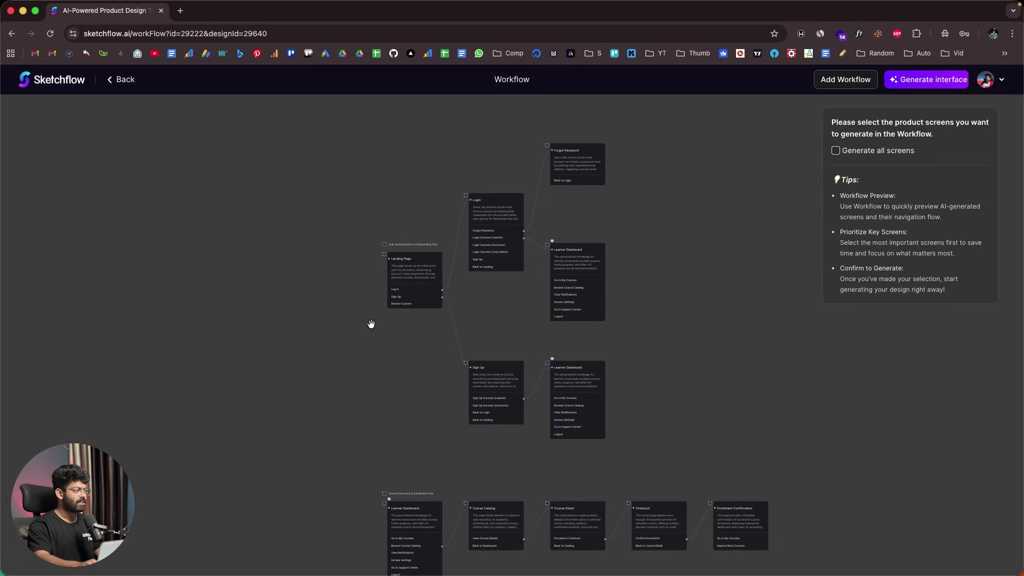
- Examine the User Authentication & Onboarding Flow, following the Landing Page's links to the Login, Forgot Password, Sign Up and Learner Dashboard screens
{"action": "scroll", "coordinate": [370, 322], "scroll_direction": "up", "scroll_amount": 4}
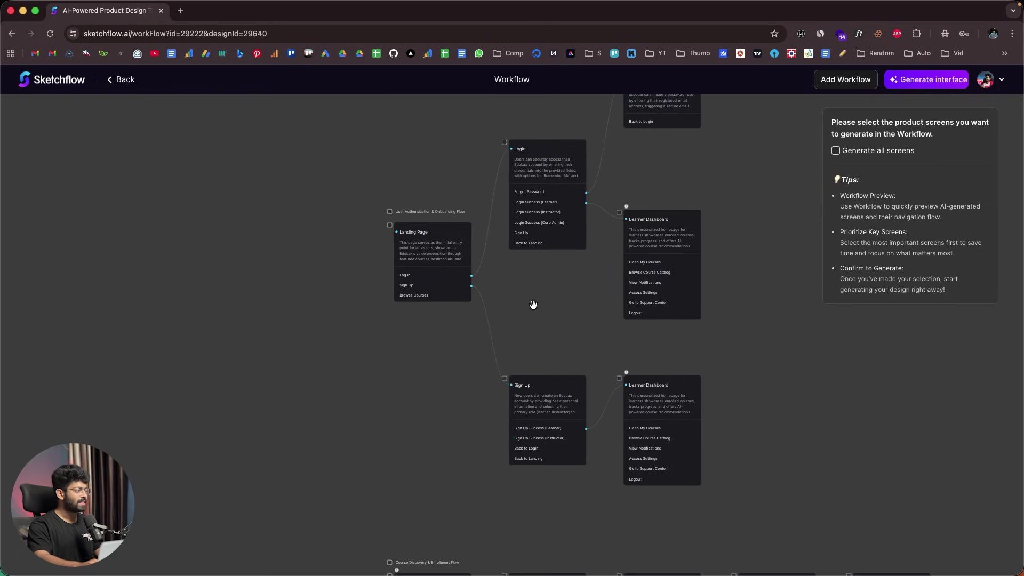
{"action": "scroll", "coordinate": [521, 308], "scroll_direction": "up", "scroll_amount": 3}
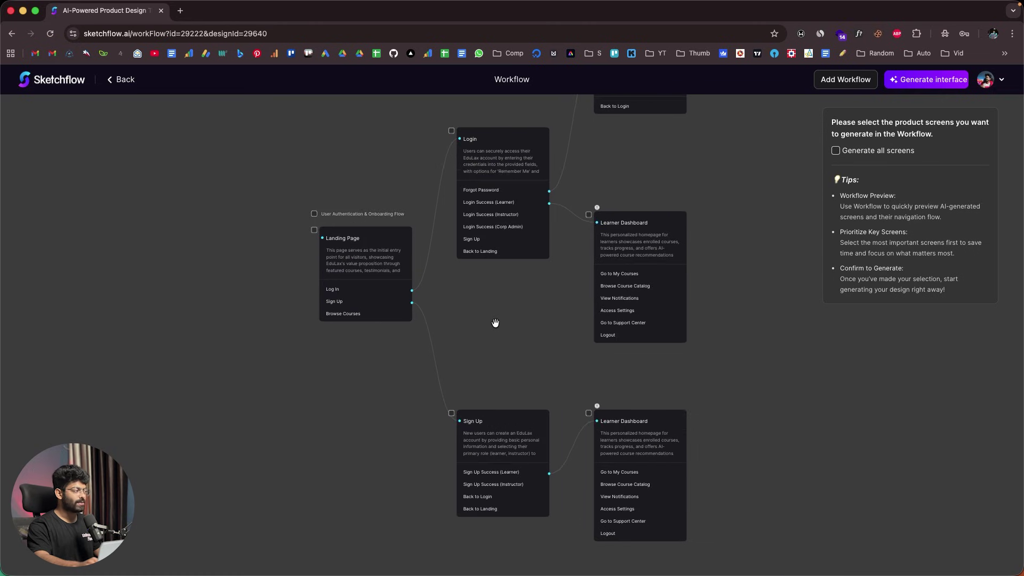
{"action": "left_click_drag", "start_coordinate": [500, 344], "coordinate": [484, 384]}
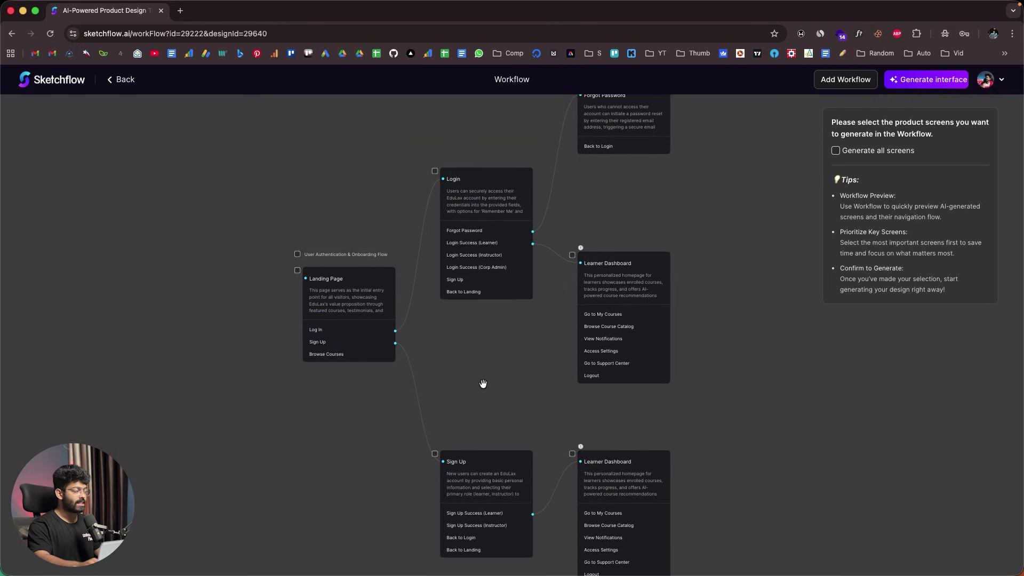
{"action": "scroll", "coordinate": [483, 384], "scroll_direction": "up", "scroll_amount": 3}
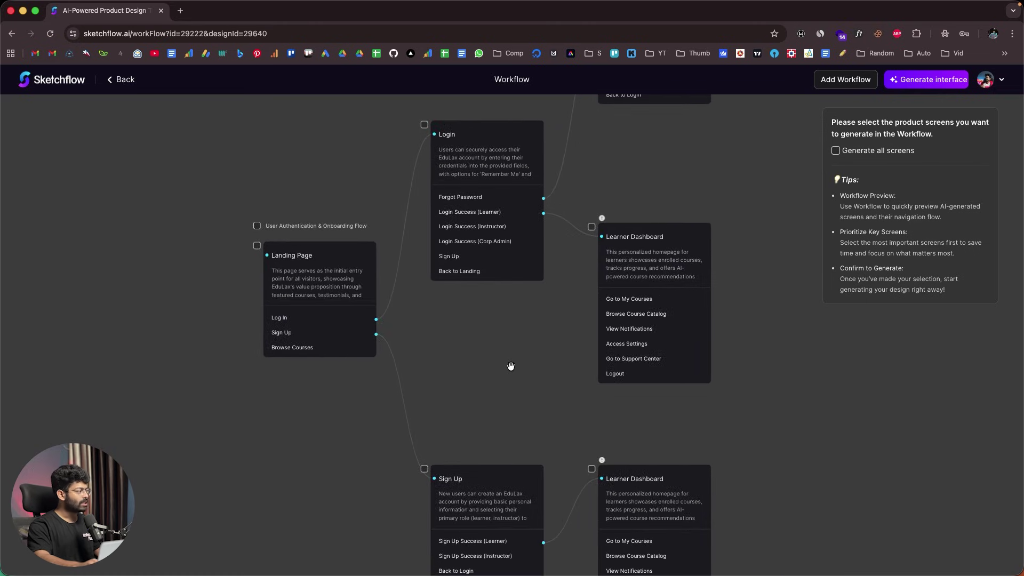
{"action": "scroll", "coordinate": [257, 368], "scroll_direction": "up", "scroll_amount": 3}
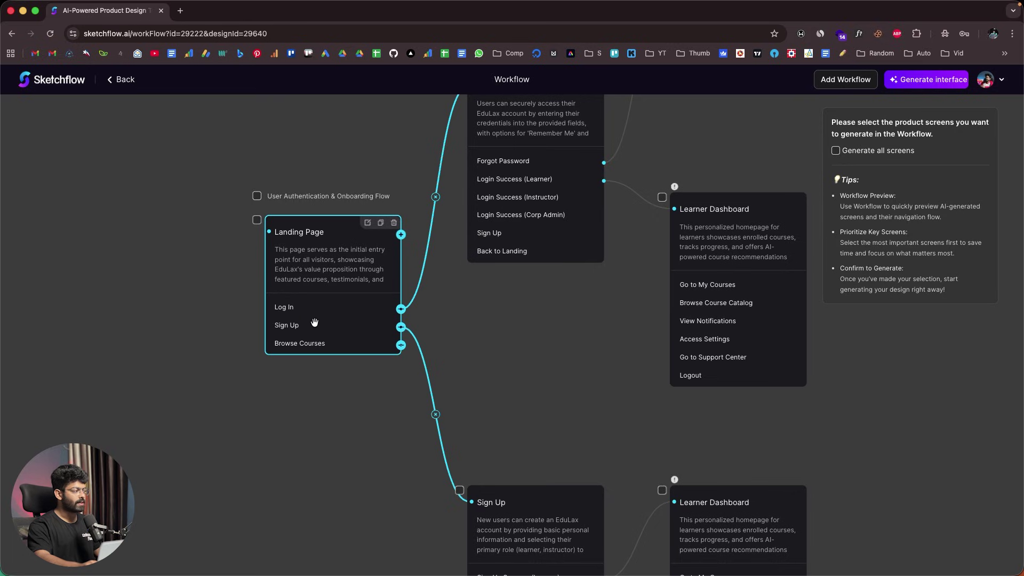
{"action": "left_click_drag", "start_coordinate": [475, 338], "coordinate": [352, 387]}
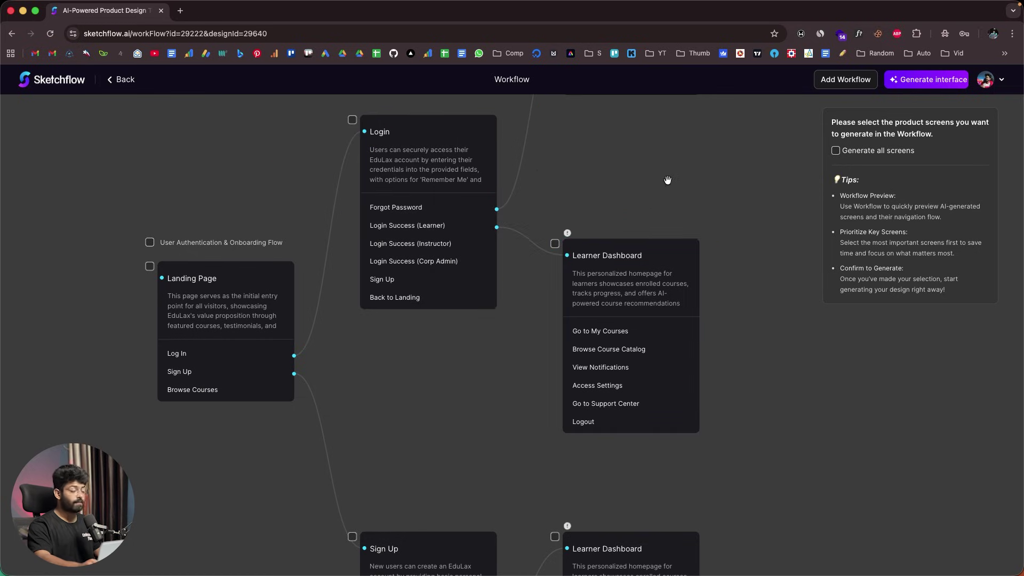
{"action": "left_click_drag", "start_coordinate": [667, 180], "coordinate": [593, 409]}
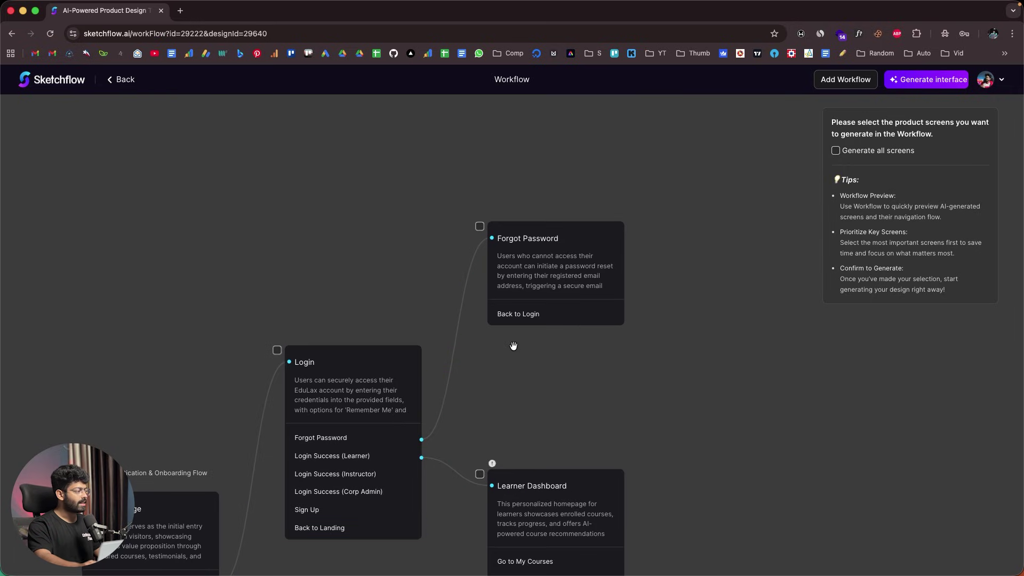
{"action": "left_click_drag", "start_coordinate": [514, 365], "coordinate": [640, 161]}
{"action": "left_click_drag", "start_coordinate": [538, 374], "coordinate": [509, 252]}
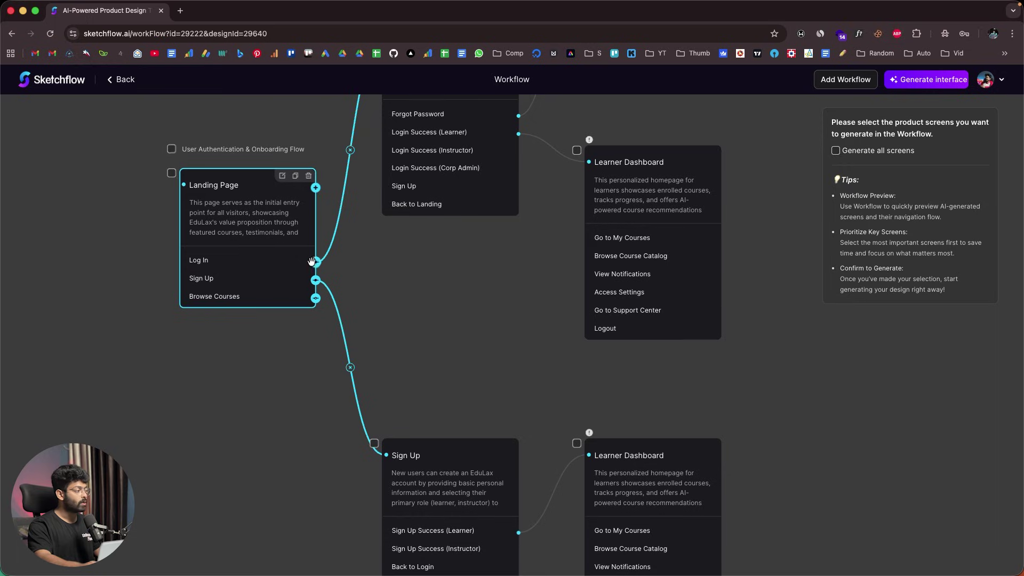
{"action": "scroll", "coordinate": [310, 263], "scroll_direction": "down", "scroll_amount": 4}
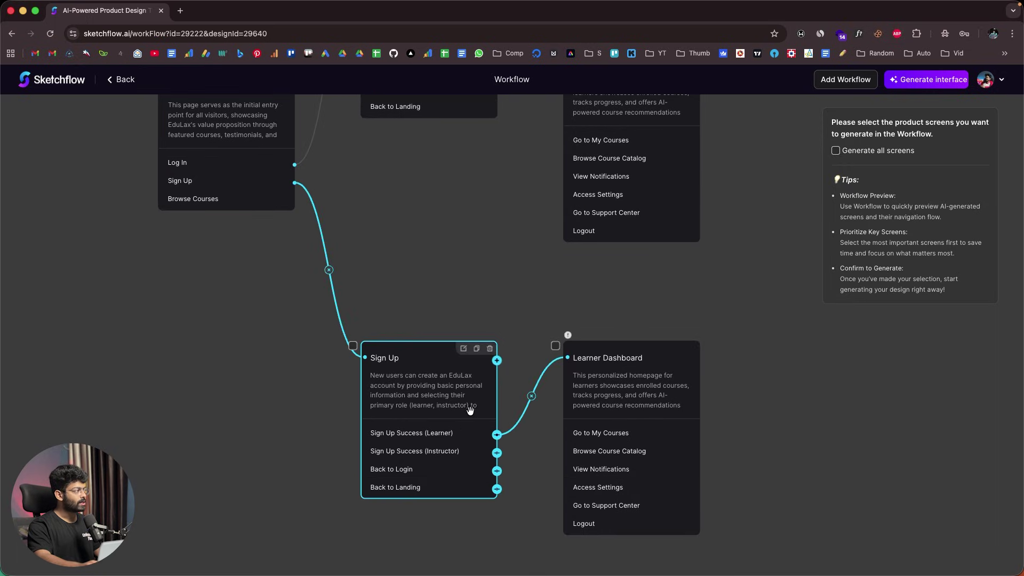
{"action": "scroll", "coordinate": [715, 363], "scroll_direction": "up", "scroll_amount": 3}
{"action": "scroll", "coordinate": [661, 325], "scroll_direction": "down", "scroll_amount": 2}
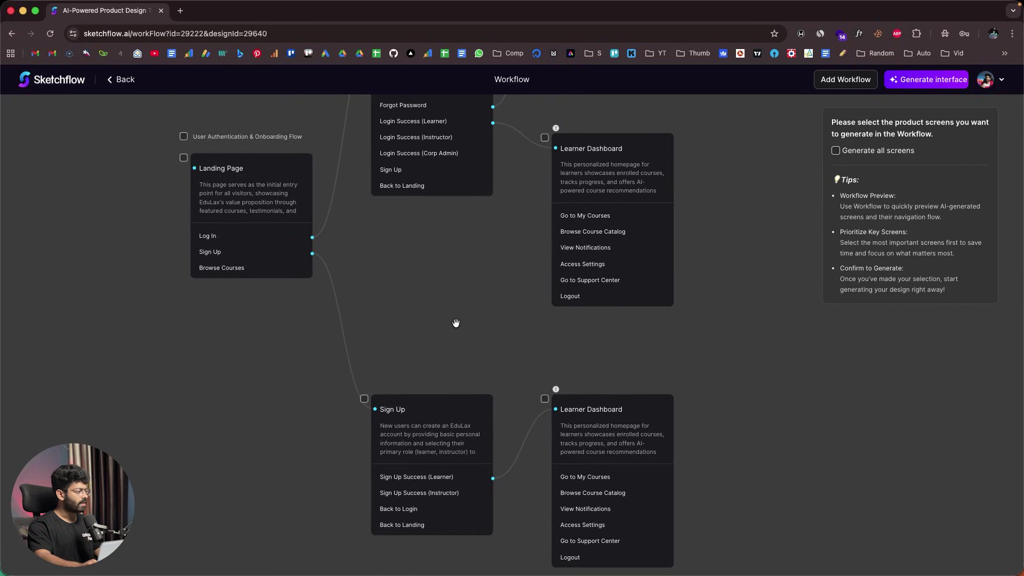
- Review the Course Discovery & Enrollment Flow from the Learner Dashboard through to the Enrollment Confirmation screen
{"action": "scroll", "coordinate": [520, 325], "scroll_direction": "down", "scroll_amount": 10}
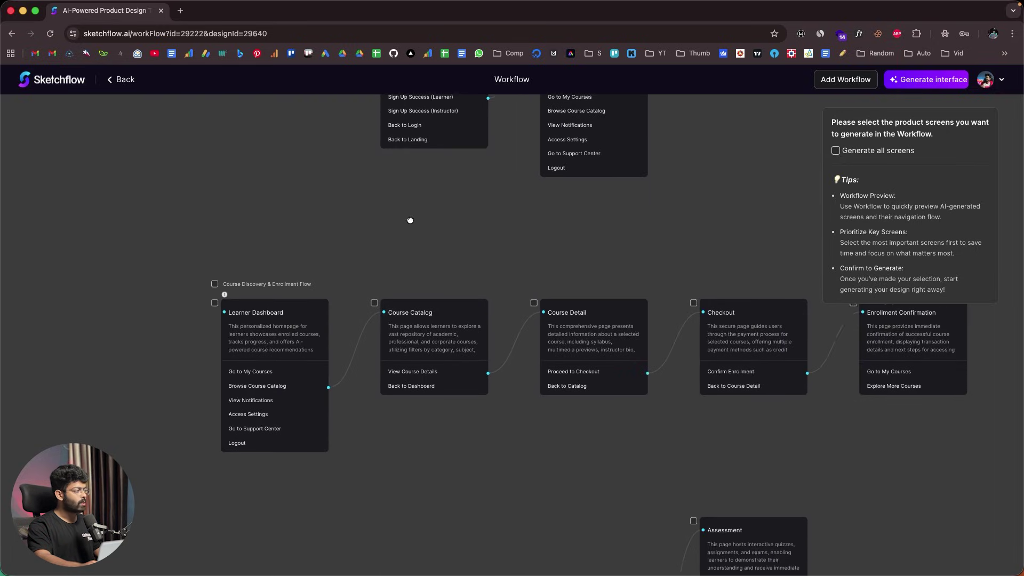
{"action": "scroll", "coordinate": [410, 220], "scroll_direction": "down", "scroll_amount": 1}
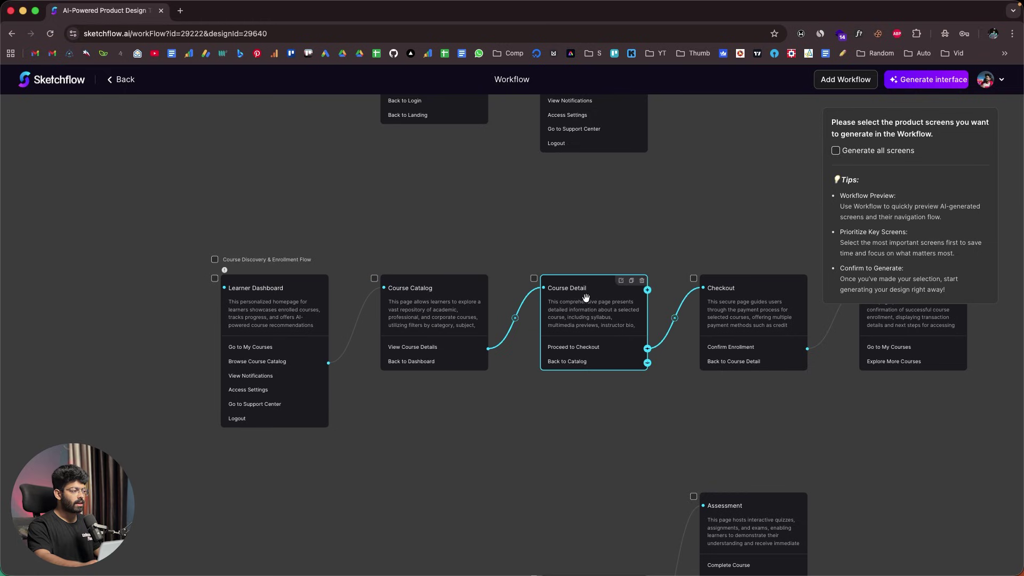
{"action": "left_click_drag", "start_coordinate": [758, 221], "coordinate": [526, 238]}
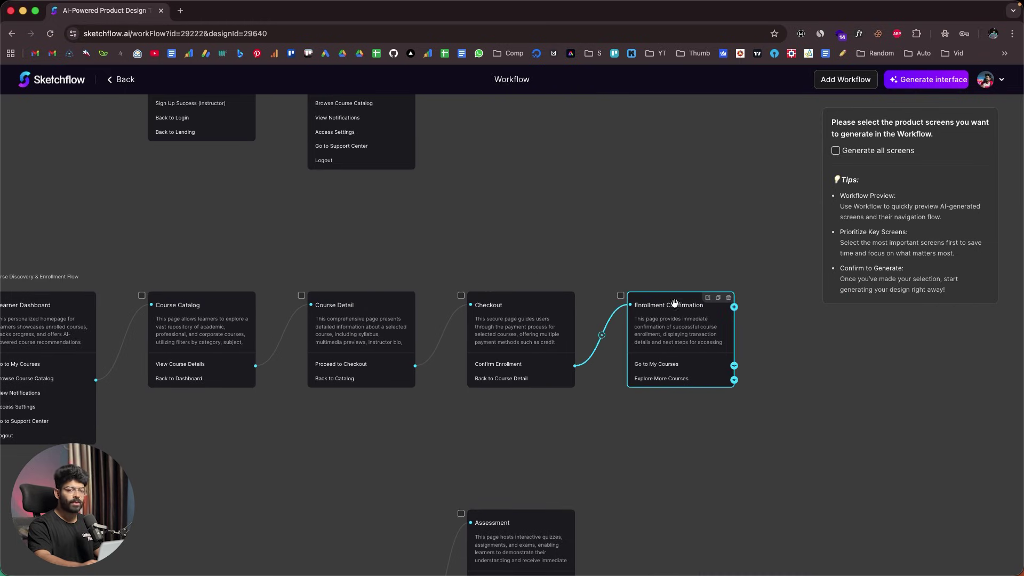
- In the Learner Course Engagement Flow, move the My Courses screen card up above the level of the Learner Dashboard card
{"action": "left_click_drag", "start_coordinate": [605, 469], "coordinate": [667, 244]}
{"action": "scroll", "coordinate": [363, 273], "scroll_direction": "down", "scroll_amount": 4}
{"action": "scroll", "coordinate": [362, 273], "scroll_direction": "left", "scroll_amount": 4}
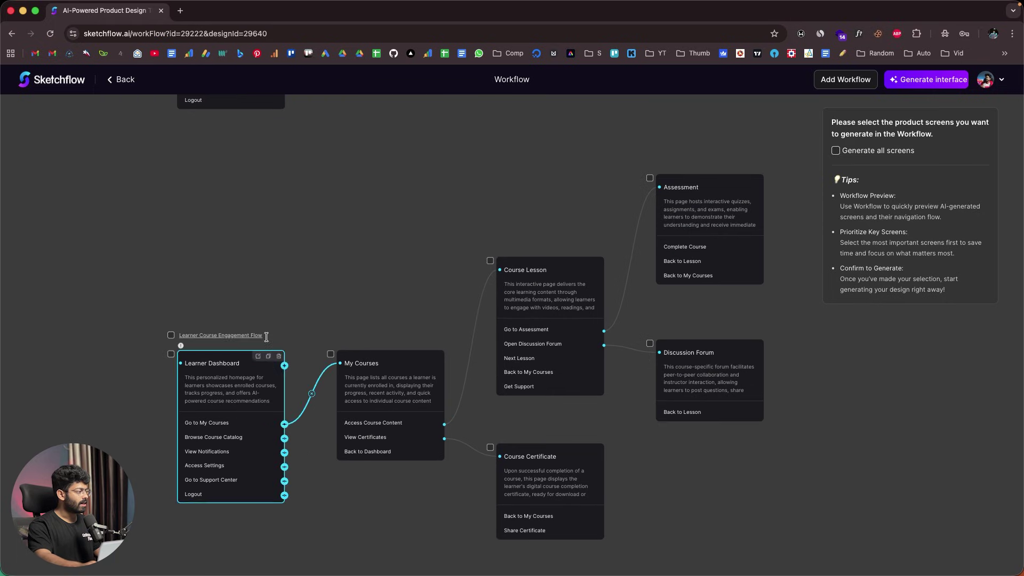
{"action": "left_click_drag", "start_coordinate": [325, 291], "coordinate": [235, 269]}
{"action": "left_click_drag", "start_coordinate": [257, 401], "coordinate": [256, 252]}
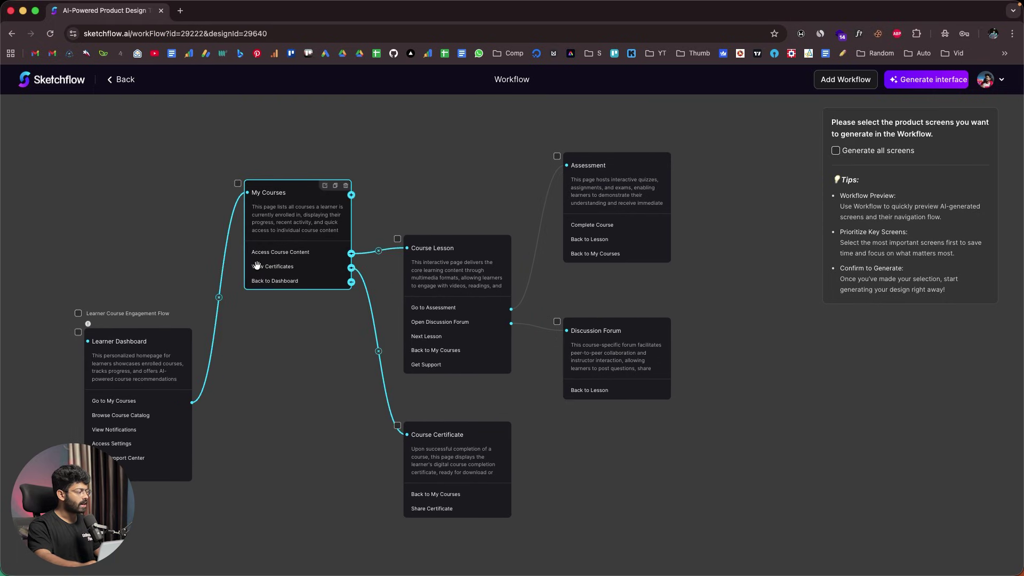
- Look over the Instructor Course Management Flow, including its course creation, pricing, editing, grading and analytics screens
{"action": "scroll", "coordinate": [270, 458], "scroll_direction": "down", "scroll_amount": 5}
{"action": "scroll", "coordinate": [269, 457], "scroll_direction": "left", "scroll_amount": 2}
{"action": "scroll", "coordinate": [220, 343], "scroll_direction": "down", "scroll_amount": 5}
{"action": "scroll", "coordinate": [220, 343], "scroll_direction": "left", "scroll_amount": 2}
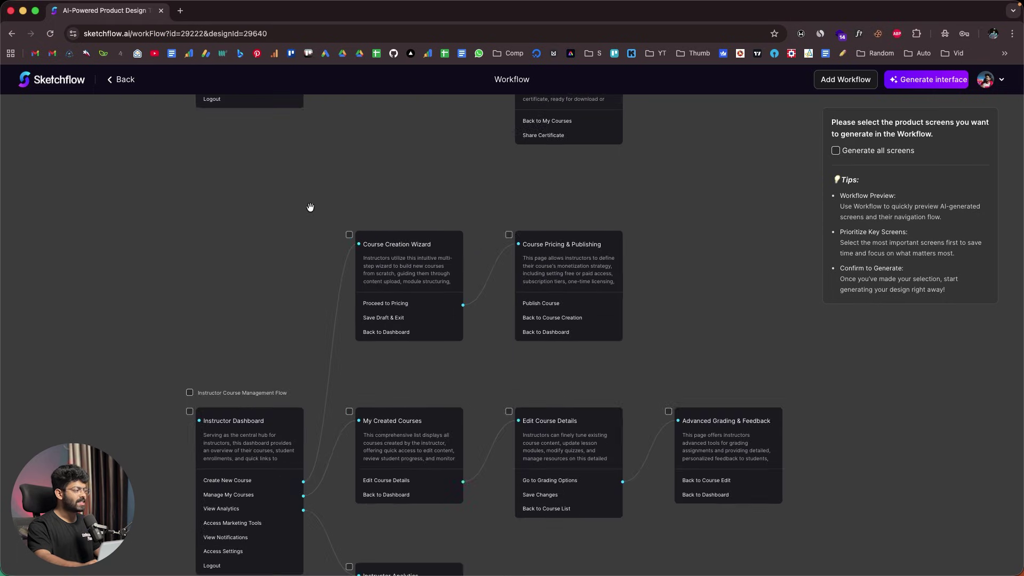
{"action": "scroll", "coordinate": [311, 208], "scroll_direction": "up", "scroll_amount": 1}
{"action": "scroll", "coordinate": [241, 288], "scroll_direction": "down", "scroll_amount": 3}
{"action": "scroll", "coordinate": [501, 256], "scroll_direction": "down", "scroll_amount": 3}
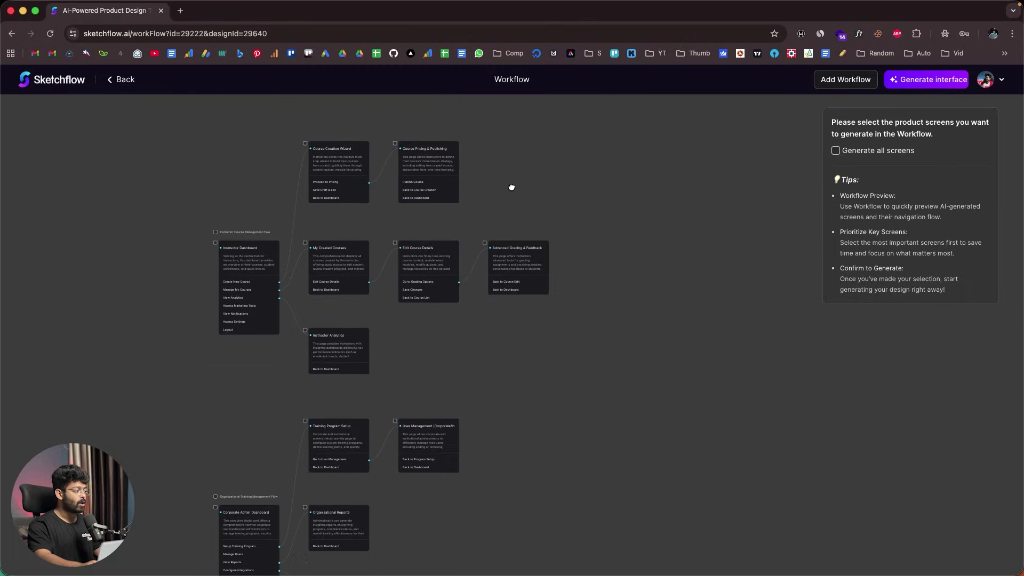
- Review the organizational training, account settings and marketing flows, and inspect the Marketing & Monetization screens closely
{"action": "scroll", "coordinate": [548, 290], "scroll_direction": "down", "scroll_amount": 5}
{"action": "scroll", "coordinate": [549, 290], "scroll_direction": "left", "scroll_amount": 2}
{"action": "scroll", "coordinate": [537, 329], "scroll_direction": "down", "scroll_amount": 5}
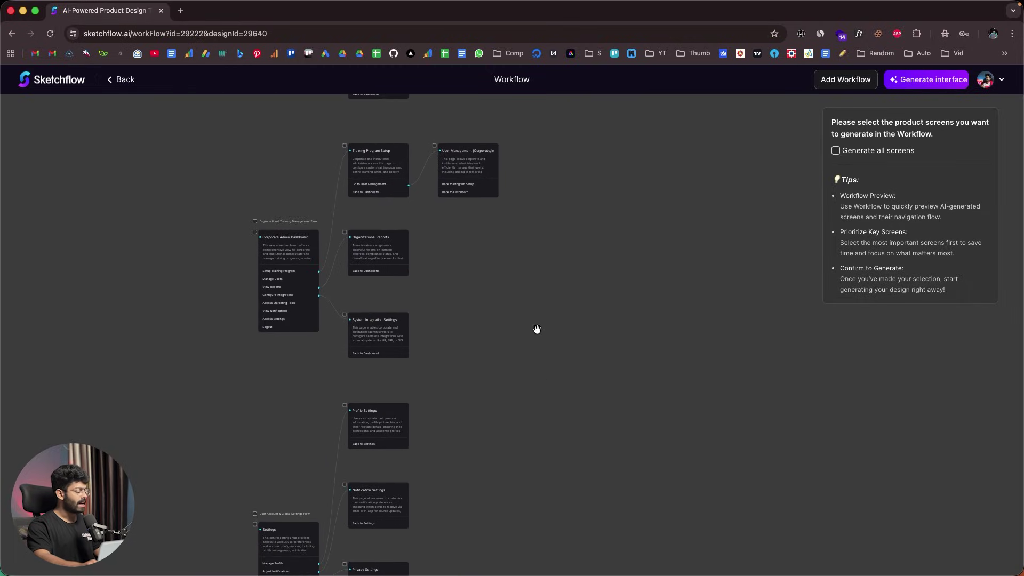
{"action": "left_click_drag", "start_coordinate": [496, 384], "coordinate": [496, 183]}
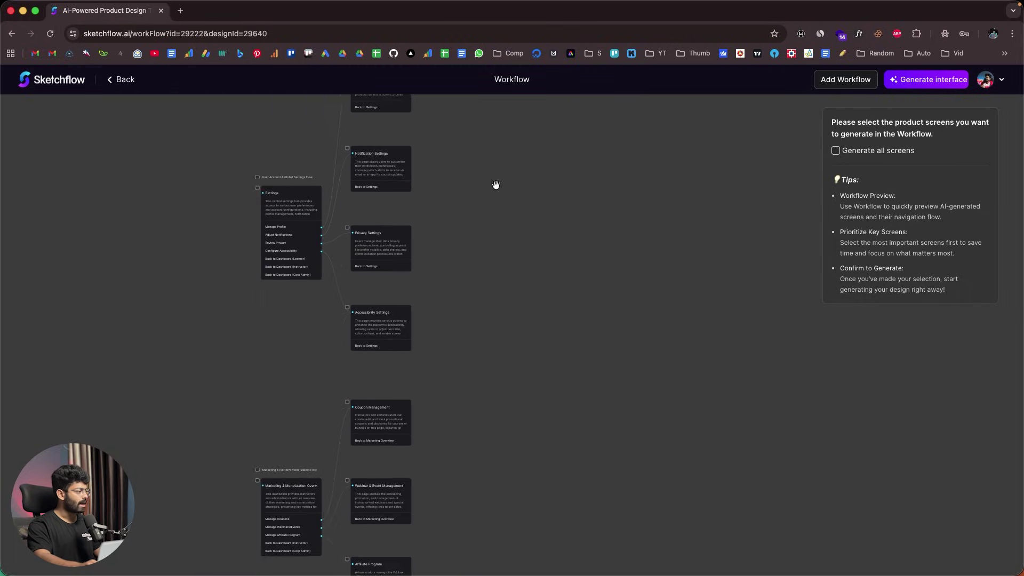
{"action": "left_click_drag", "start_coordinate": [514, 359], "coordinate": [512, 221]}
{"action": "left_click_drag", "start_coordinate": [492, 398], "coordinate": [490, 354]}
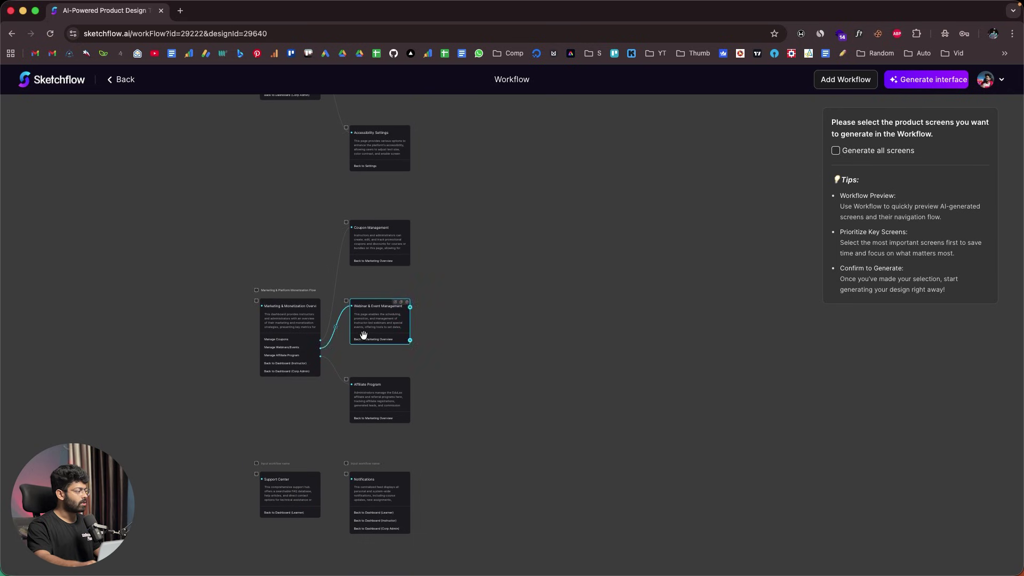
{"action": "scroll", "coordinate": [320, 350], "scroll_direction": "up", "scroll_amount": 5}
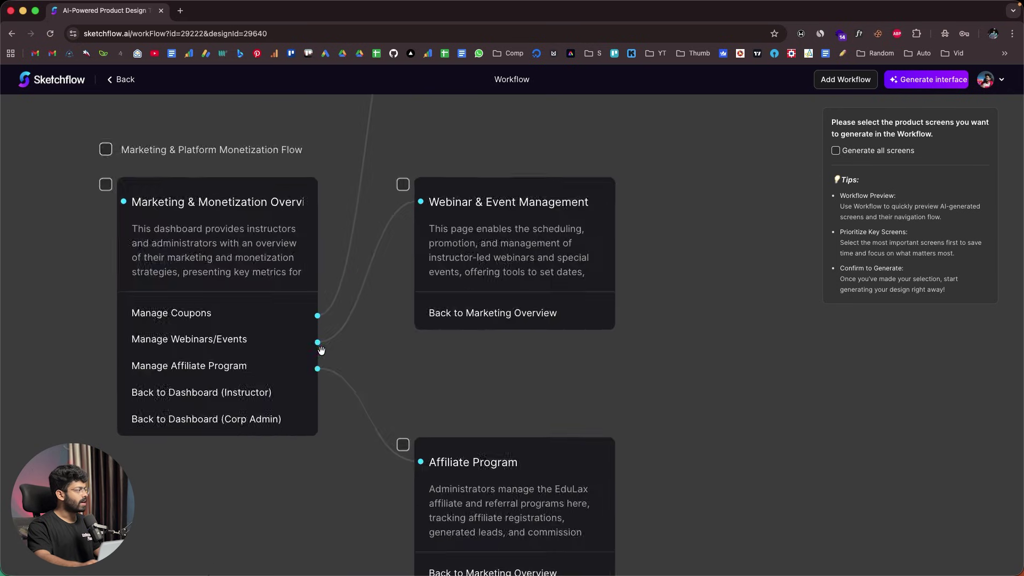
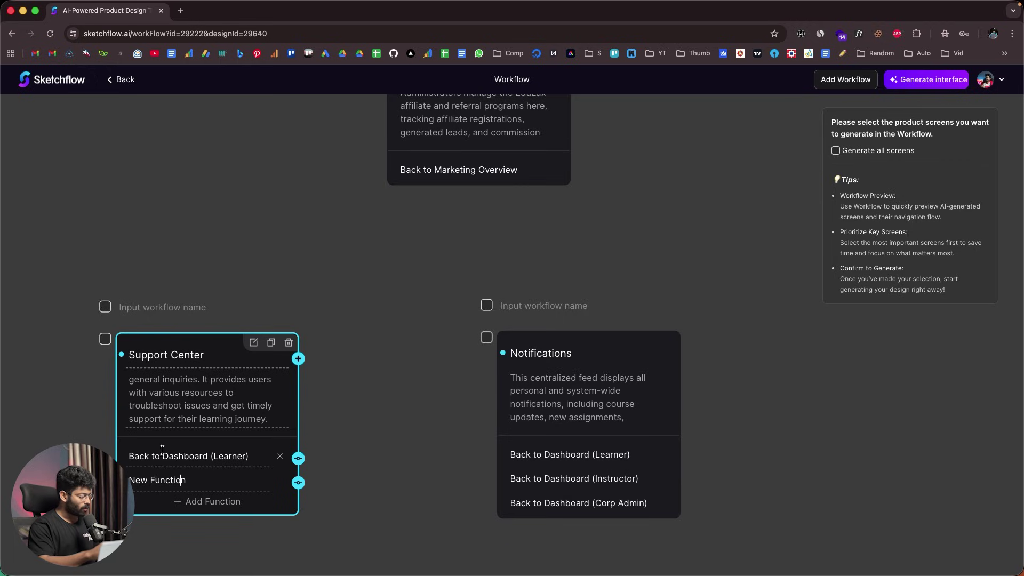
- Add two functions named Call and Chat to the Support Center screen card
{"action": "left_click", "coordinate": [187, 480]}
{"action": "type", "text": "Call"}
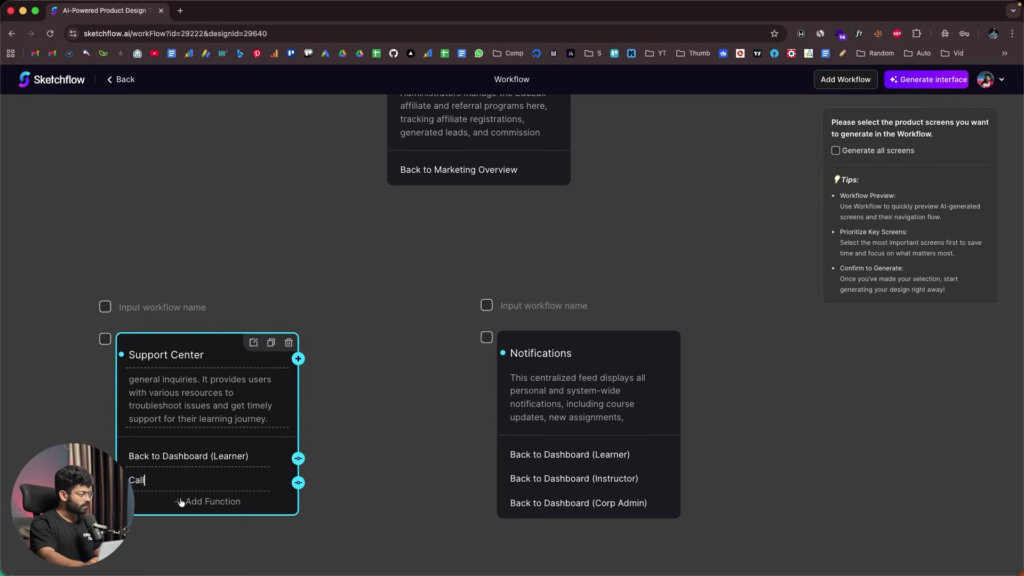
{"action": "left_click", "coordinate": [182, 502]}
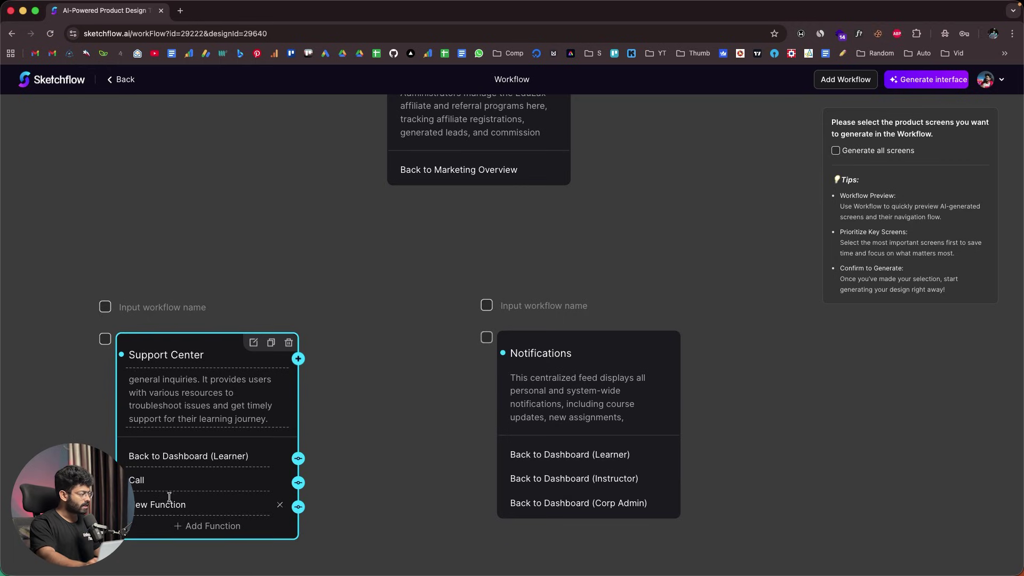
{"action": "double_click", "coordinate": [163, 504]}
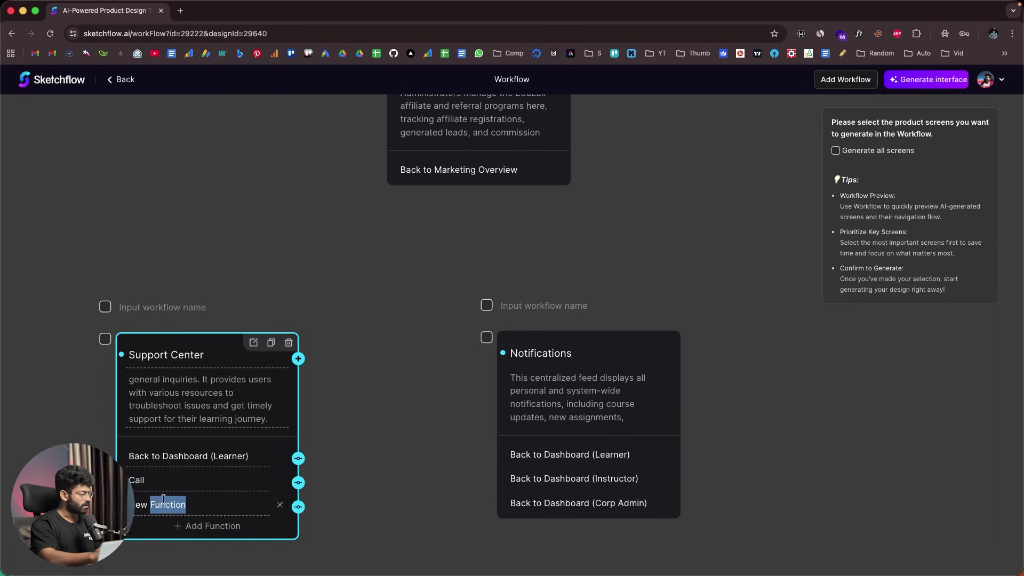
{"action": "triple_click", "coordinate": [163, 503]}
{"action": "type", "text": "h"}
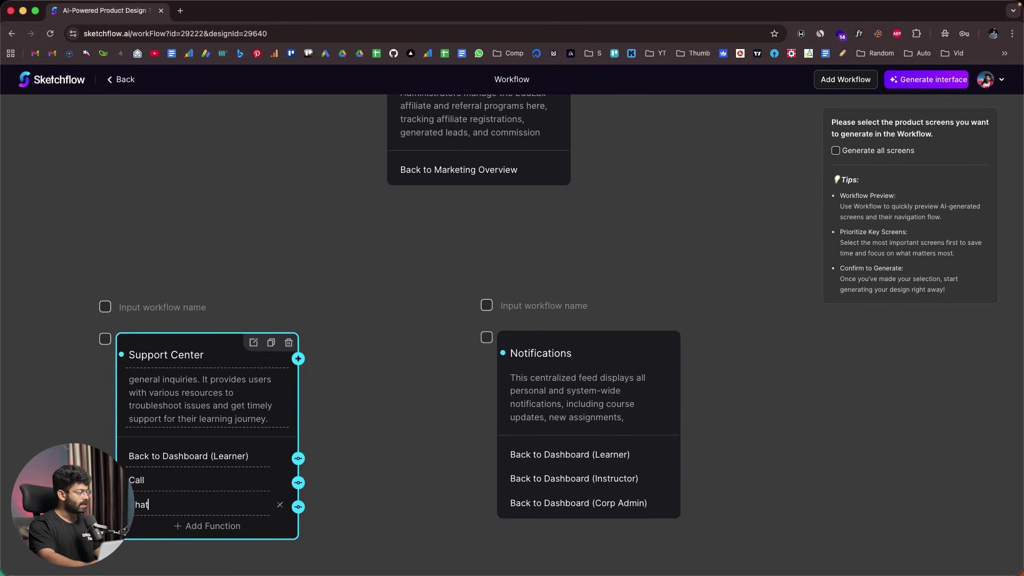
{"action": "type", "text": "at"}
{"action": "left_click", "coordinate": [365, 441]}
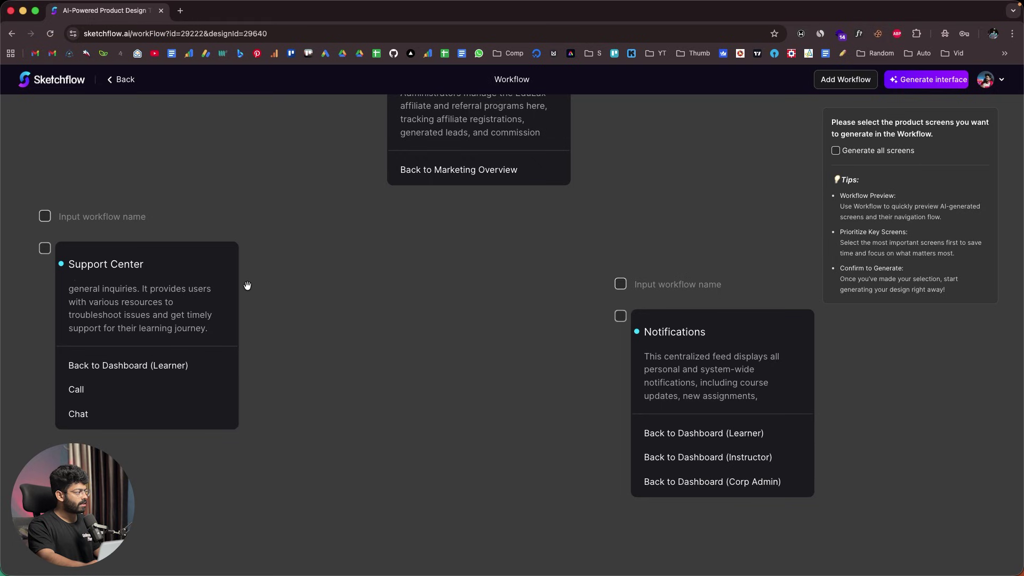
- Add two new page cards beside the Support Center card, stacked one above the other
{"action": "mouse_move", "coordinate": [217, 295]}
{"action": "left_click", "coordinate": [238, 267]}
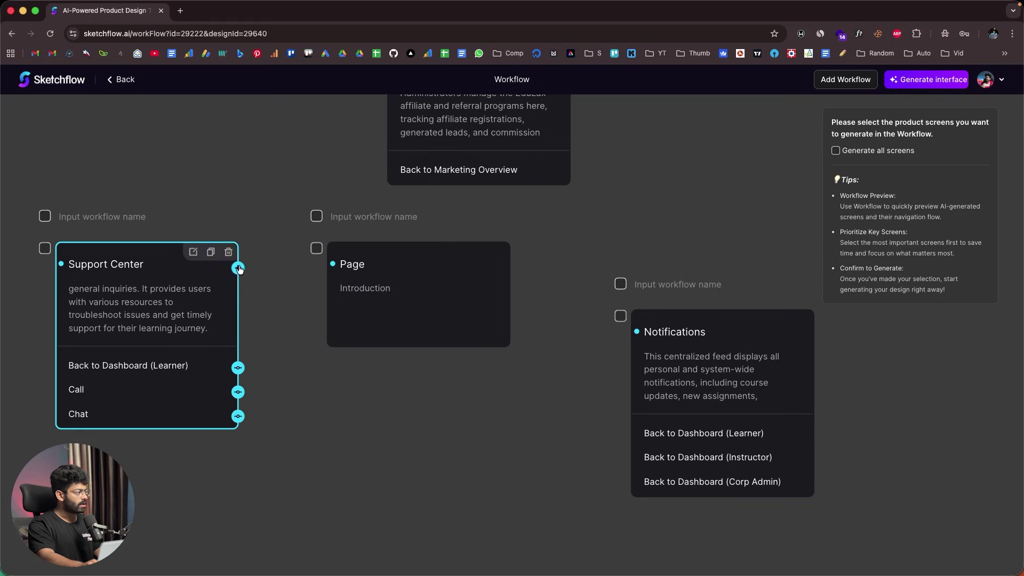
{"action": "left_click_drag", "start_coordinate": [360, 276], "coordinate": [358, 413]}
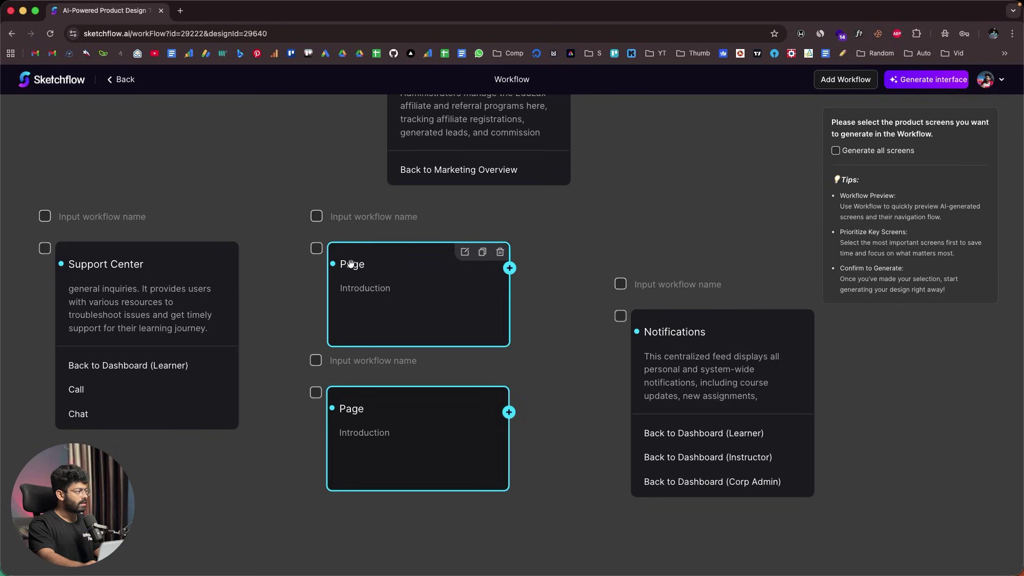
- Title the upper new card Call, describe it as displaying the email and phone number customers can call, and link Support Center's Call function to it
{"action": "left_click", "coordinate": [464, 251]}
{"action": "double_click", "coordinate": [394, 269]}
{"action": "type", "text": "Call"}
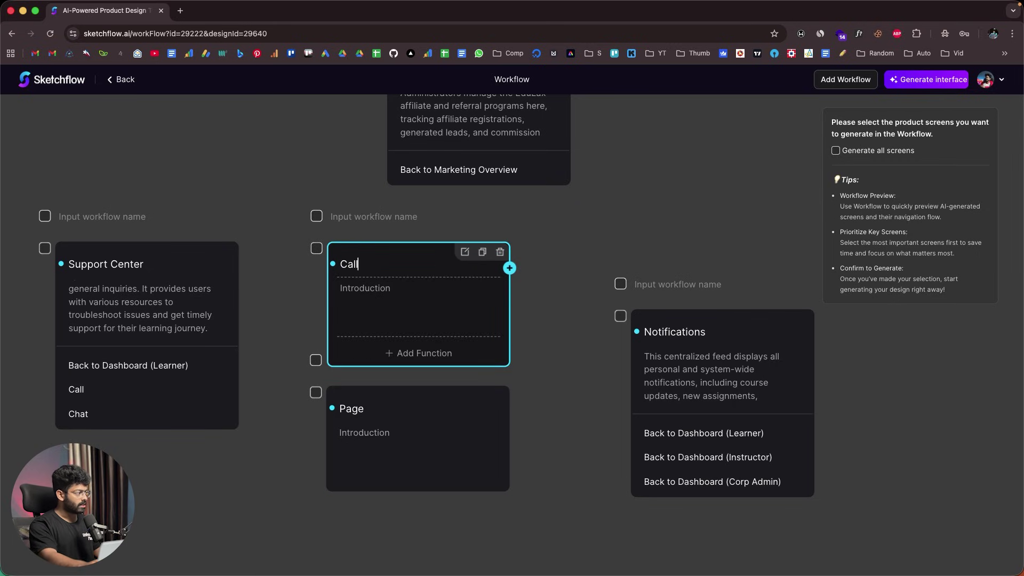
{"action": "key", "text": "ctrl+a"}
{"action": "key", "text": "BackSpace"}
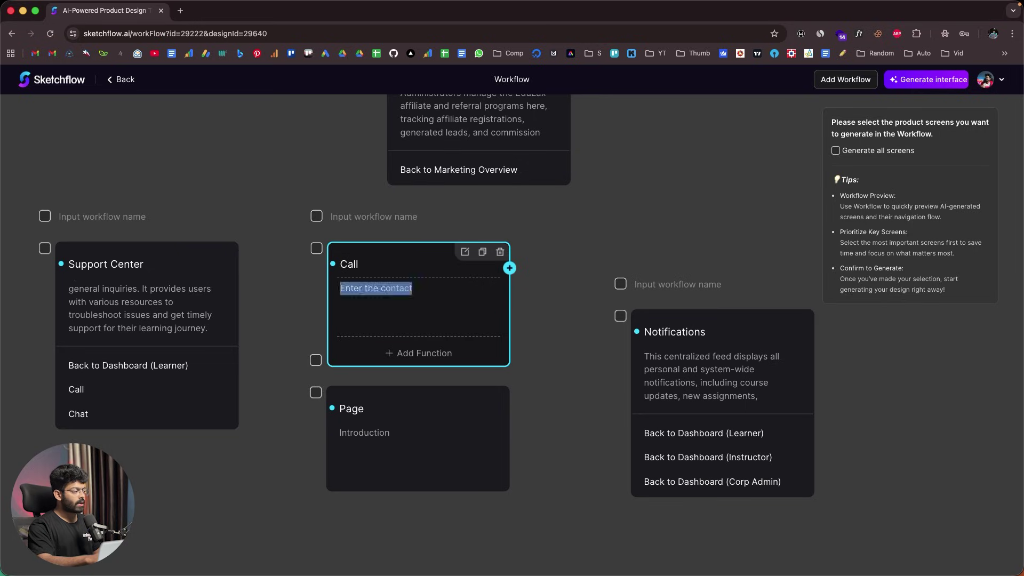
{"action": "type", "text": "description"}
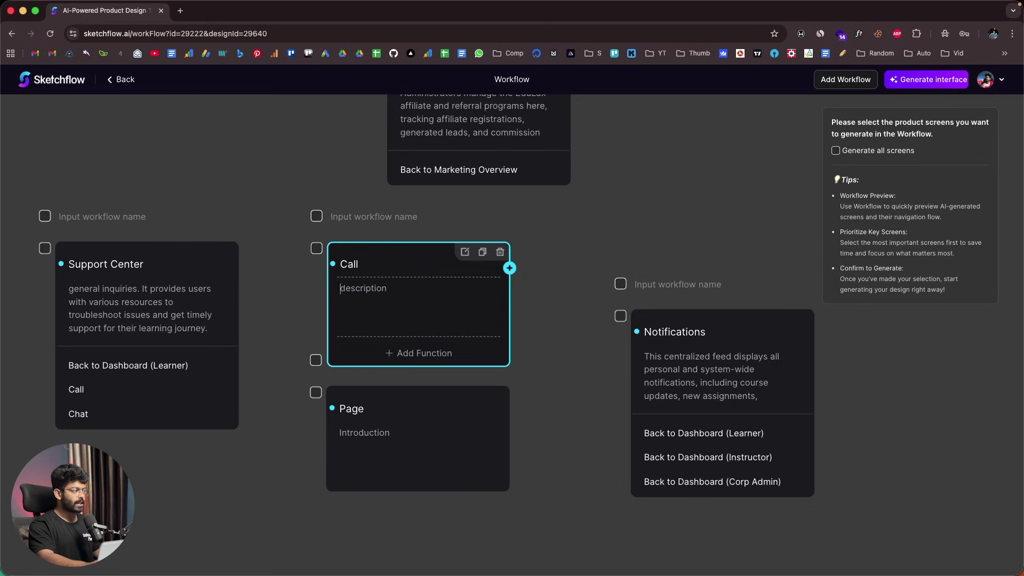
{"action": "left_click", "coordinate": [560, 239]}
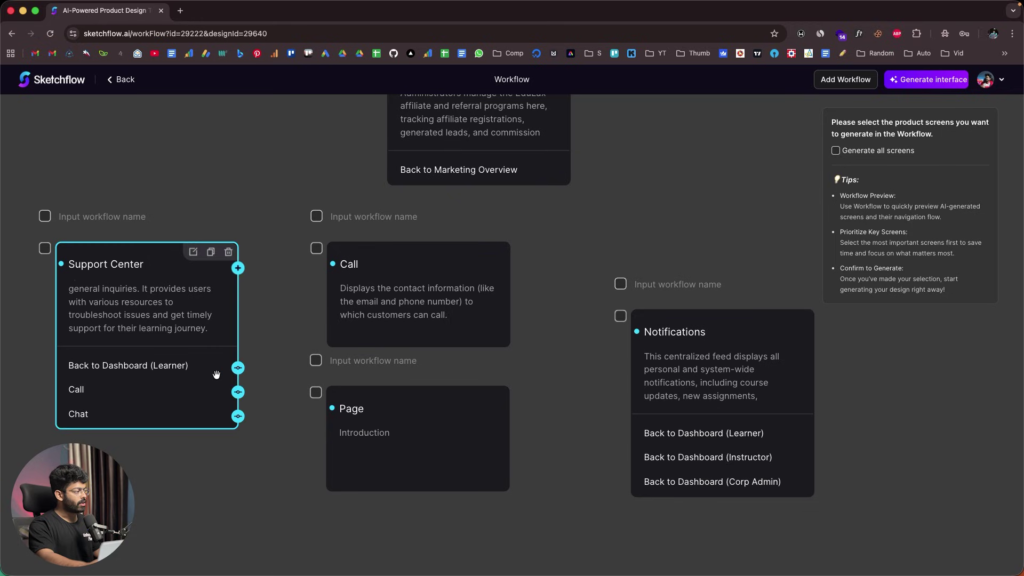
{"action": "left_click_drag", "start_coordinate": [238, 392], "coordinate": [342, 260]}
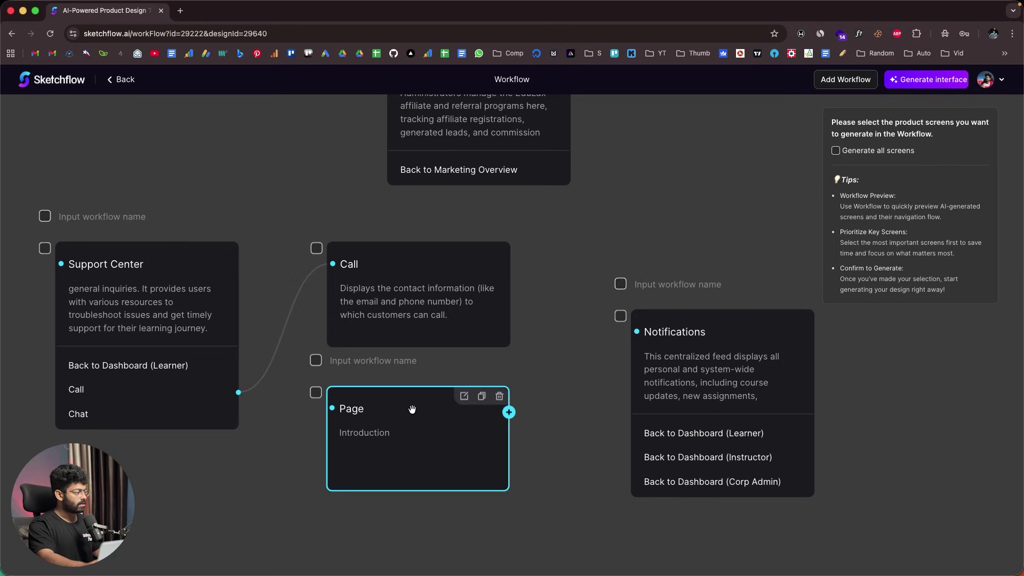
- Move the other new card aside, title it Chat Page, and describe an interactive live chat widget for customers to talk to support agents
{"action": "left_click_drag", "start_coordinate": [412, 409], "coordinate": [451, 421]}
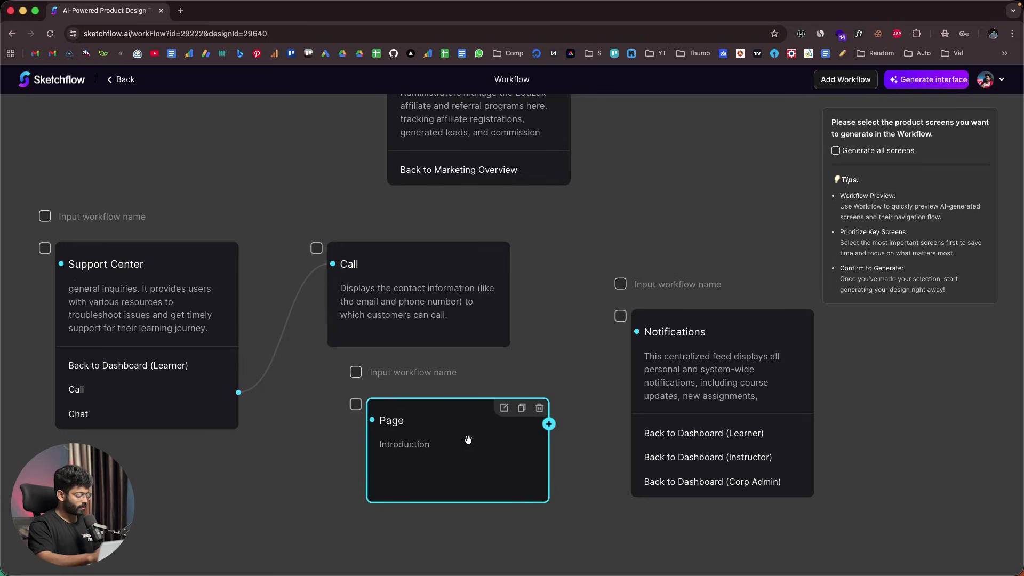
{"action": "left_click", "coordinate": [504, 407]}
{"action": "double_click", "coordinate": [439, 418]}
{"action": "type", "text": "C"}
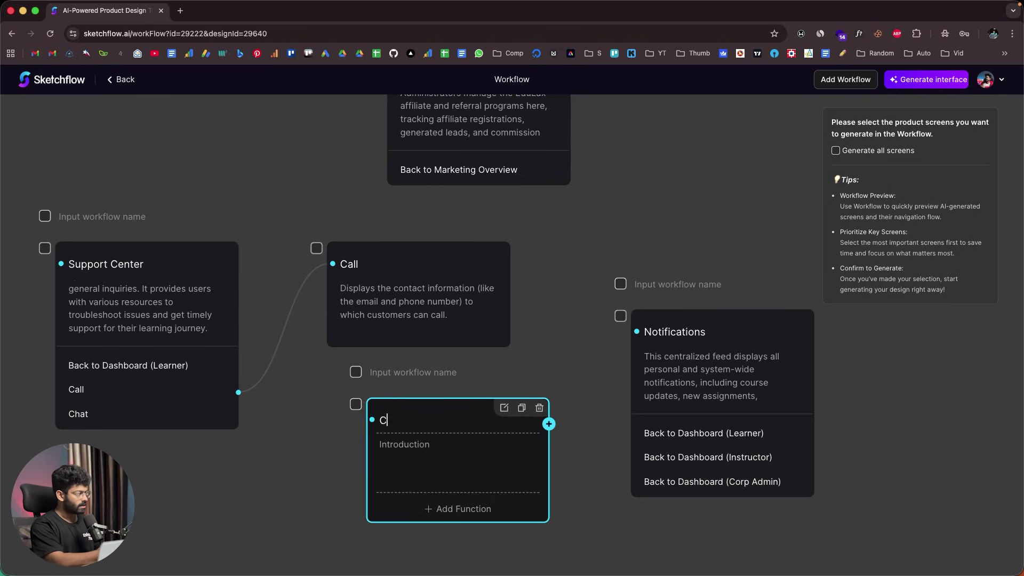
{"action": "type", "text": "hat Page"}
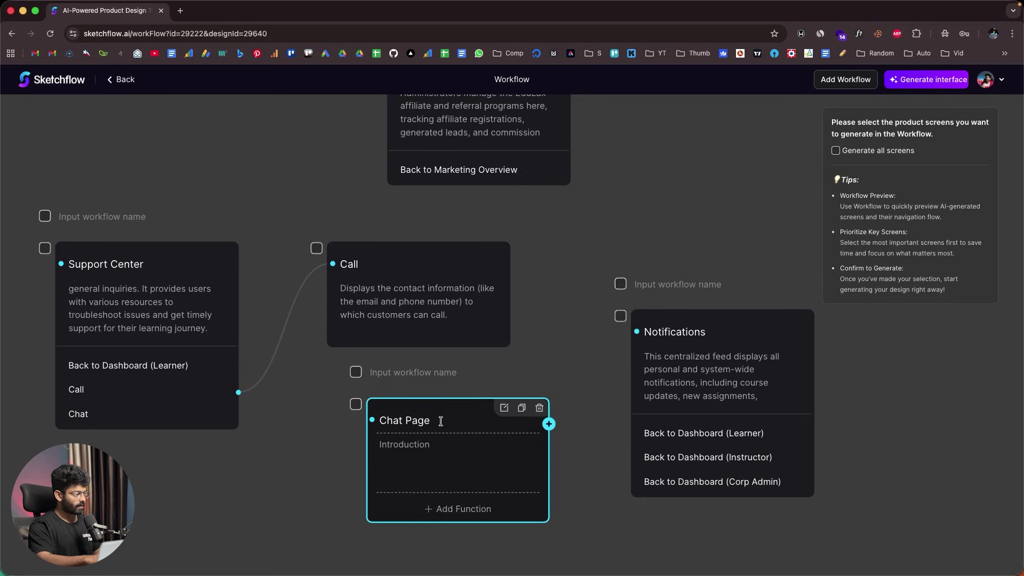
{"action": "double_click", "coordinate": [431, 453]}
{"action": "key", "text": "BackSpace"}
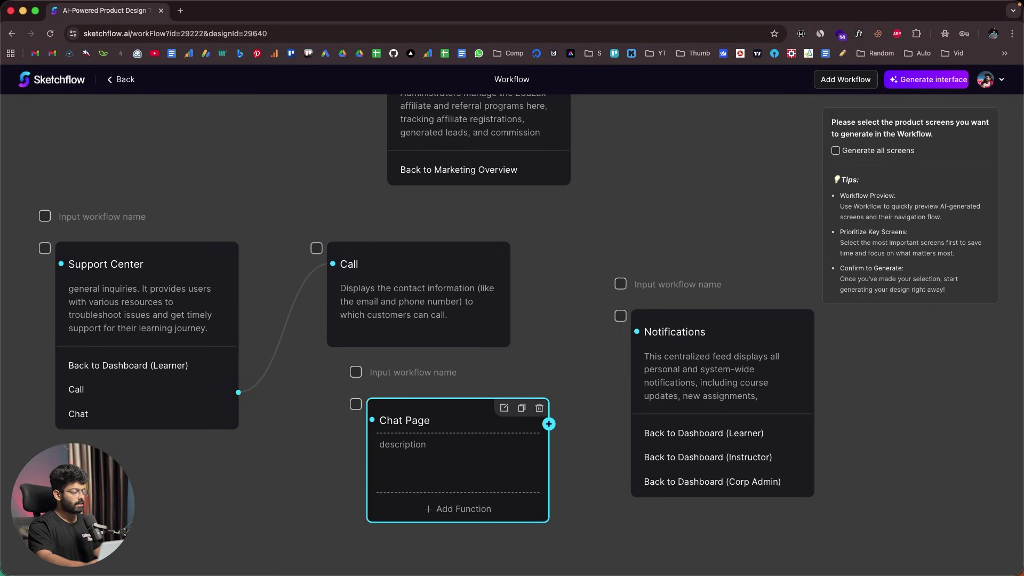
{"action": "type", "text": "Interactive live chat widget that customers can use to talk to our support agents through a live chat widget."}
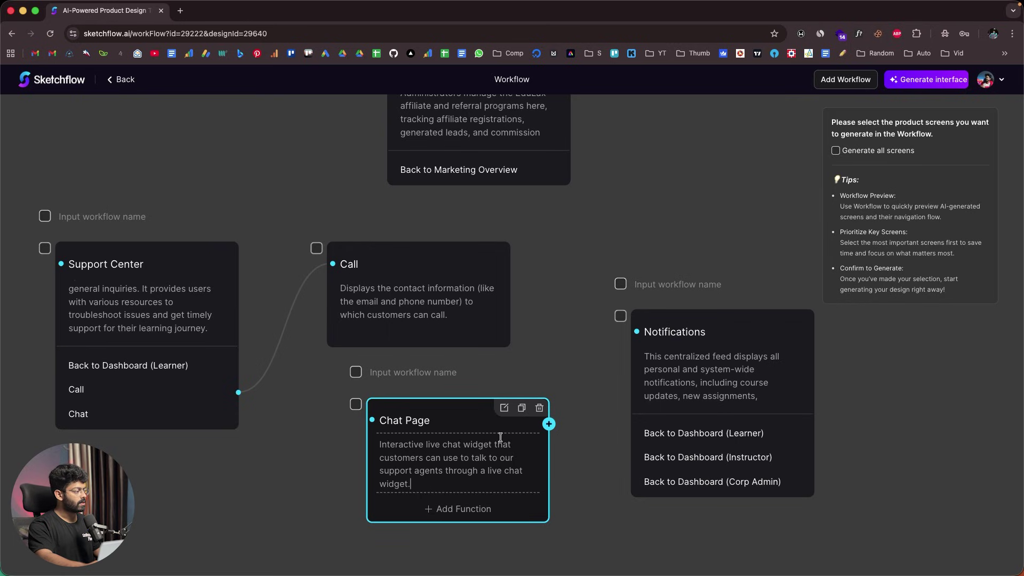
- Link the Support Center's Chat function to the Chat Page card and move that card further below the Call card
{"action": "left_click", "coordinate": [405, 372]}
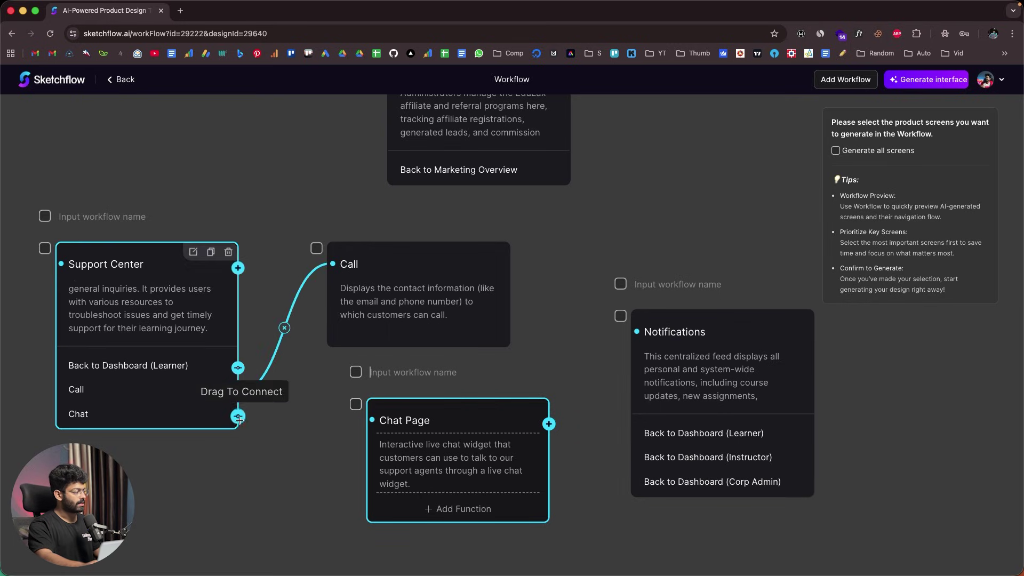
{"action": "left_click_drag", "start_coordinate": [239, 416], "coordinate": [401, 421]}
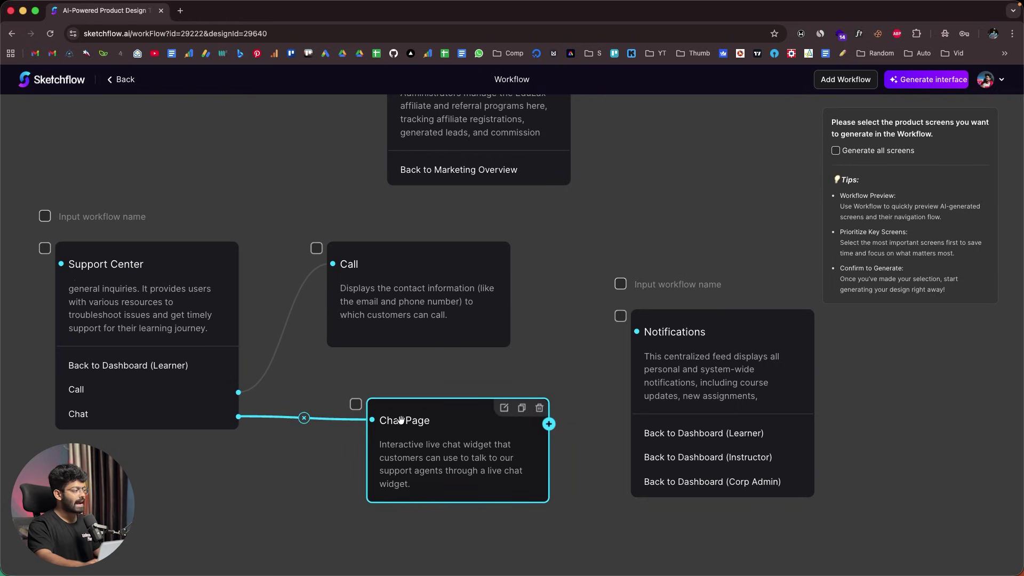
{"action": "left_click", "coordinate": [350, 379]}
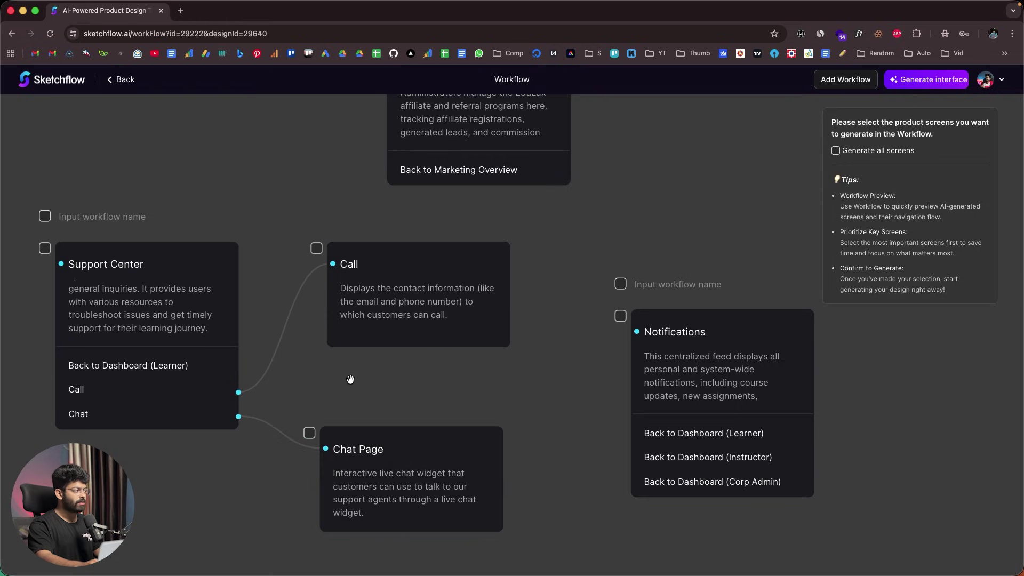
- Look over the complete workflow, from the Support Center and Notifications cards back up to the landing page flow
{"action": "scroll", "coordinate": [350, 379], "scroll_direction": "down", "scroll_amount": 5}
{"action": "scroll", "coordinate": [350, 379], "scroll_direction": "up", "scroll_amount": 3}
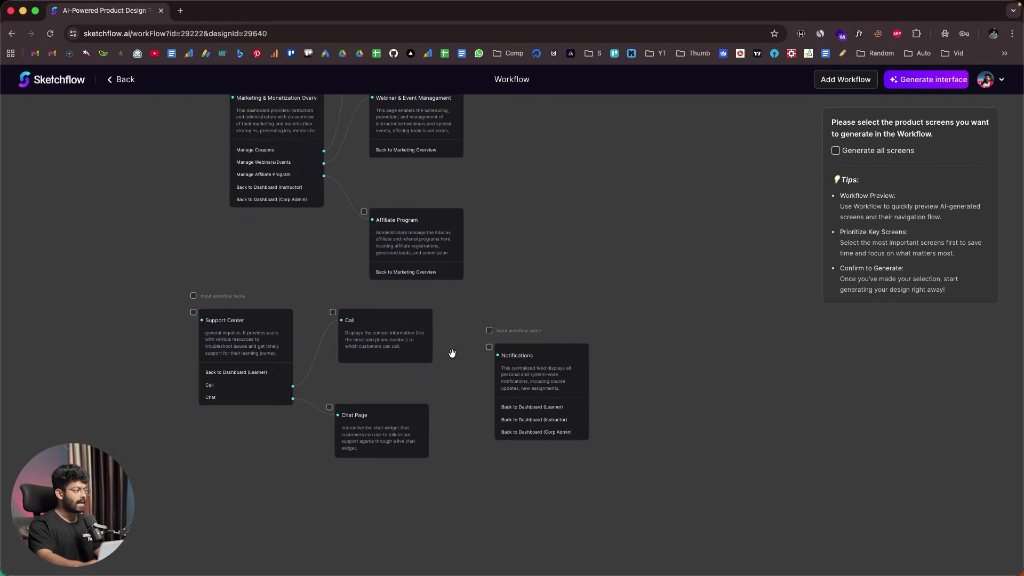
{"action": "scroll", "coordinate": [452, 353], "scroll_direction": "down", "scroll_amount": 5}
{"action": "left_click_drag", "start_coordinate": [530, 286], "coordinate": [553, 432]}
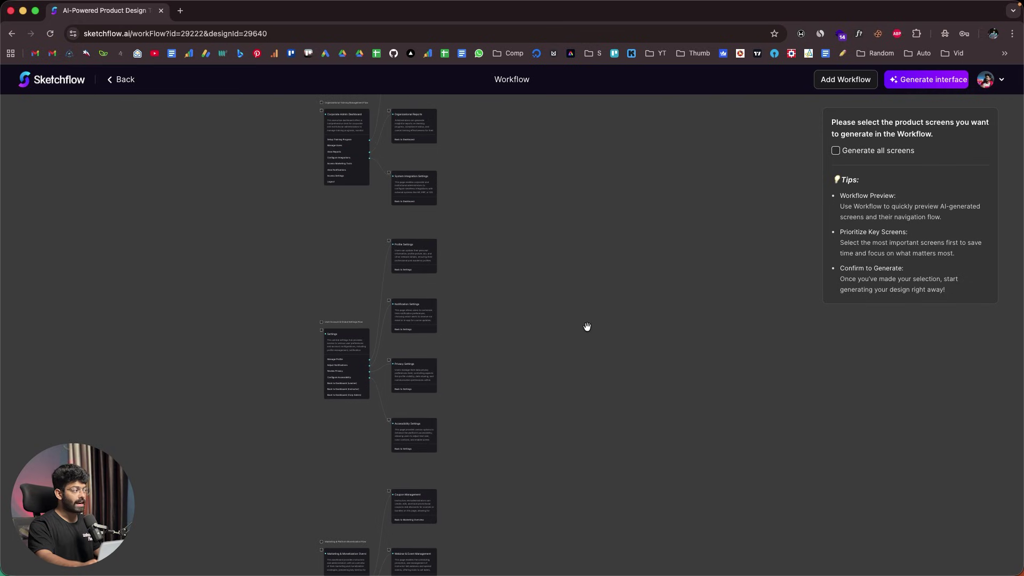
{"action": "scroll", "coordinate": [587, 326], "scroll_direction": "up", "scroll_amount": 10}
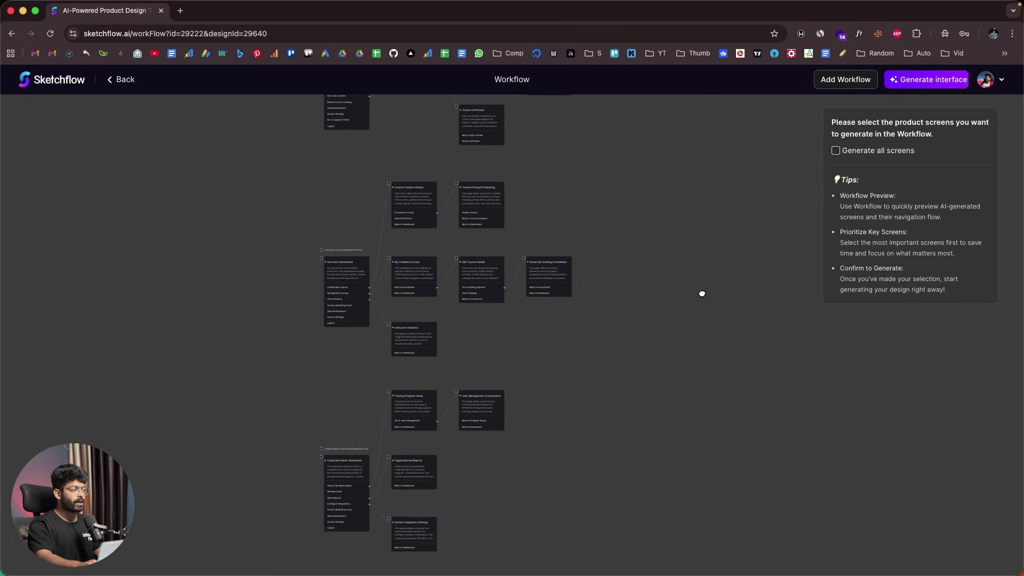
{"action": "scroll", "coordinate": [702, 293], "scroll_direction": "up", "scroll_amount": 10}
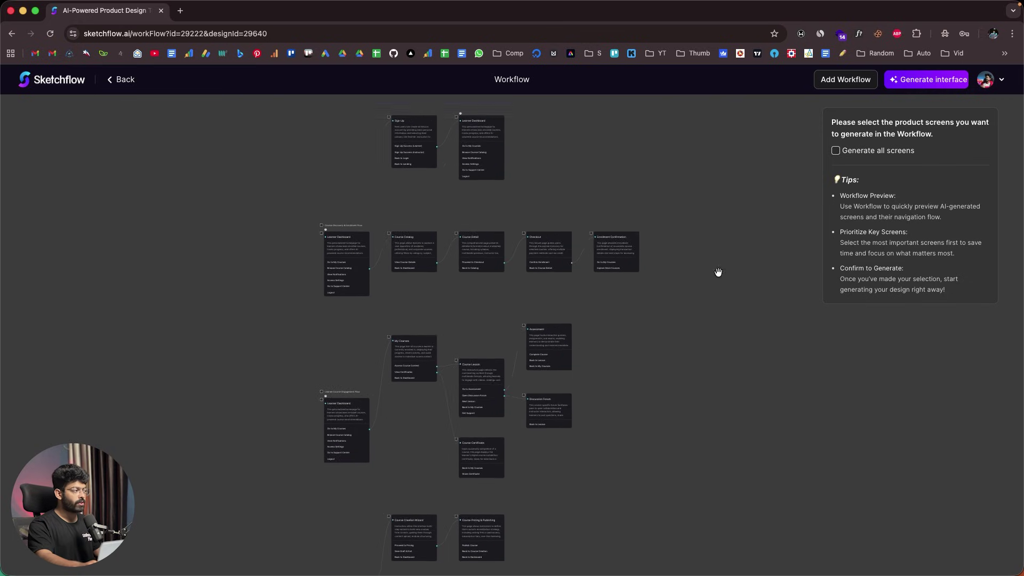
{"action": "scroll", "coordinate": [718, 272], "scroll_direction": "up", "scroll_amount": 10}
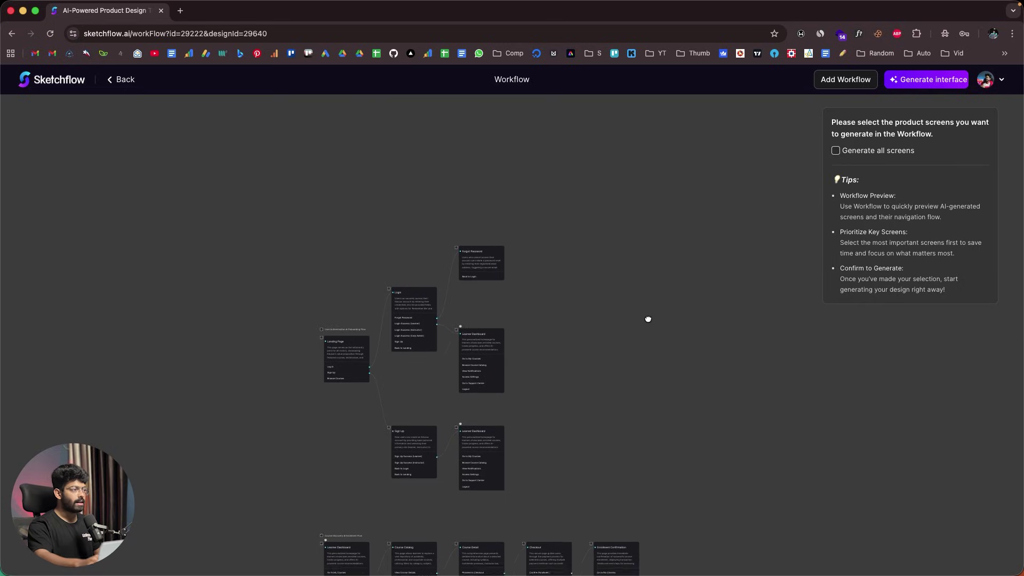
{"action": "scroll", "coordinate": [648, 319], "scroll_direction": "down", "scroll_amount": 2}
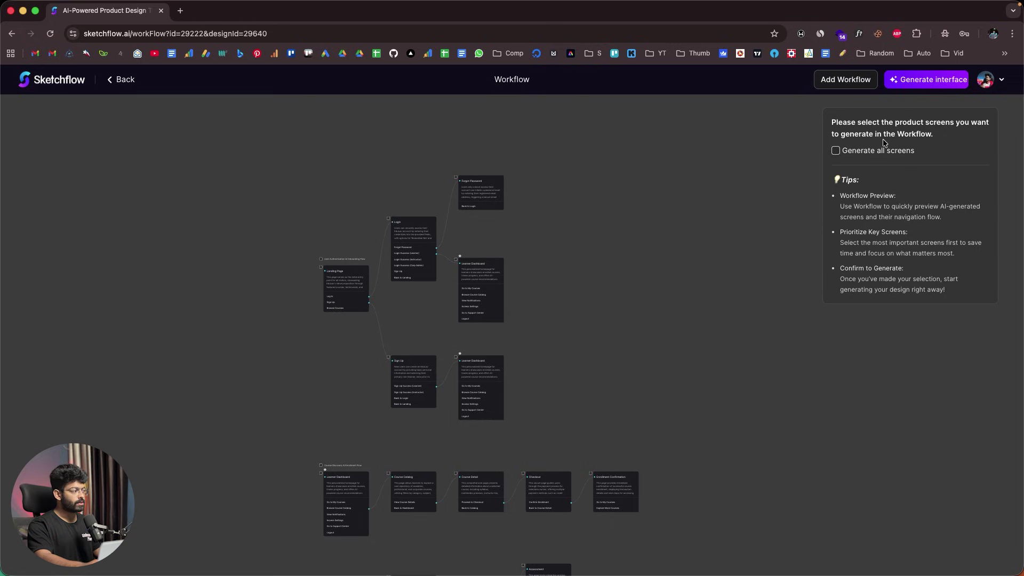
- Check the Learner Dashboard cards in the workflow and mark all screens for generation
{"action": "left_click", "coordinate": [485, 291]}
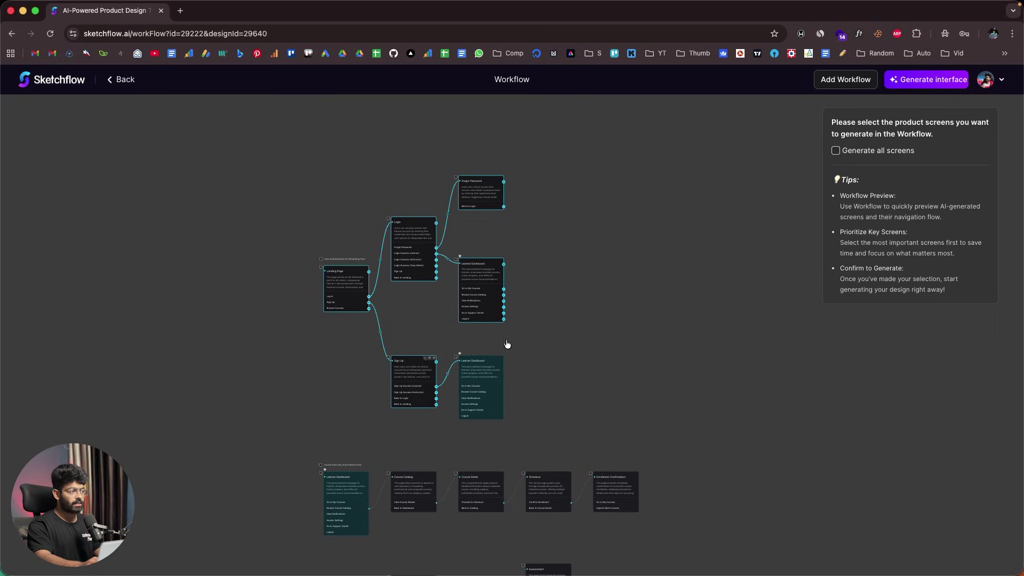
{"action": "scroll", "coordinate": [642, 258], "scroll_direction": "down", "scroll_amount": 5}
{"action": "scroll", "coordinate": [621, 270], "scroll_direction": "up", "scroll_amount": 2}
{"action": "scroll", "coordinate": [612, 272], "scroll_direction": "down", "scroll_amount": 2}
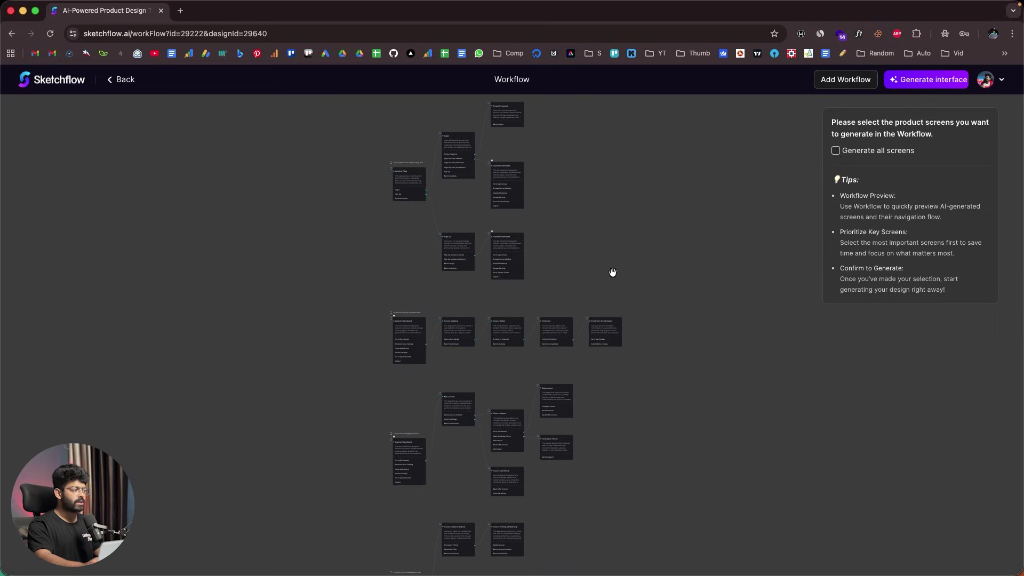
{"action": "left_click_drag", "start_coordinate": [626, 187], "coordinate": [608, 313]}
{"action": "scroll", "coordinate": [608, 313], "scroll_direction": "down", "scroll_amount": 1}
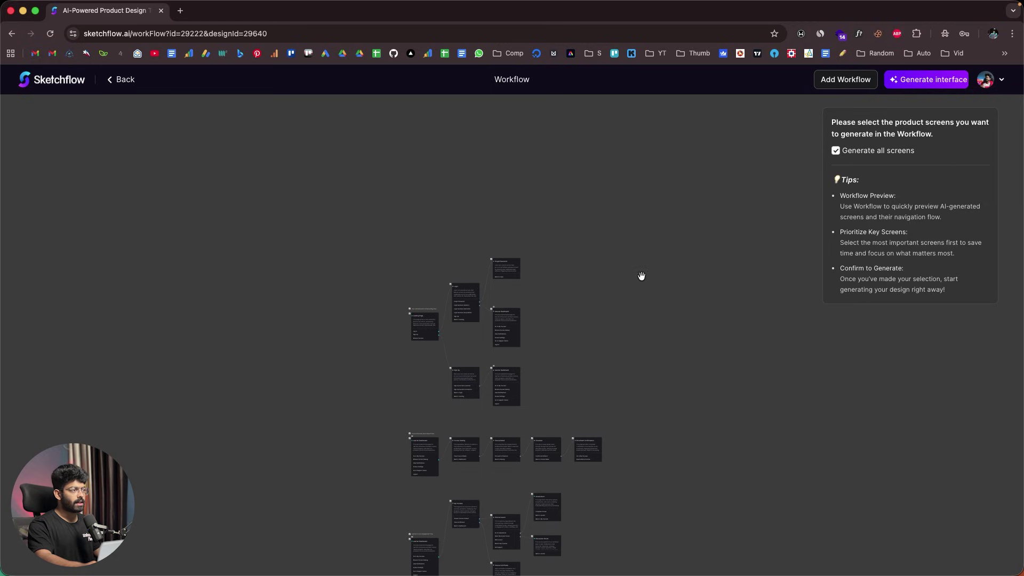
- Start the interface generation setup, compare the six design styles, and choose Futuristic / Cyber UI
{"action": "left_click", "coordinate": [924, 85]}
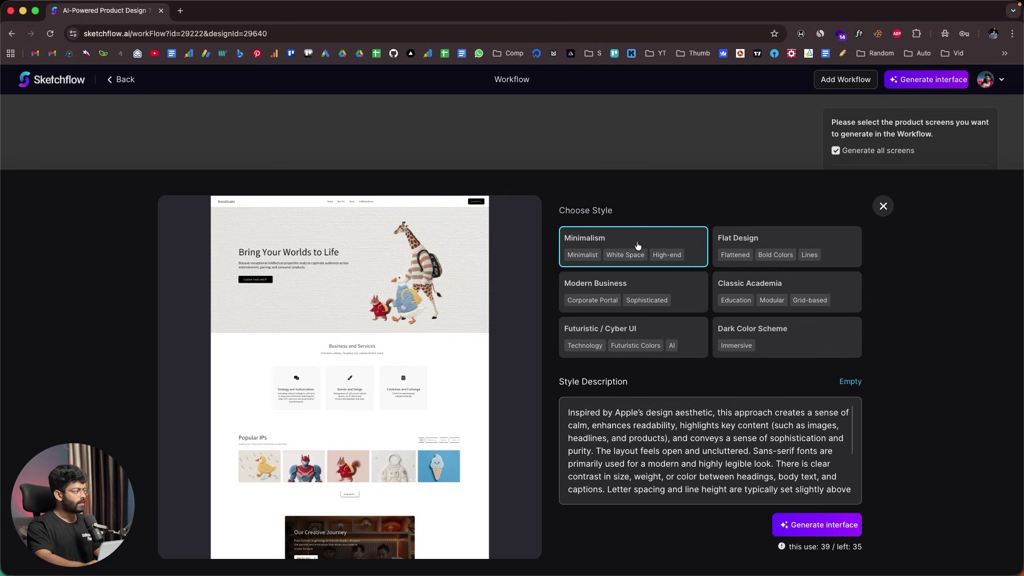
{"action": "left_click", "coordinate": [780, 238]}
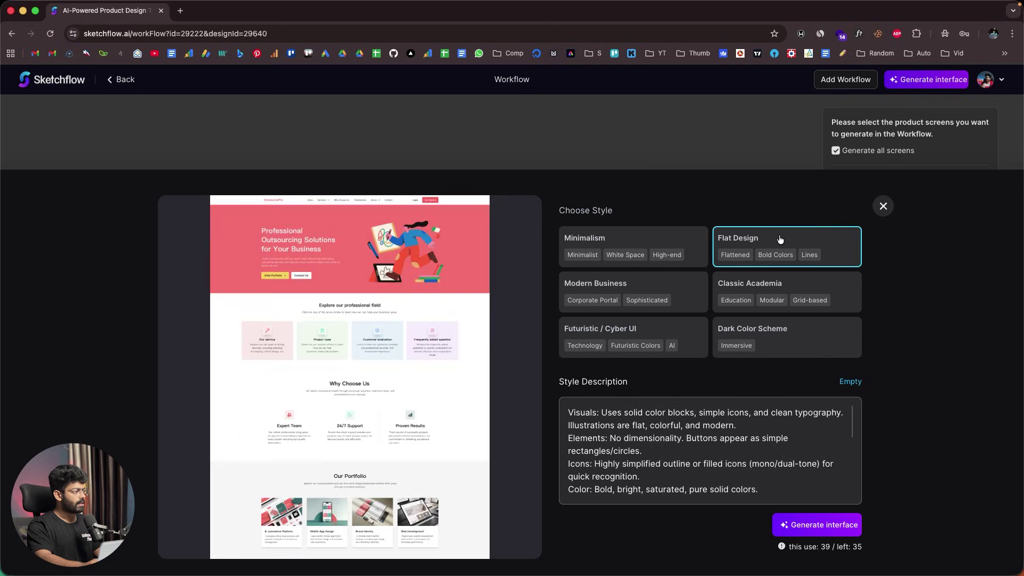
{"action": "left_click", "coordinate": [658, 290]}
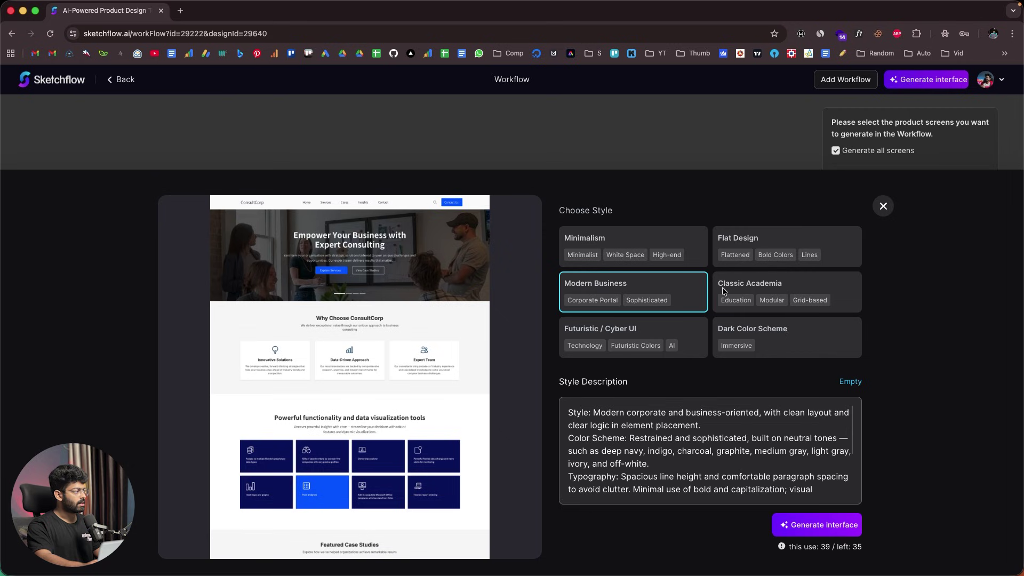
{"action": "left_click", "coordinate": [754, 286]}
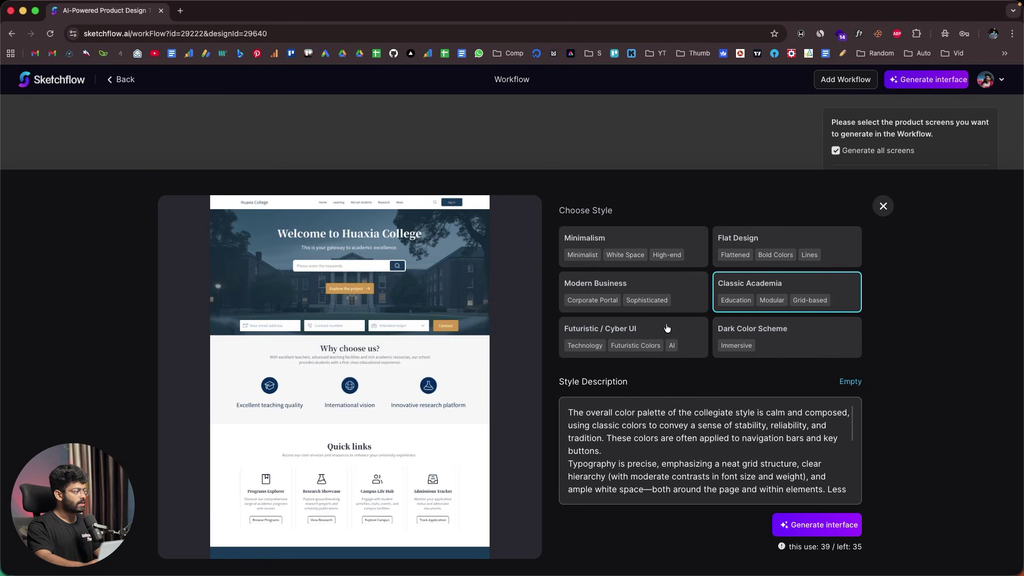
{"action": "left_click", "coordinate": [652, 335]}
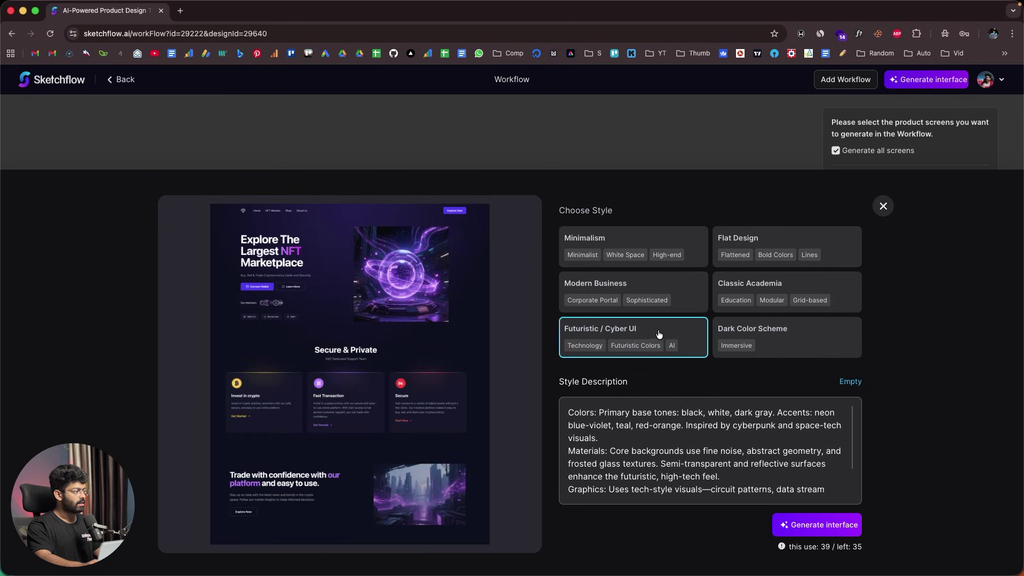
{"action": "left_click", "coordinate": [749, 328]}
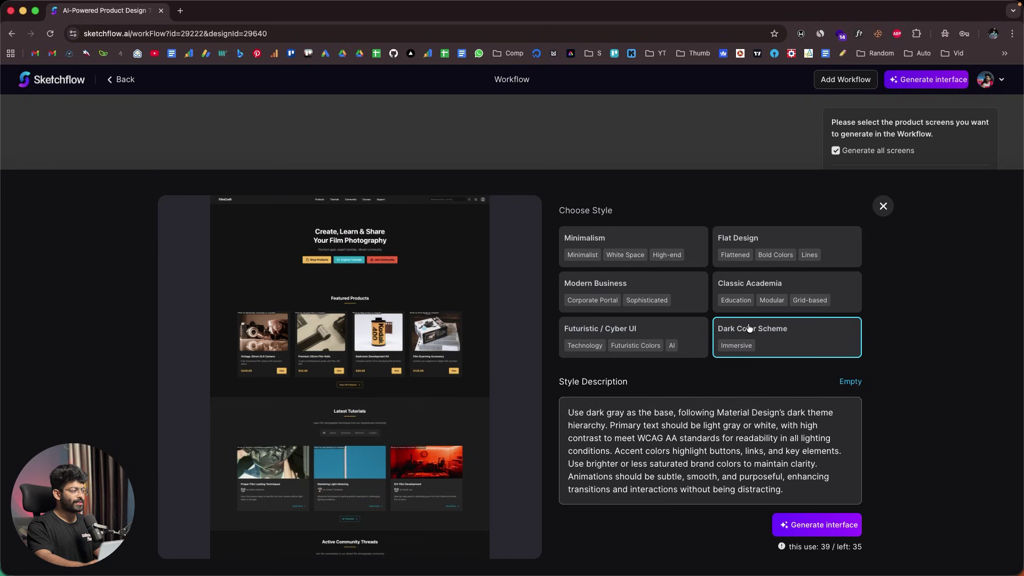
{"action": "left_click", "coordinate": [680, 336]}
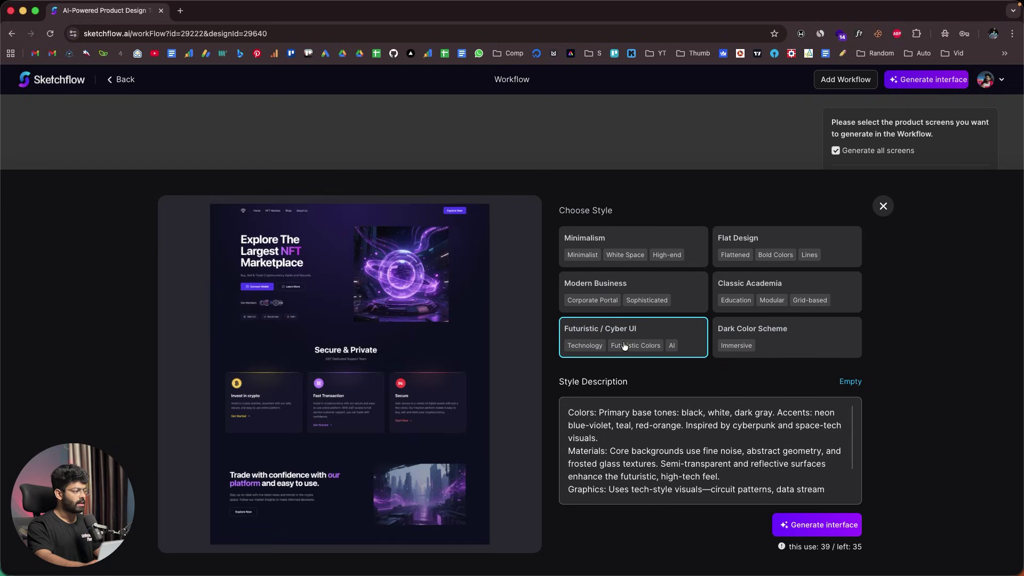
- Read through the Futuristic / Cyber UI style description and generate the interface with it
{"action": "left_click", "coordinate": [693, 412]}
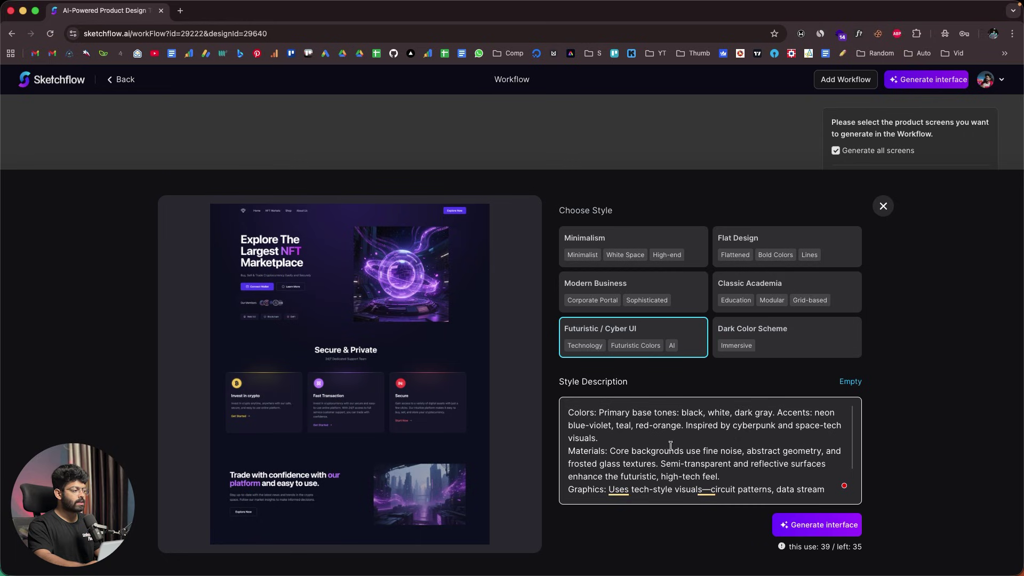
{"action": "left_click_drag", "start_coordinate": [568, 413], "coordinate": [769, 512]}
{"action": "left_click", "coordinate": [775, 469]}
{"action": "scroll", "coordinate": [780, 444], "scroll_direction": "up", "scroll_amount": 3}
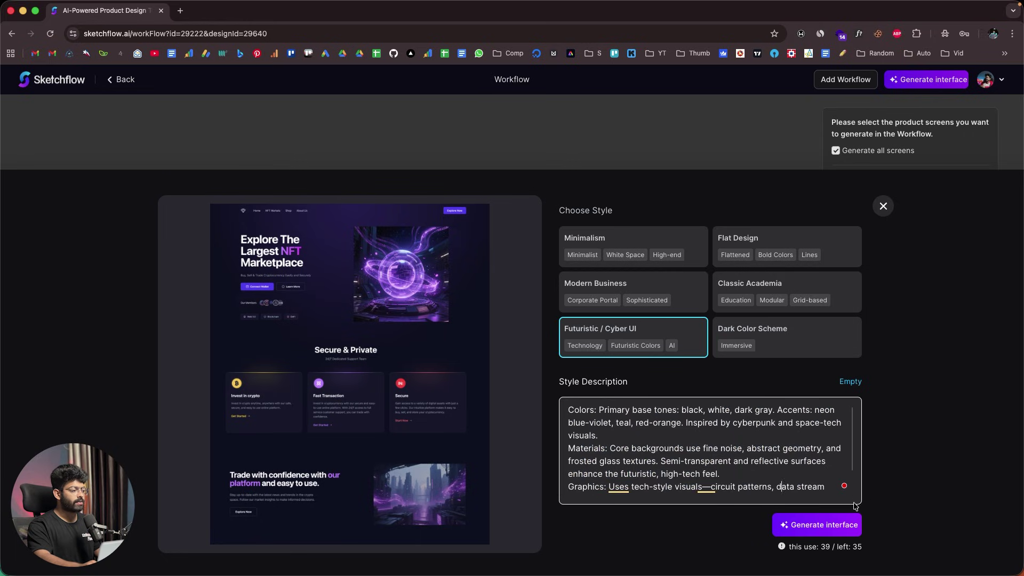
{"action": "left_click", "coordinate": [816, 524]}
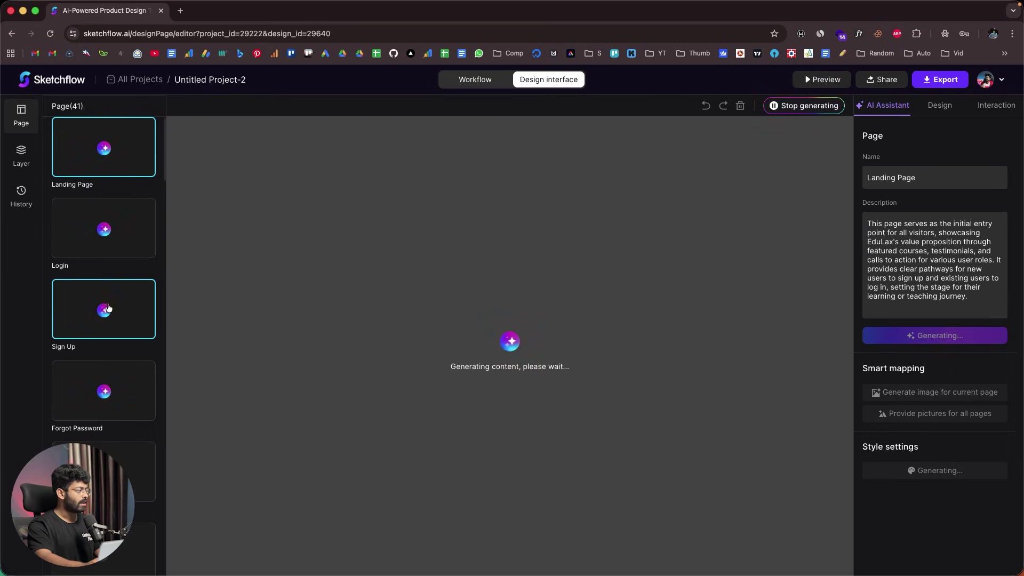
- Look through the page list to check the generation progress of the EduLax screens
{"action": "scroll", "coordinate": [107, 303], "scroll_direction": "down", "scroll_amount": 5}
{"action": "scroll", "coordinate": [108, 303], "scroll_direction": "down", "scroll_amount": 15}
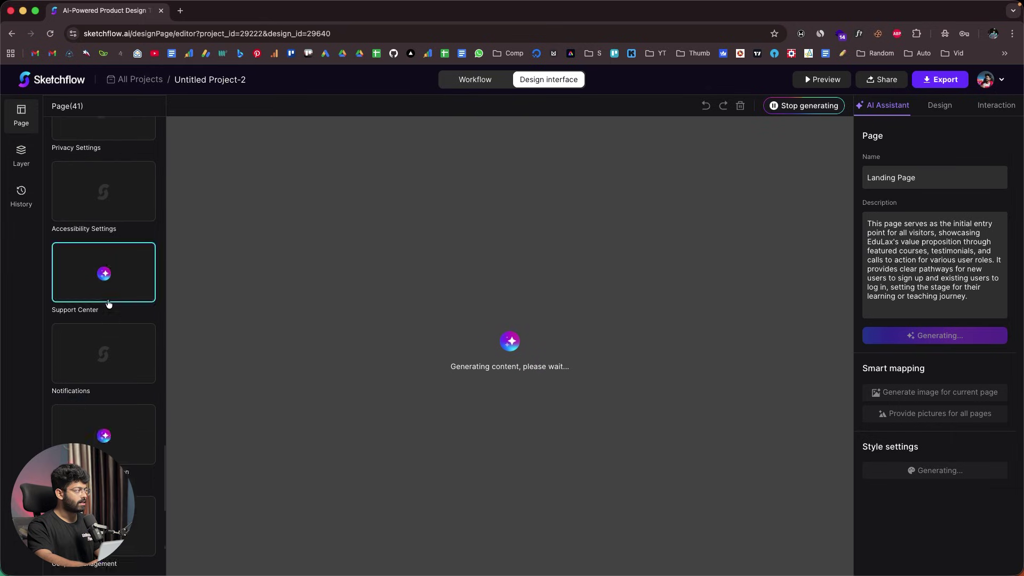
{"action": "scroll", "coordinate": [108, 303], "scroll_direction": "up", "scroll_amount": 20}
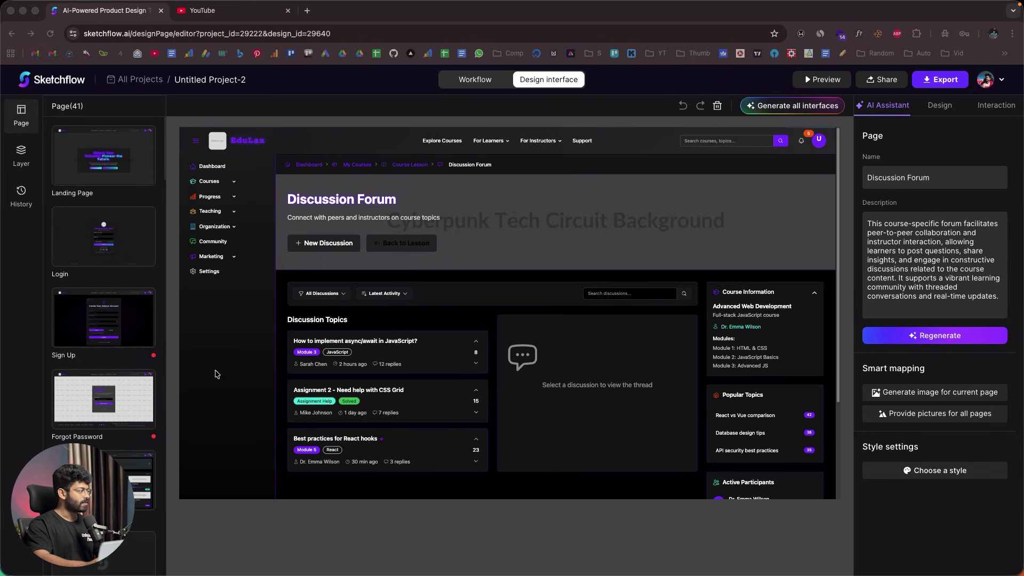
{"action": "scroll", "coordinate": [103, 393], "scroll_direction": "down", "scroll_amount": 5}
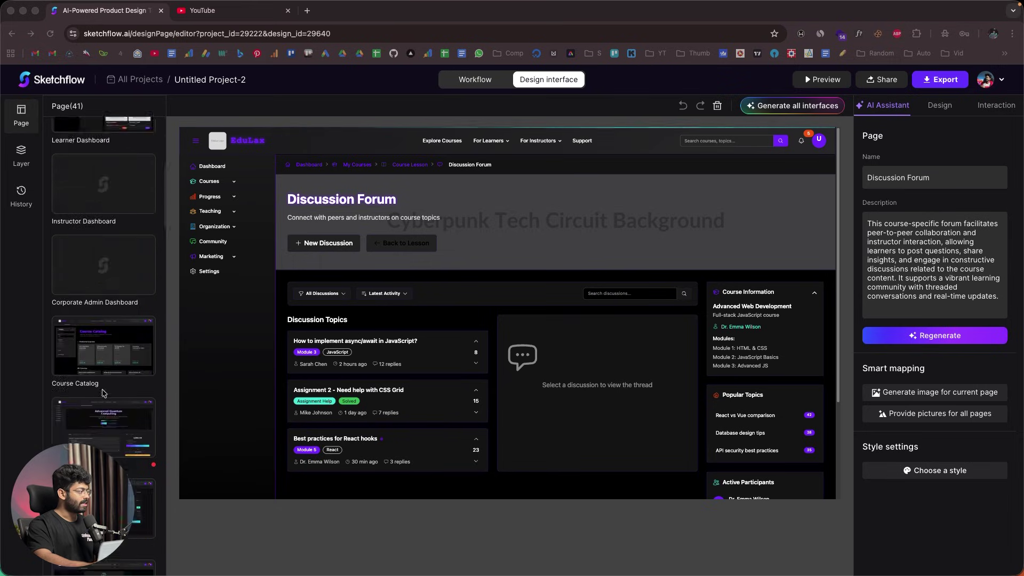
- Scan the full page list to see which EduLax pages already have a generated design
{"action": "scroll", "coordinate": [103, 393], "scroll_direction": "down", "scroll_amount": 15}
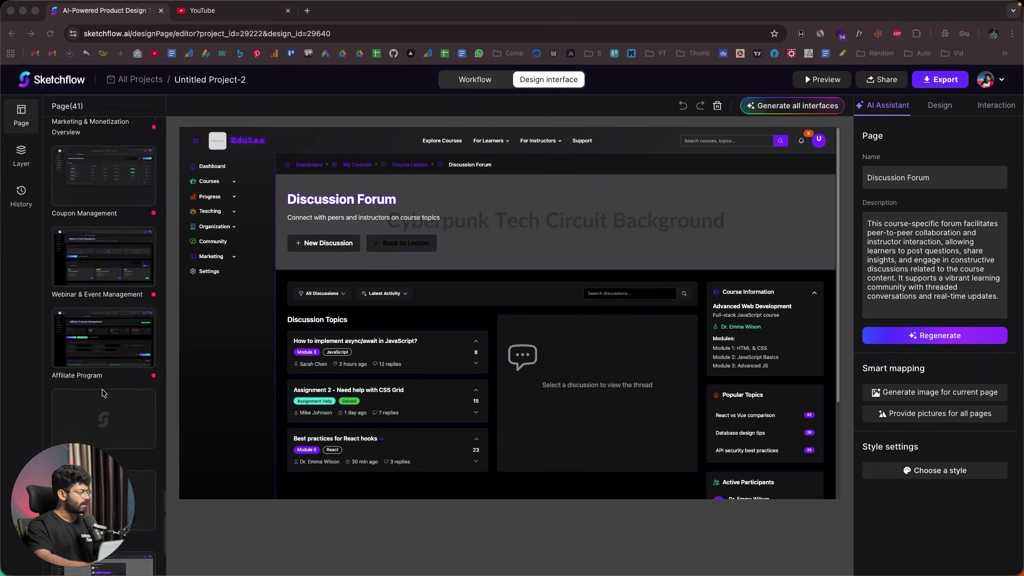
{"action": "scroll", "coordinate": [103, 393], "scroll_direction": "down", "scroll_amount": 5}
{"action": "scroll", "coordinate": [109, 384], "scroll_direction": "up", "scroll_amount": 15}
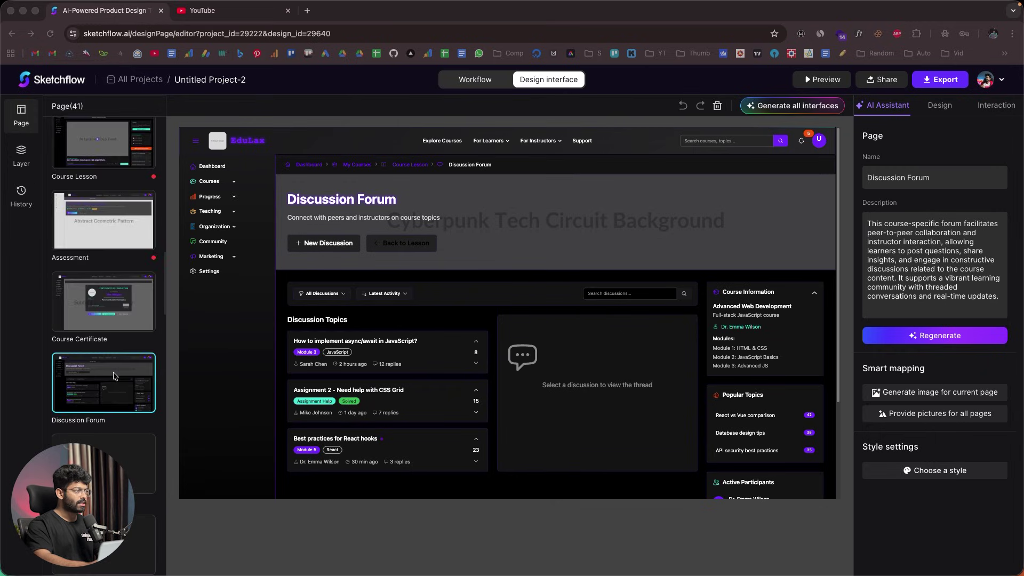
{"action": "scroll", "coordinate": [114, 376], "scroll_direction": "up", "scroll_amount": 5}
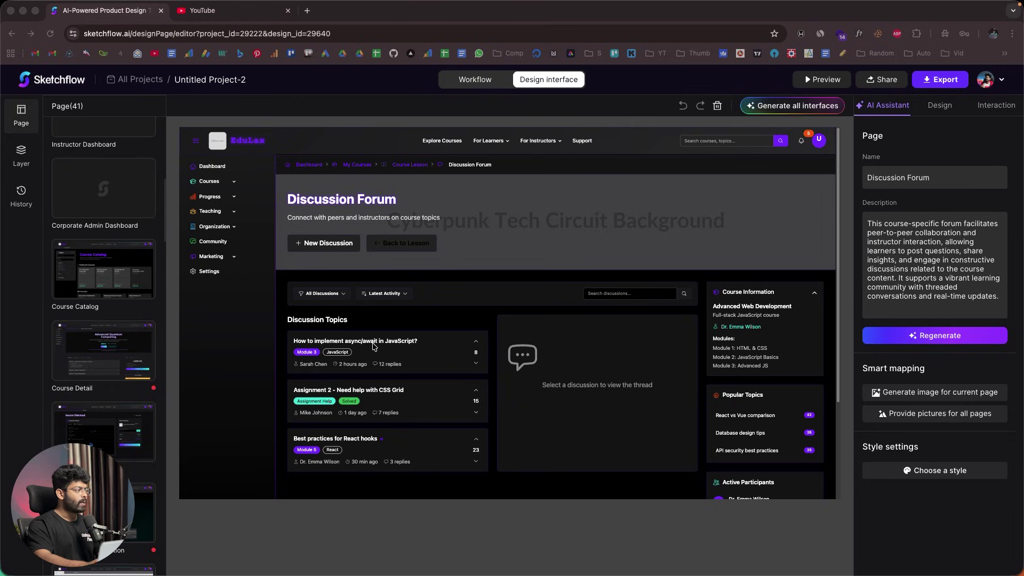
- Open the Course Catalog page, examine its filters and course listings, and open the Course Detail page for comparison
{"action": "left_click", "coordinate": [120, 277]}
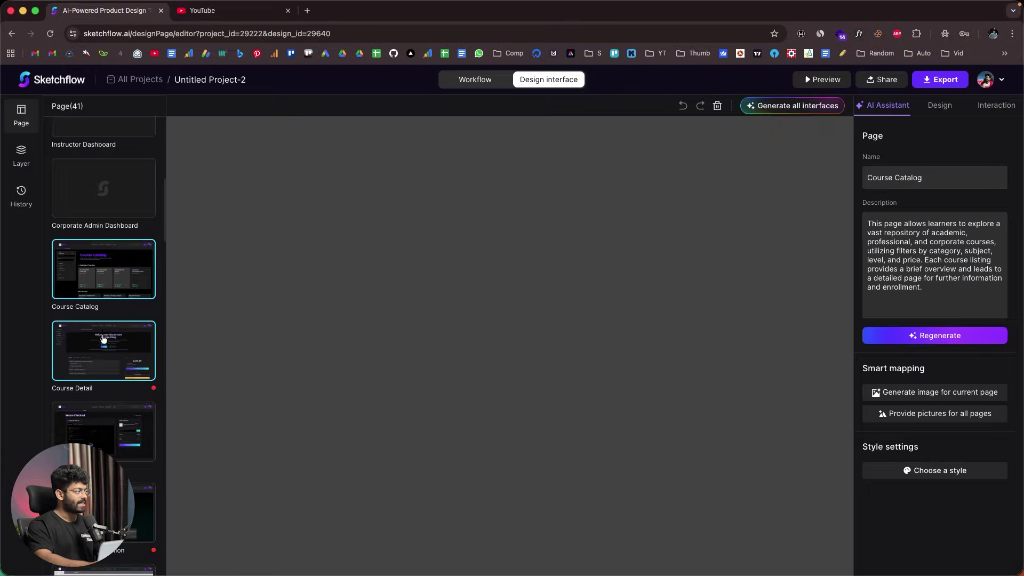
{"action": "scroll", "coordinate": [315, 267], "scroll_direction": "down", "scroll_amount": 6}
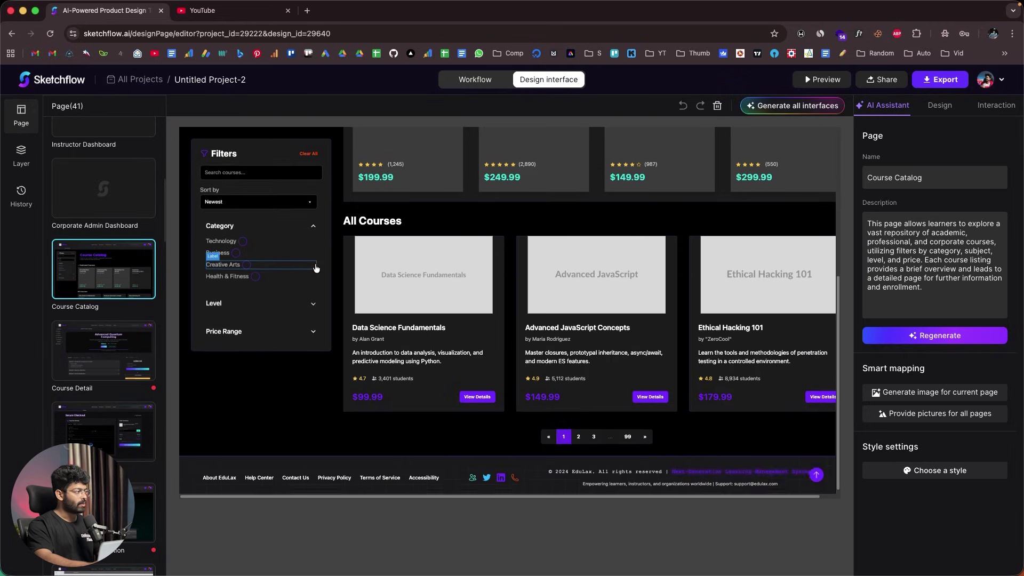
{"action": "scroll", "coordinate": [446, 324], "scroll_direction": "up", "scroll_amount": 3}
{"action": "scroll", "coordinate": [446, 324], "scroll_direction": "right", "scroll_amount": 1}
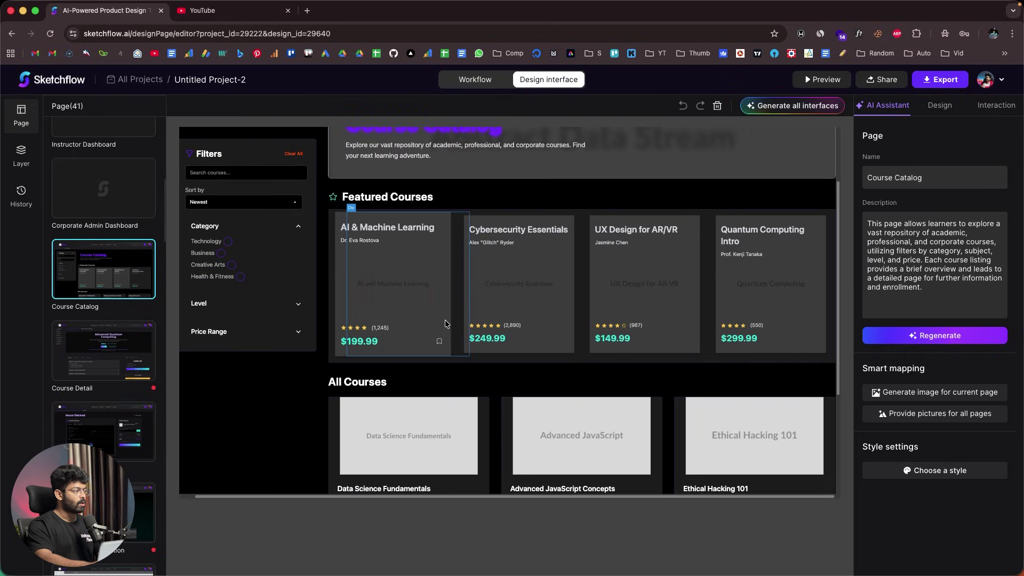
{"action": "scroll", "coordinate": [446, 324], "scroll_direction": "down", "scroll_amount": 3}
{"action": "scroll", "coordinate": [445, 324], "scroll_direction": "up", "scroll_amount": 3}
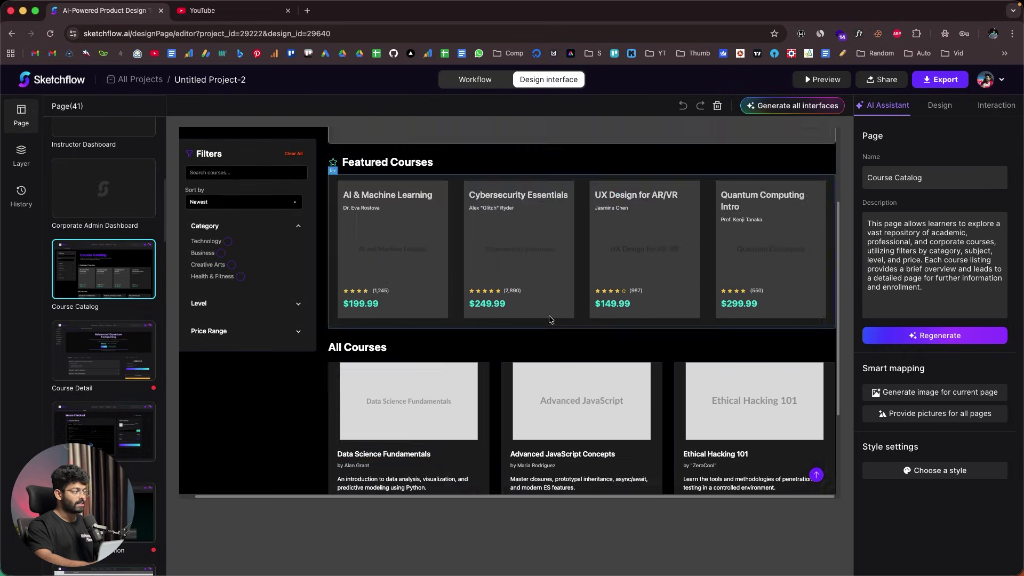
{"action": "left_click", "coordinate": [97, 353]}
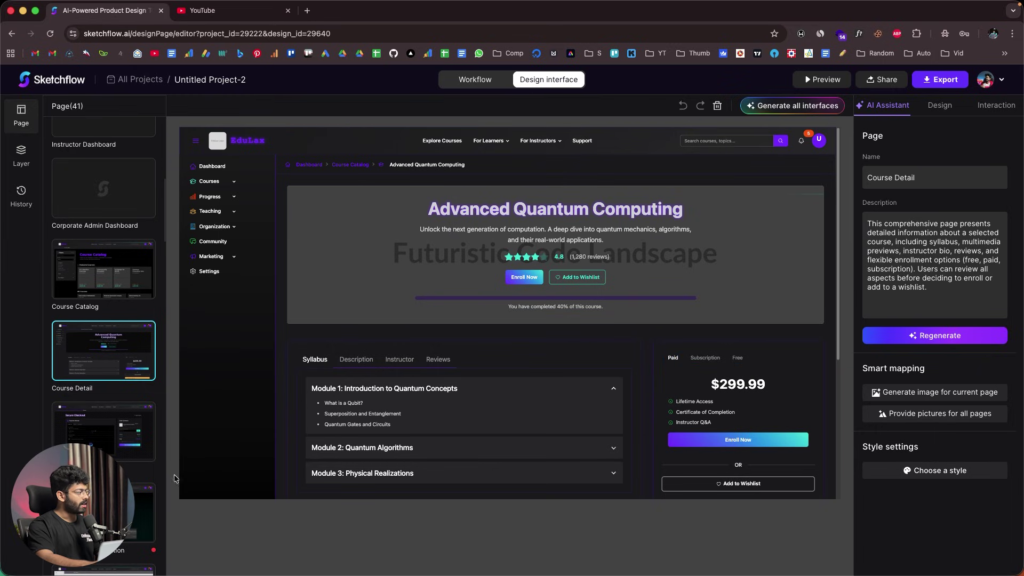
- Return to the Course Catalog page, review its course sections, and generate images for this page
{"action": "left_click", "coordinate": [110, 281]}
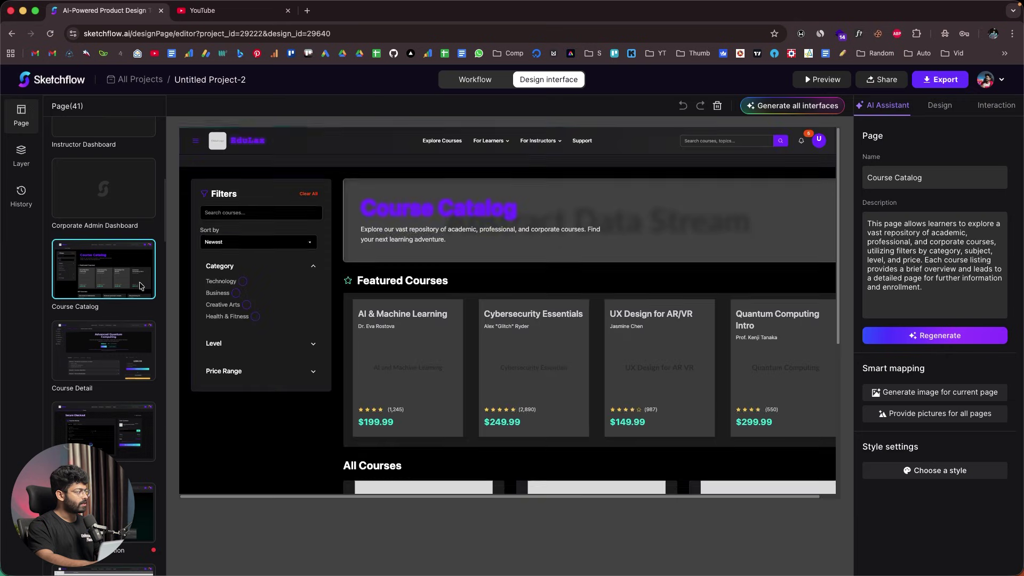
{"action": "scroll", "coordinate": [491, 279], "scroll_direction": "down", "scroll_amount": 5}
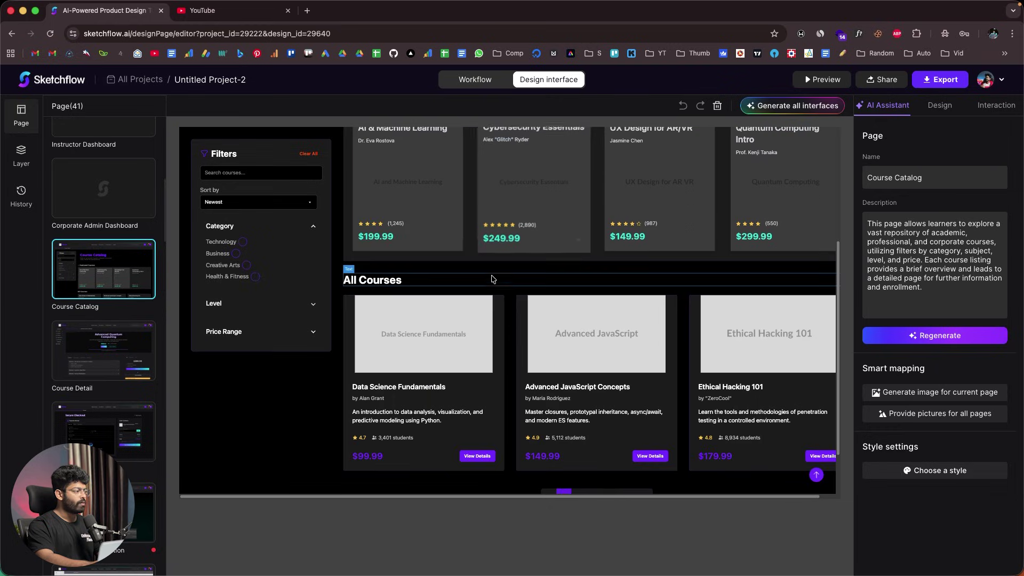
{"action": "scroll", "coordinate": [453, 320], "scroll_direction": "right", "scroll_amount": 1}
{"action": "scroll", "coordinate": [371, 406], "scroll_direction": "up", "scroll_amount": 4}
{"action": "scroll", "coordinate": [371, 406], "scroll_direction": "up", "scroll_amount": 1}
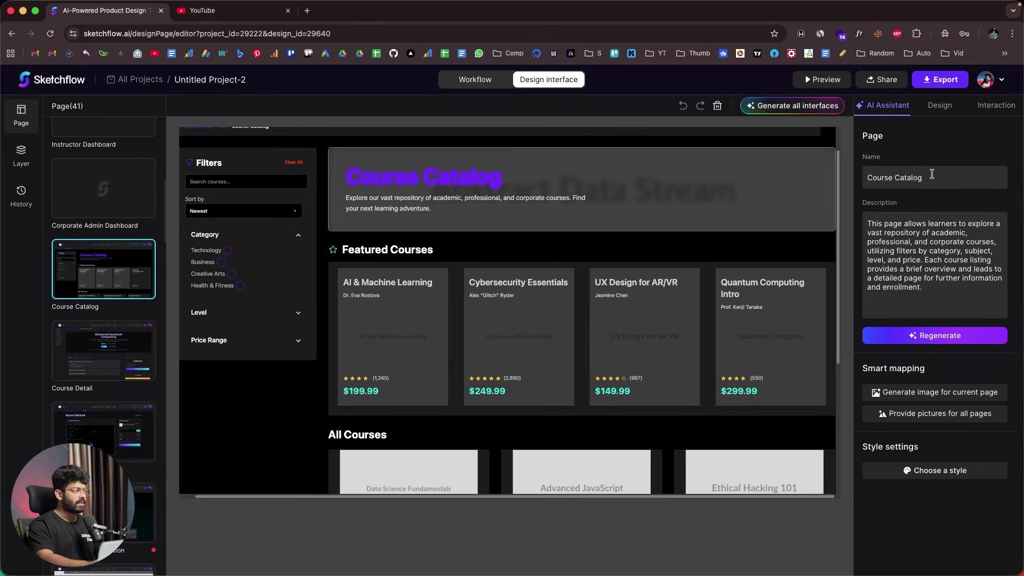
{"action": "left_click", "coordinate": [925, 274]}
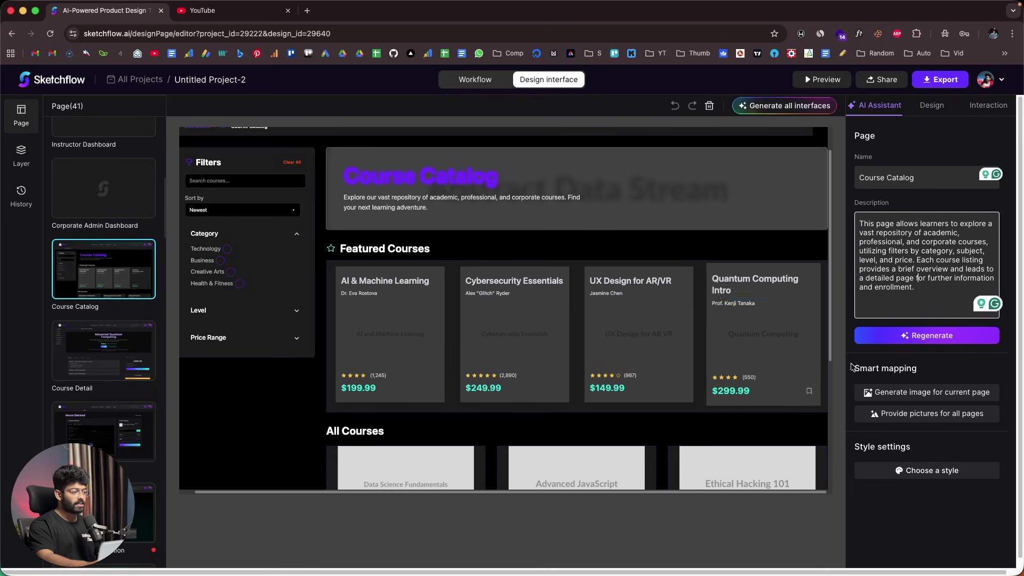
{"action": "left_click", "coordinate": [931, 393]}
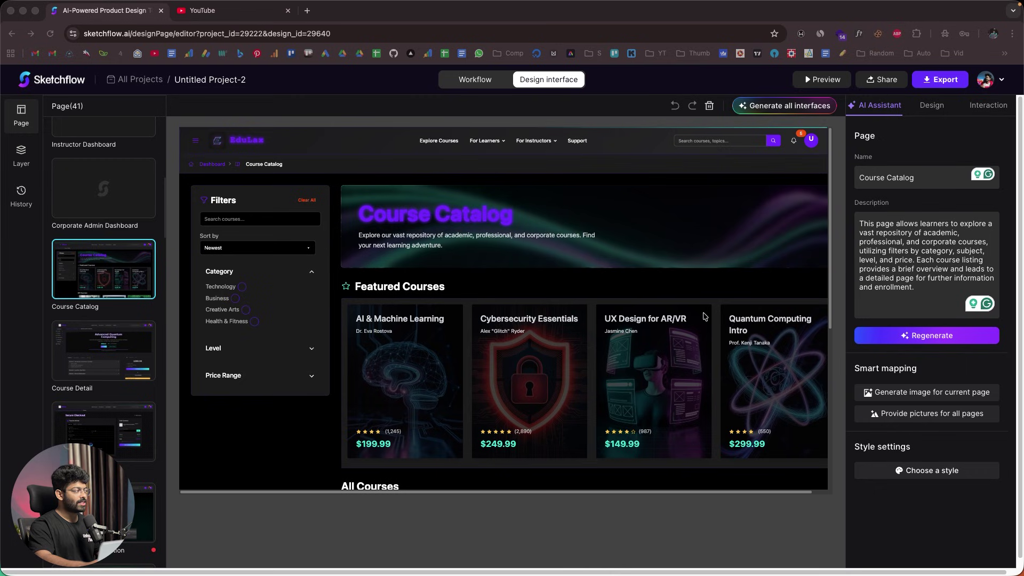
- Examine the generated images in the Course Catalog banner and course cards, and compare them with the Course Detail page
{"action": "scroll", "coordinate": [670, 364], "scroll_direction": "right", "scroll_amount": 1}
{"action": "scroll", "coordinate": [678, 395], "scroll_direction": "down", "scroll_amount": 3}
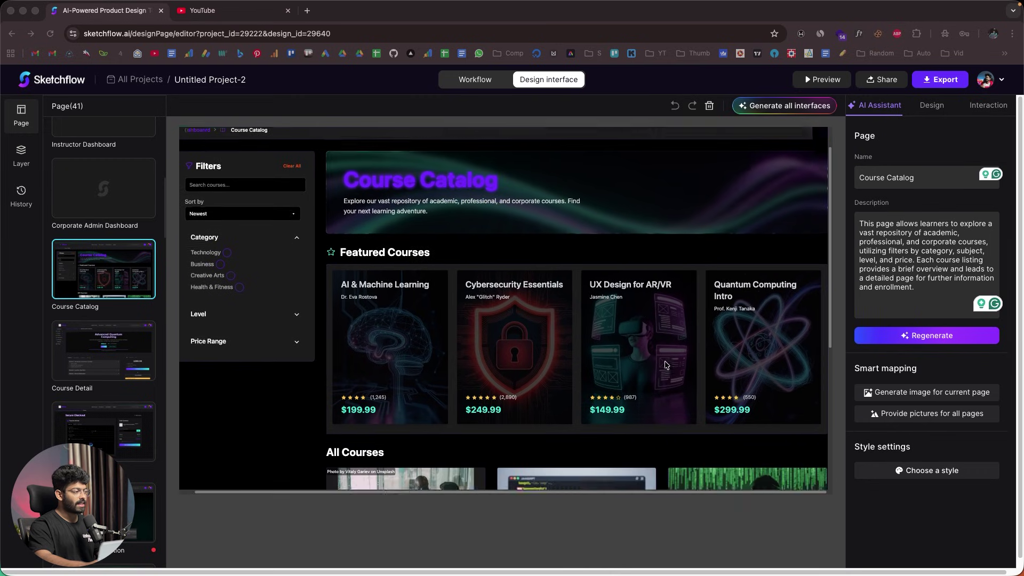
{"action": "scroll", "coordinate": [685, 425], "scroll_direction": "down", "scroll_amount": 10}
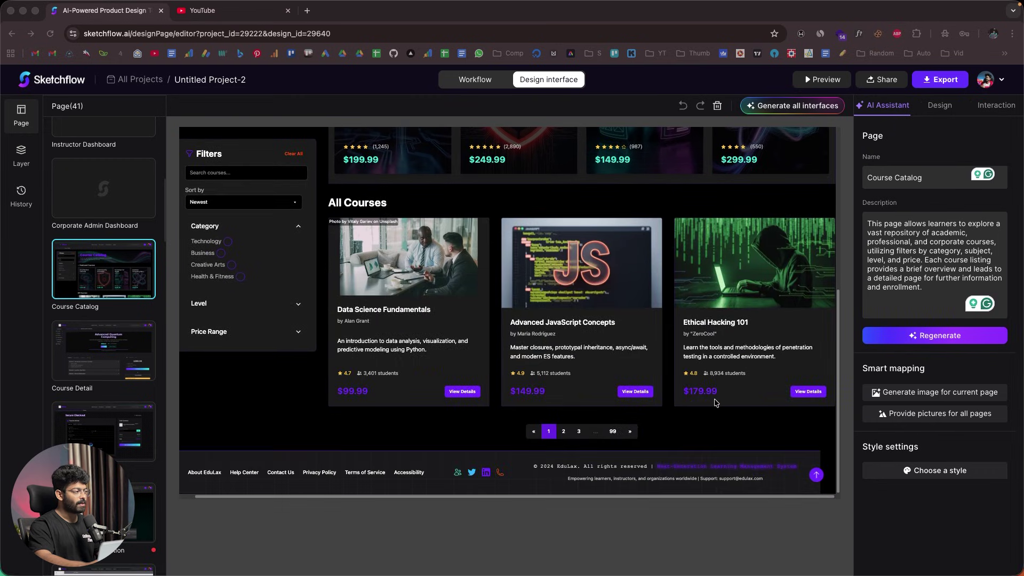
{"action": "scroll", "coordinate": [688, 409], "scroll_direction": "up", "scroll_amount": 8}
{"action": "scroll", "coordinate": [687, 409], "scroll_direction": "up", "scroll_amount": 3}
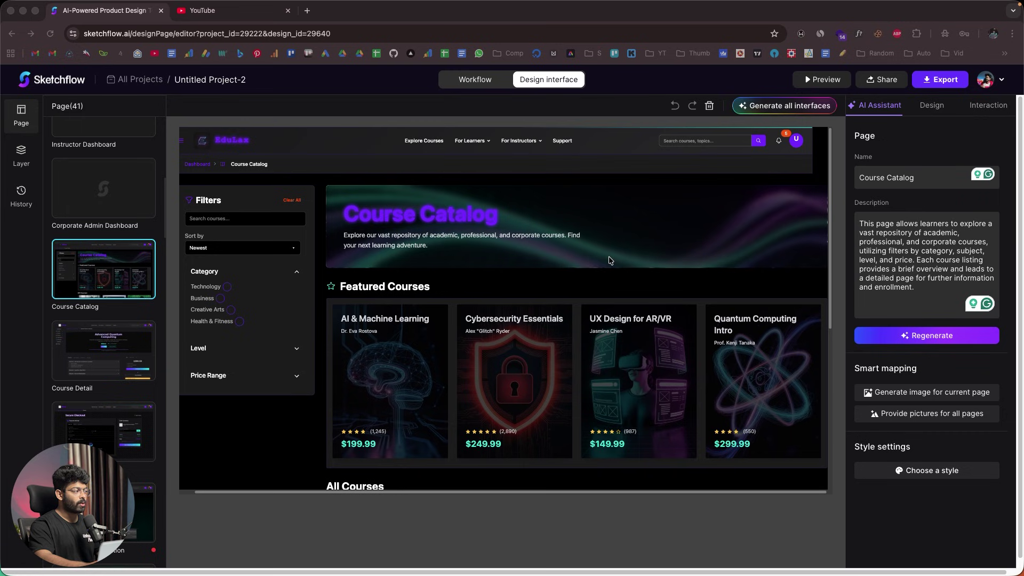
{"action": "scroll", "coordinate": [592, 268], "scroll_direction": "down", "scroll_amount": 1}
{"action": "scroll", "coordinate": [654, 301], "scroll_direction": "down", "scroll_amount": 5}
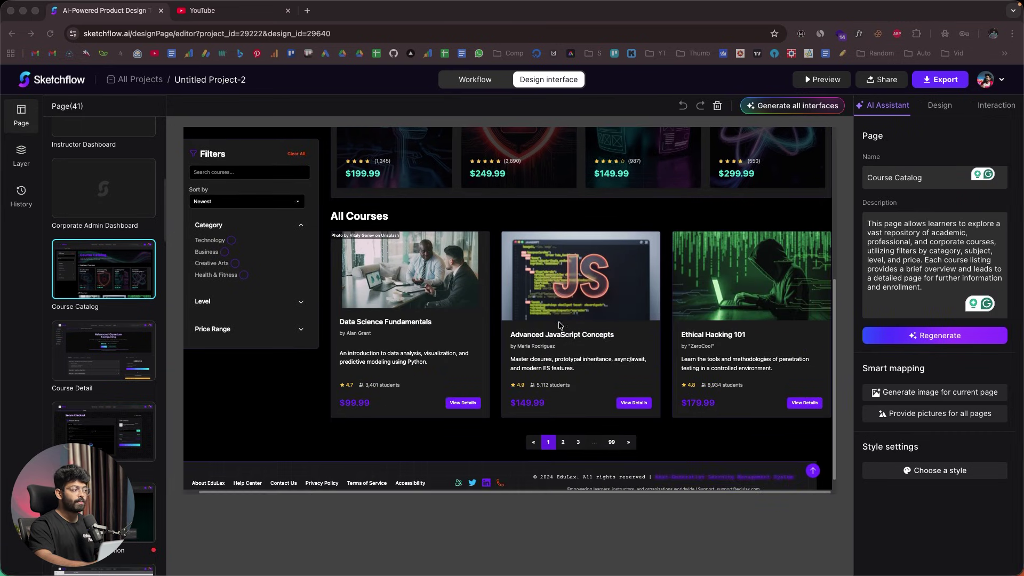
{"action": "scroll", "coordinate": [603, 330], "scroll_direction": "up", "scroll_amount": 1}
{"action": "scroll", "coordinate": [617, 366], "scroll_direction": "up", "scroll_amount": 5}
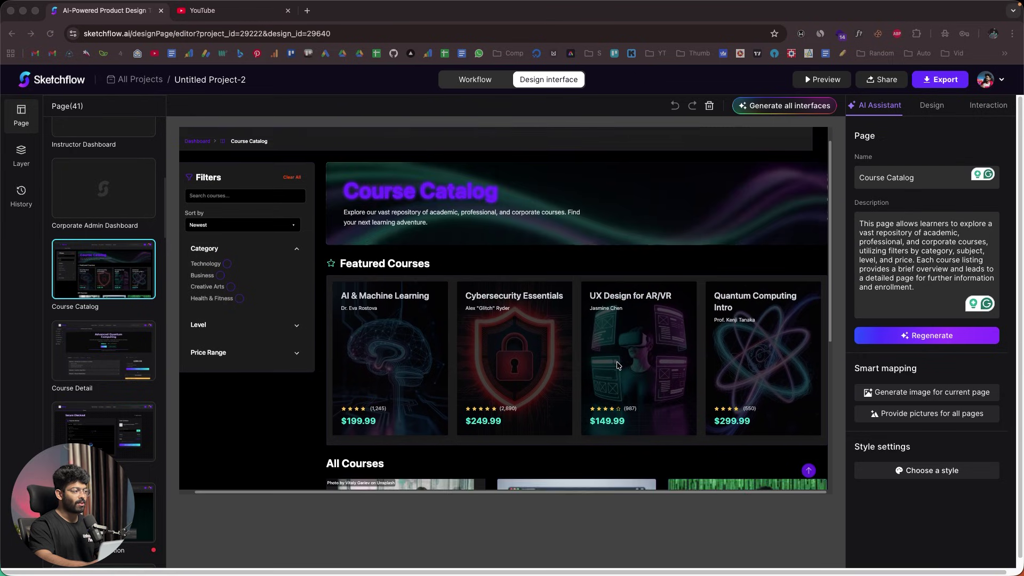
{"action": "scroll", "coordinate": [617, 365], "scroll_direction": "down", "scroll_amount": 3}
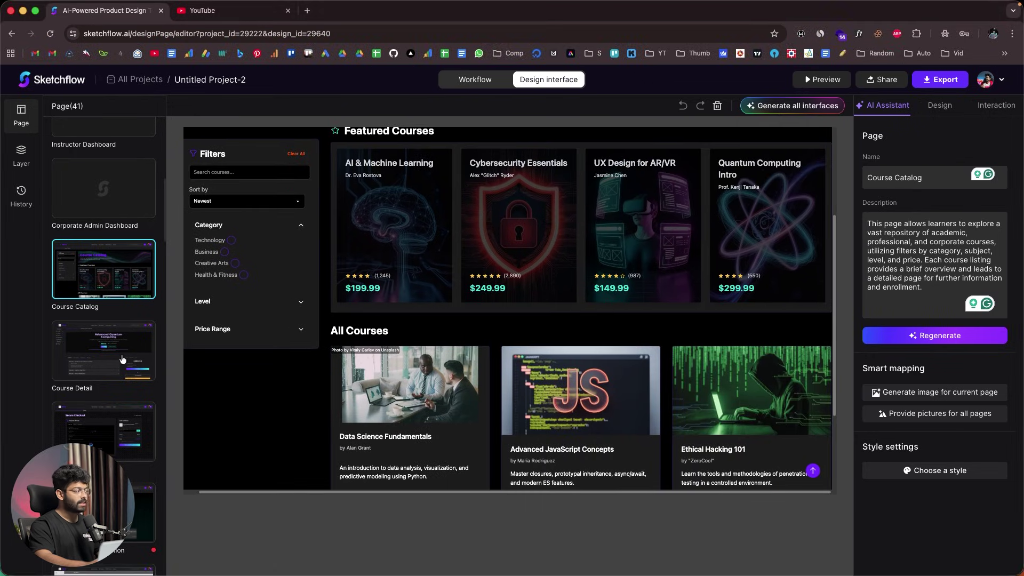
{"action": "left_click", "coordinate": [122, 360]}
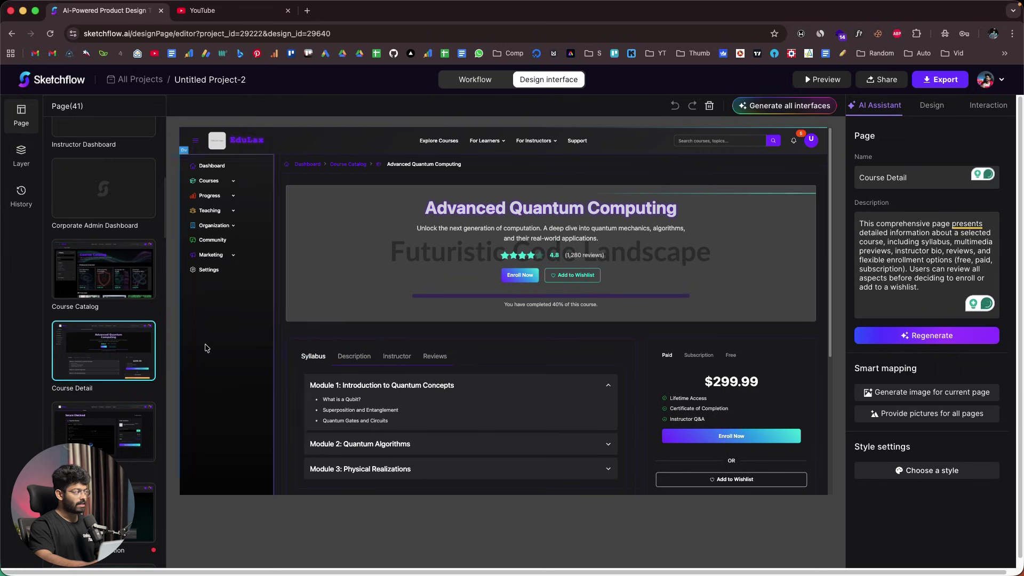
{"action": "key", "text": "Up"}
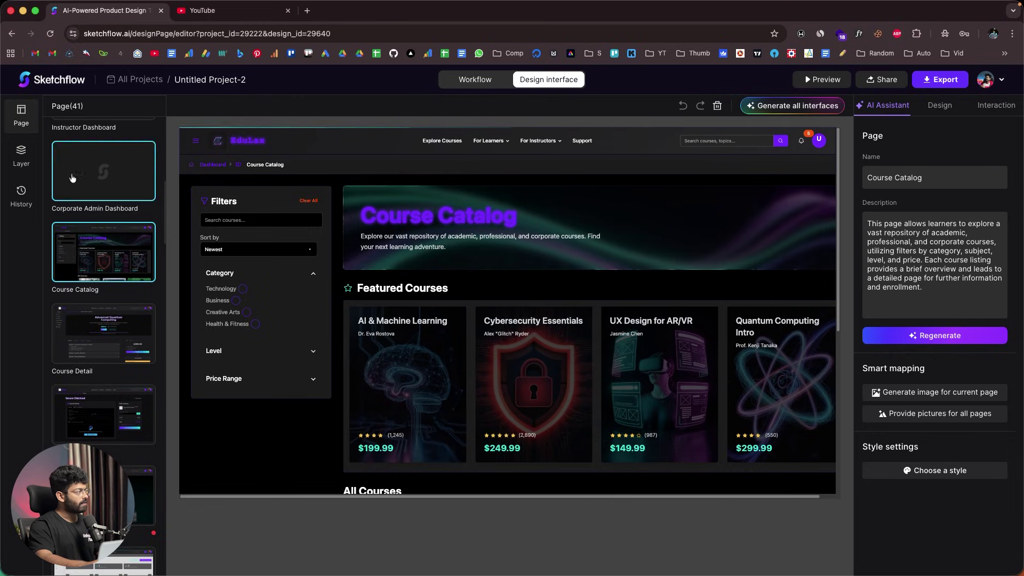
- Show the page's layers, expand Body, and select the Course Catalog heading to access its AI description
{"action": "left_click", "coordinate": [21, 158]}
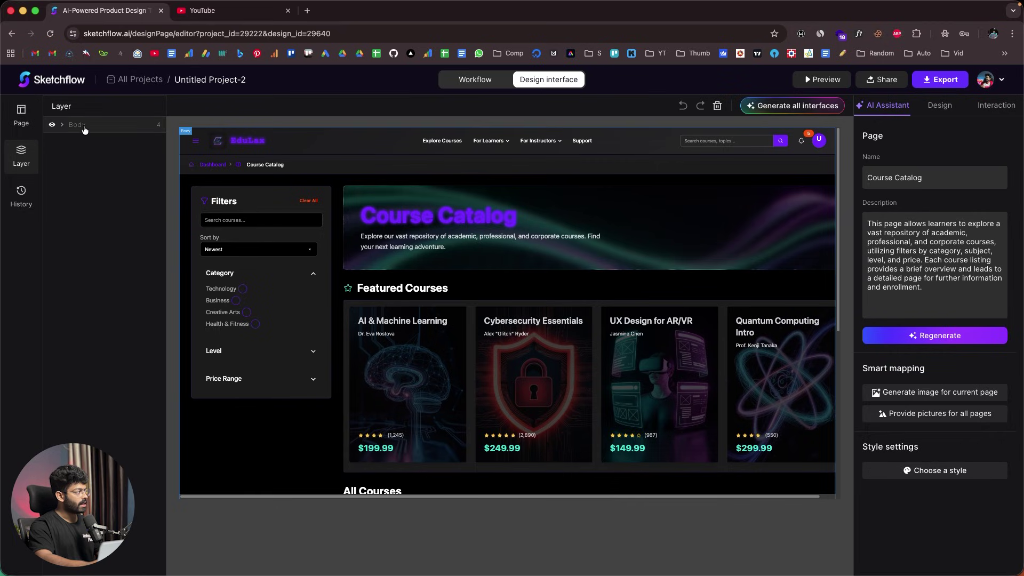
{"action": "left_click", "coordinate": [62, 125]}
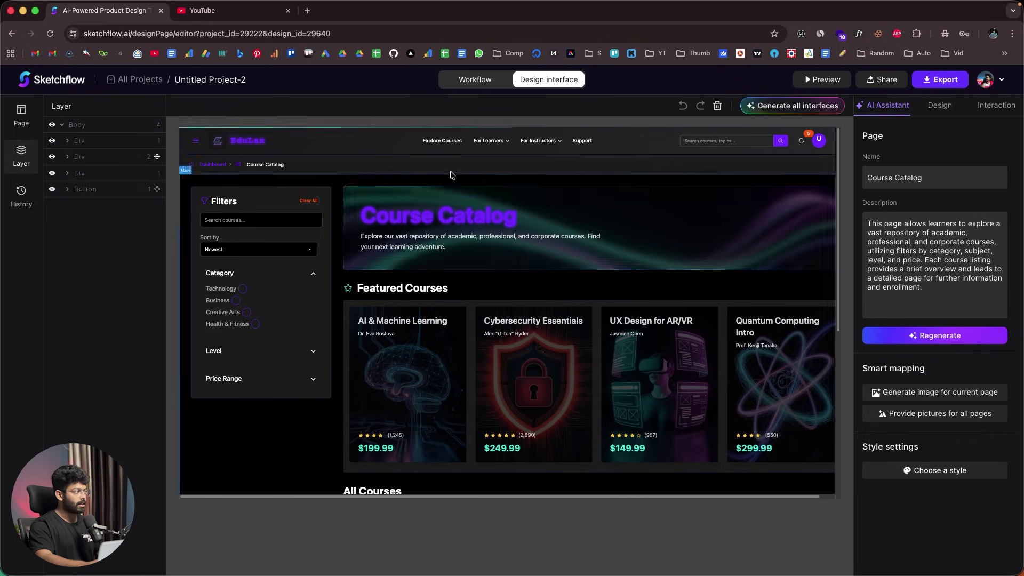
{"action": "left_click", "coordinate": [481, 225]}
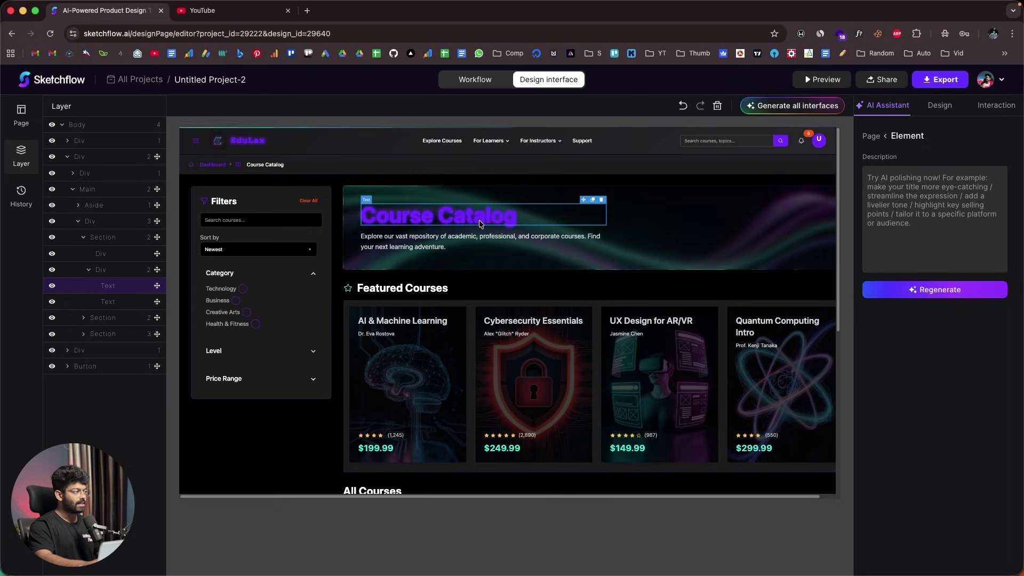
{"action": "left_click", "coordinate": [964, 186]}
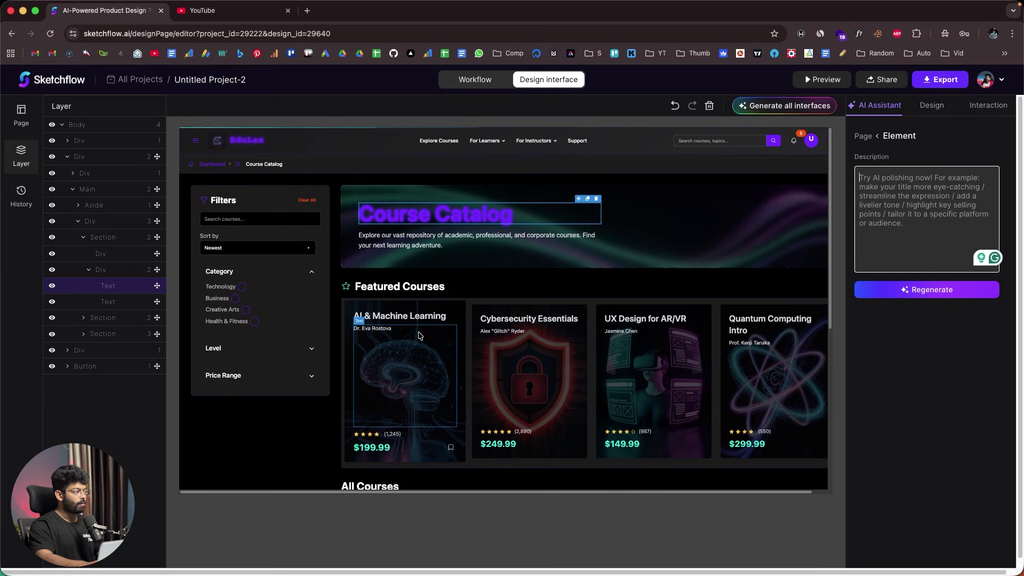
- Inspect the Featured Courses card container and the All Courses heading as individually editable elements
{"action": "left_click", "coordinate": [477, 306]}
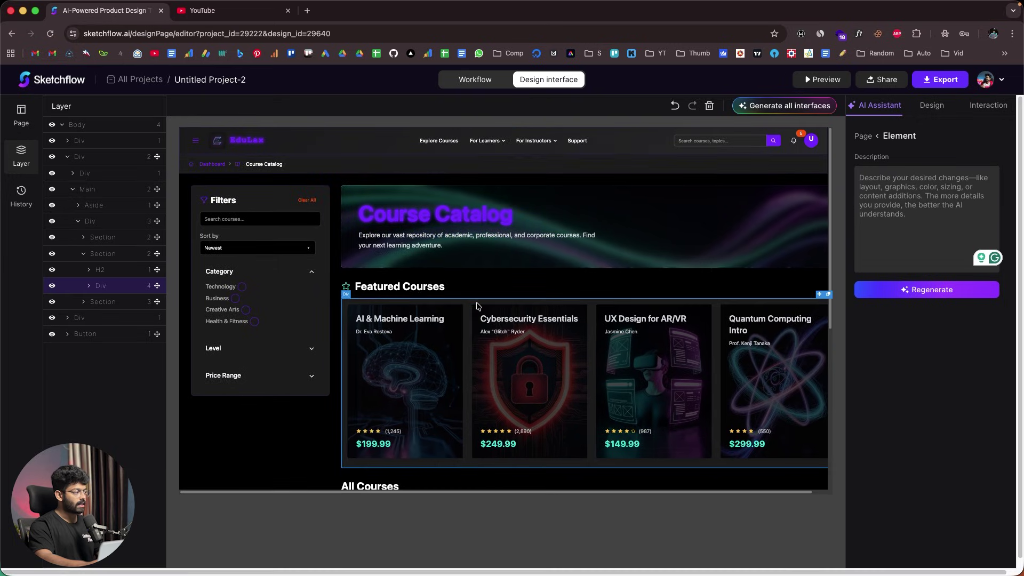
{"action": "scroll", "coordinate": [478, 305], "scroll_direction": "down", "scroll_amount": 3}
{"action": "left_click", "coordinate": [395, 368]}
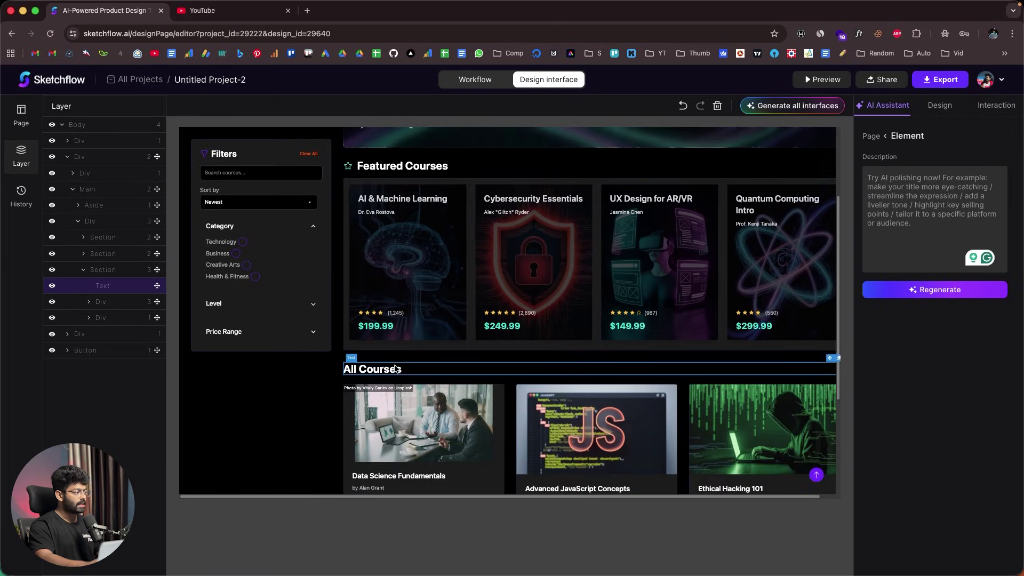
{"action": "scroll", "coordinate": [396, 368], "scroll_direction": "down", "scroll_amount": 3}
{"action": "scroll", "coordinate": [524, 337], "scroll_direction": "up", "scroll_amount": 8}
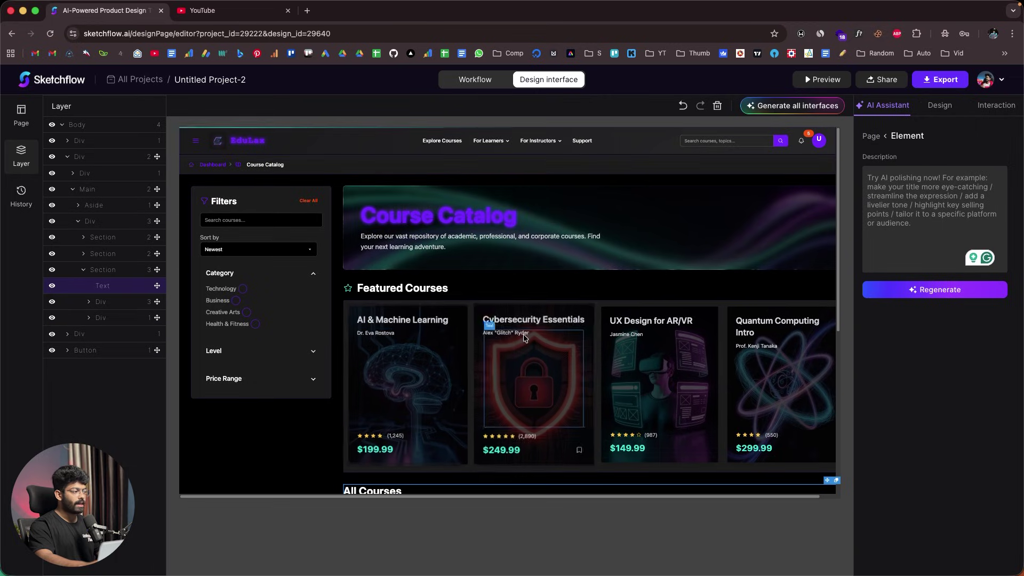
{"action": "scroll", "coordinate": [525, 337], "scroll_direction": "down", "scroll_amount": 2}
{"action": "scroll", "coordinate": [320, 320], "scroll_direction": "up", "scroll_amount": 2}
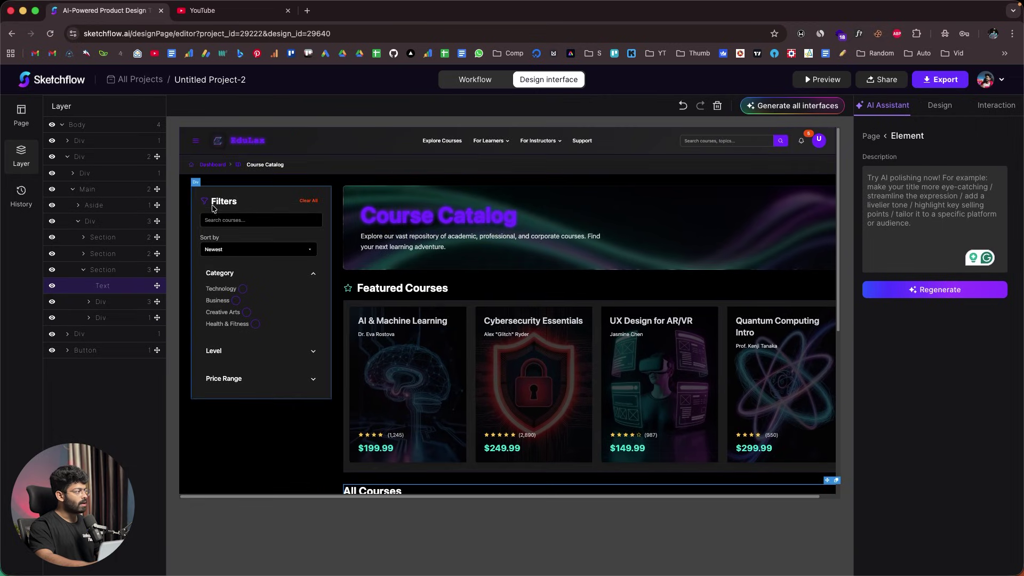
- Select the whole Filters panel and restyle it with a gray background through its AI description
{"action": "left_click", "coordinate": [216, 200]}
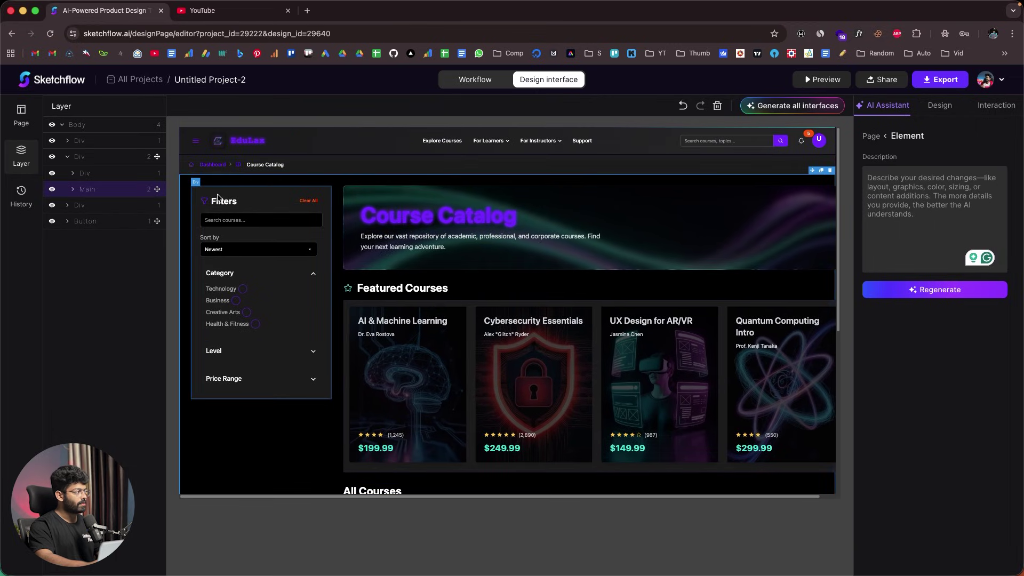
{"action": "left_click", "coordinate": [218, 197]}
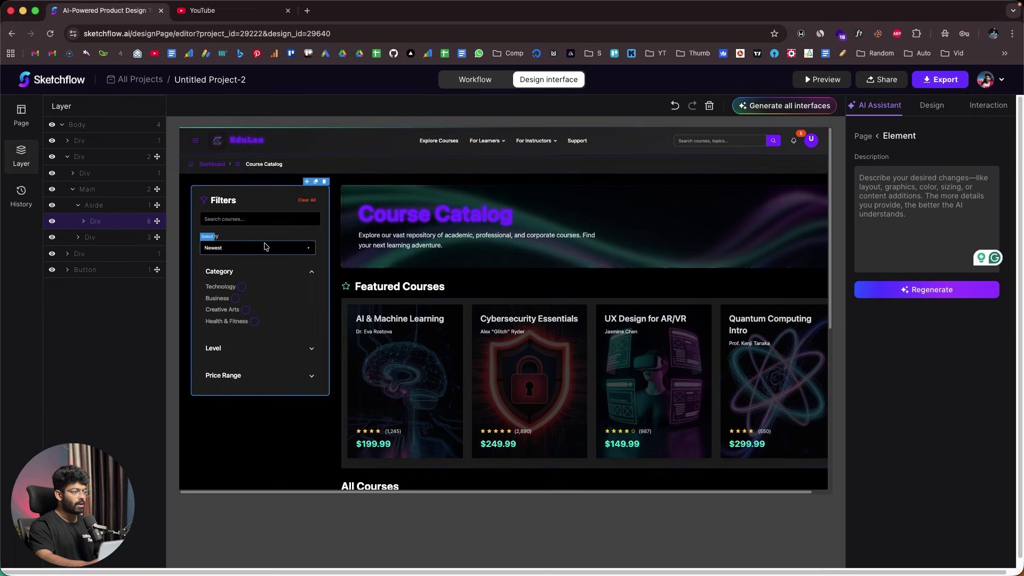
{"action": "left_click", "coordinate": [934, 196]}
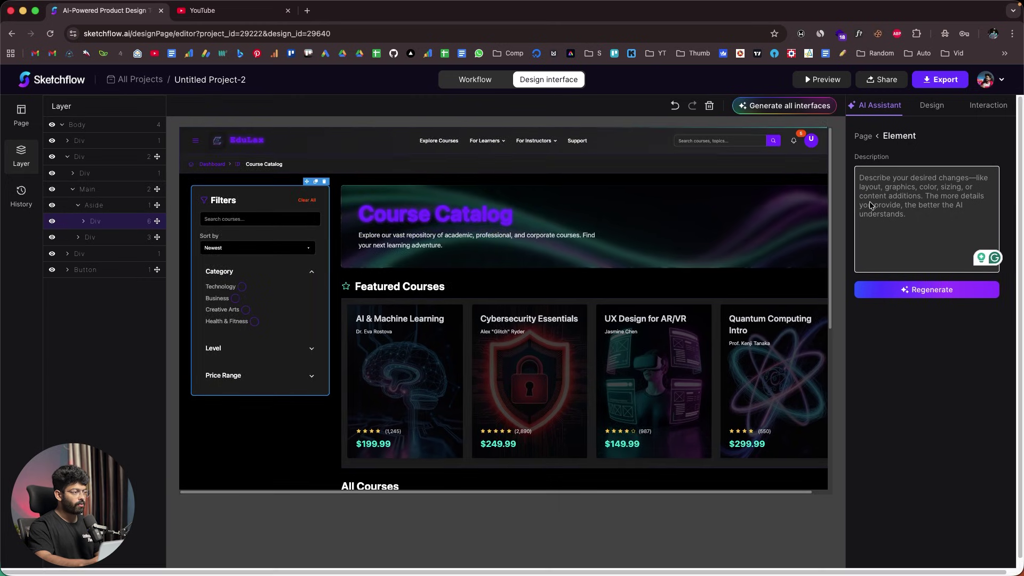
{"action": "left_click", "coordinate": [394, 556]}
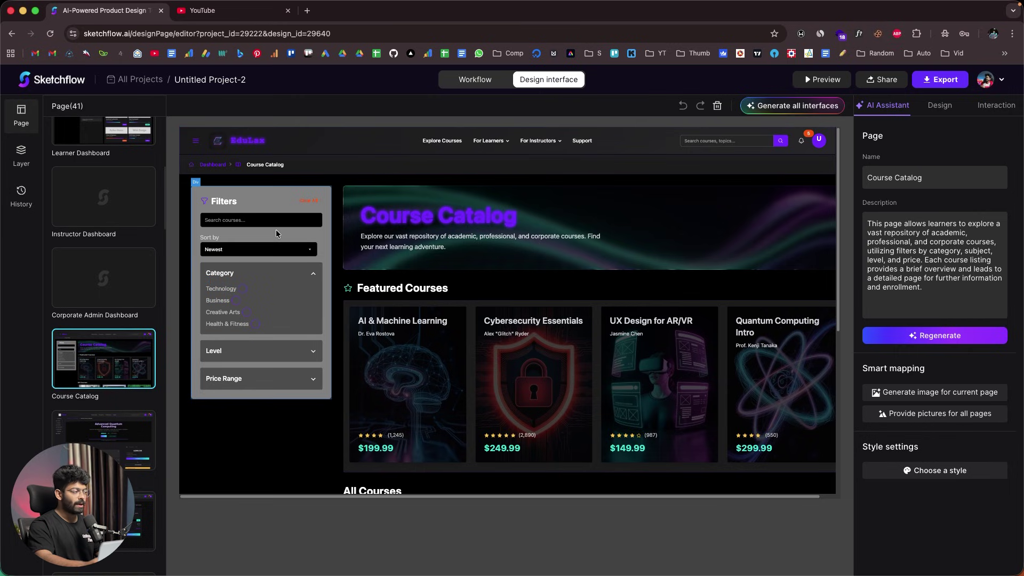
- Review the restyled Filters panel alongside the Featured Courses and All Courses sections
{"action": "scroll", "coordinate": [436, 255], "scroll_direction": "down", "scroll_amount": 2}
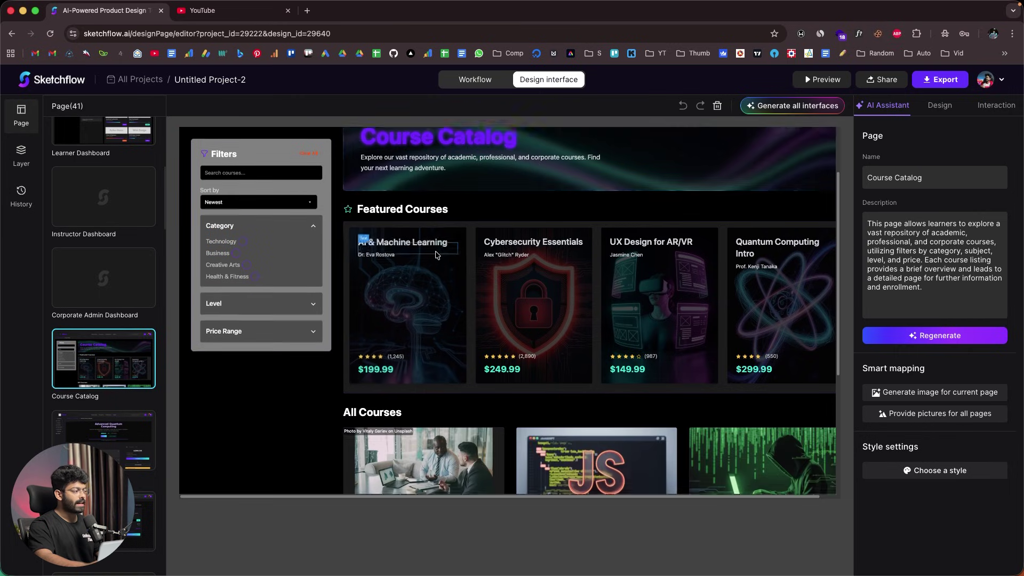
{"action": "scroll", "coordinate": [436, 255], "scroll_direction": "down", "scroll_amount": 2}
{"action": "scroll", "coordinate": [519, 334], "scroll_direction": "up", "scroll_amount": 1}
{"action": "scroll", "coordinate": [519, 334], "scroll_direction": "down", "scroll_amount": 4}
{"action": "scroll", "coordinate": [427, 320], "scroll_direction": "up", "scroll_amount": 4}
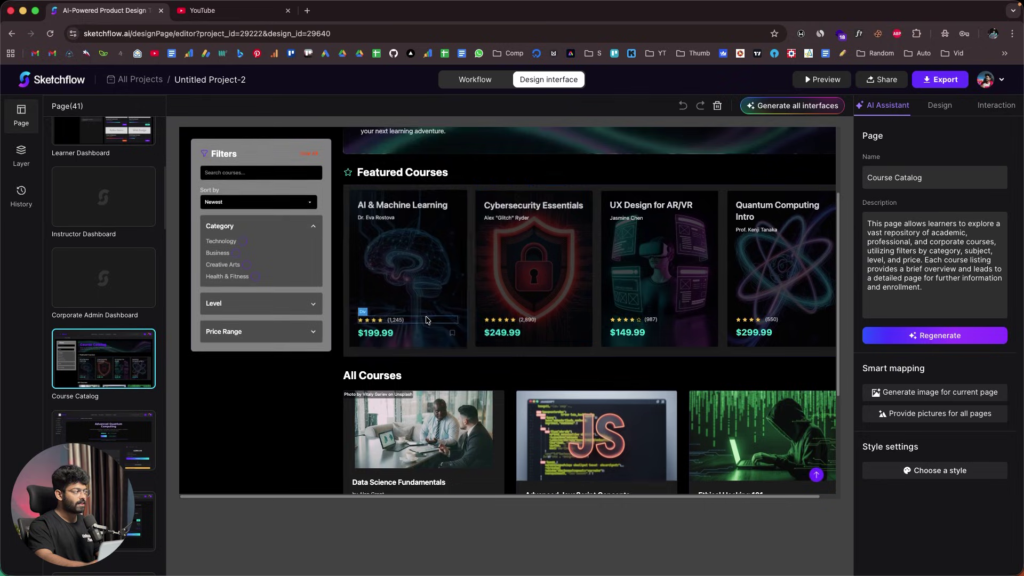
- Show the Course Catalog page's layers, expand Body and its first Div, and select the nested header Div
{"action": "scroll", "coordinate": [427, 320], "scroll_direction": "down", "scroll_amount": 3}
{"action": "left_click", "coordinate": [21, 155]}
{"action": "left_click", "coordinate": [62, 125]}
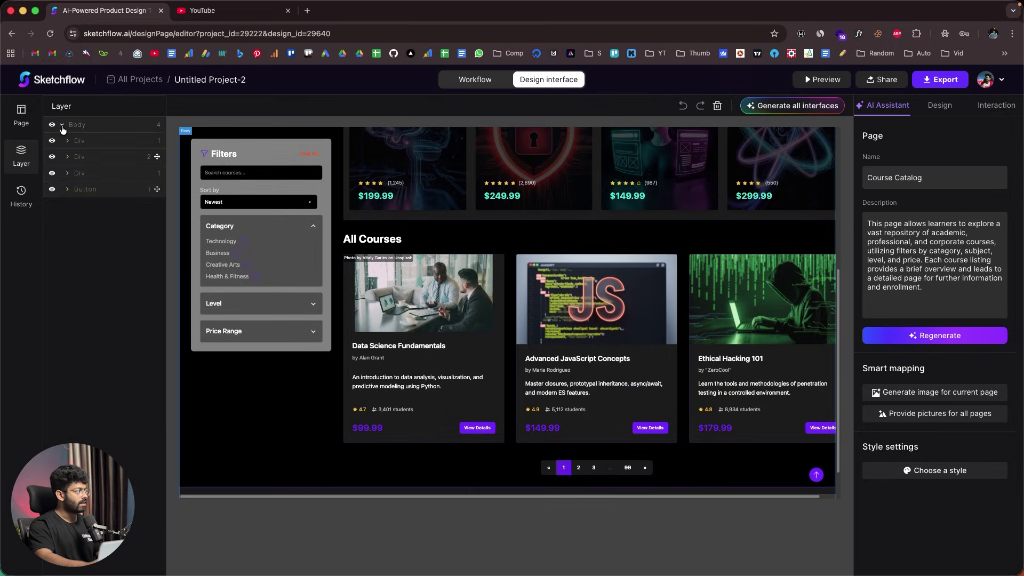
{"action": "left_click", "coordinate": [68, 141]}
{"action": "left_click", "coordinate": [99, 156]}
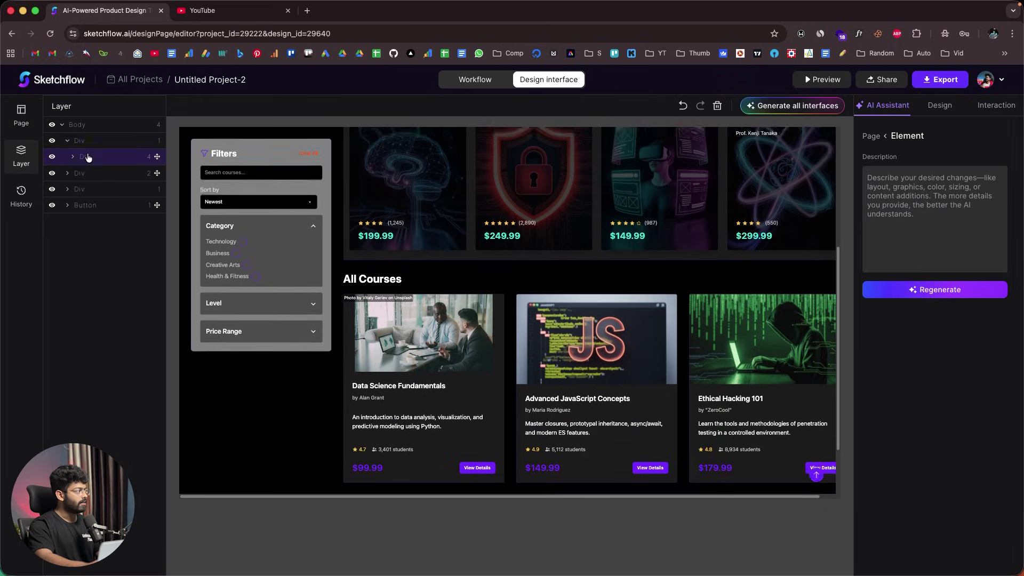
- Look over the Course Catalog page from header to All Courses, and inspect the nested element inside the Cybersecurity Essentials card
{"action": "scroll", "coordinate": [456, 399], "scroll_direction": "down", "scroll_amount": 3}
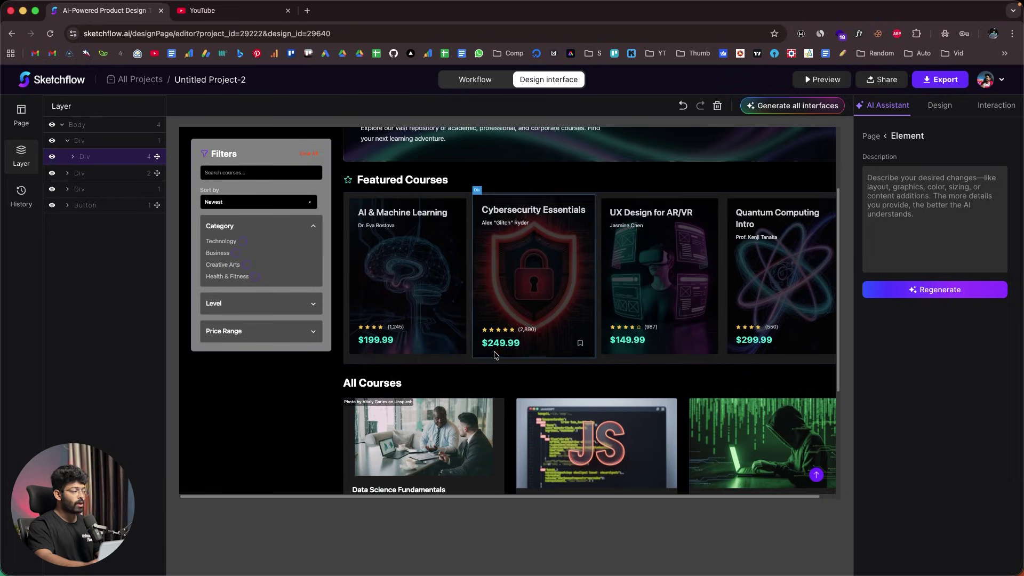
{"action": "scroll", "coordinate": [495, 354], "scroll_direction": "up", "scroll_amount": 3}
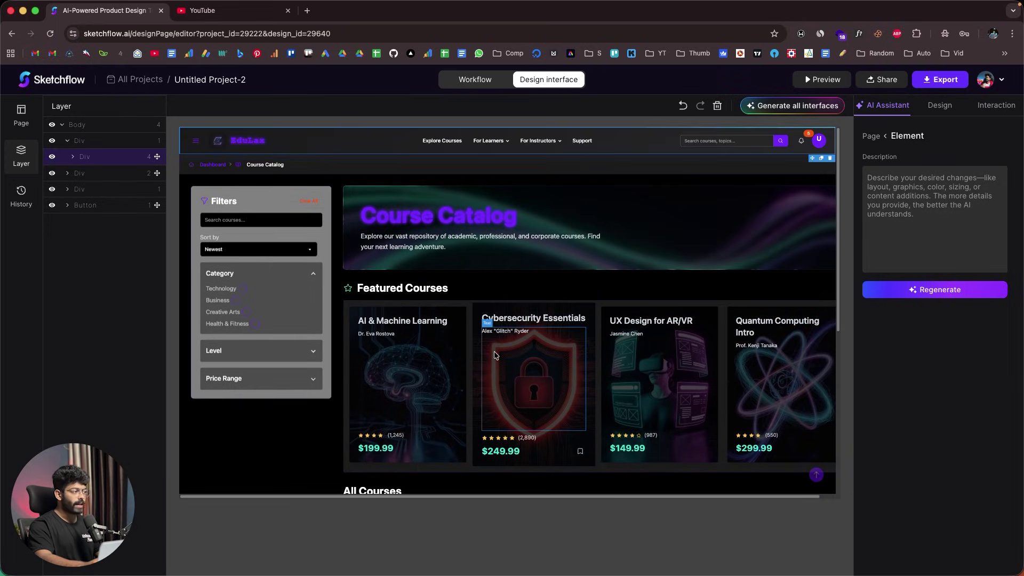
{"action": "scroll", "coordinate": [484, 357], "scroll_direction": "down", "scroll_amount": 8}
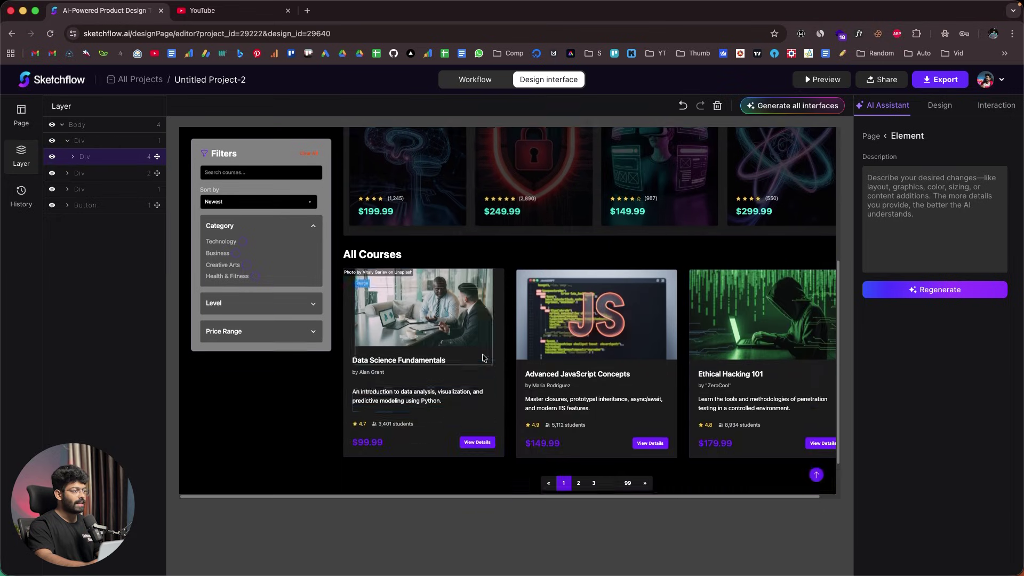
{"action": "scroll", "coordinate": [512, 320], "scroll_direction": "up", "scroll_amount": 8}
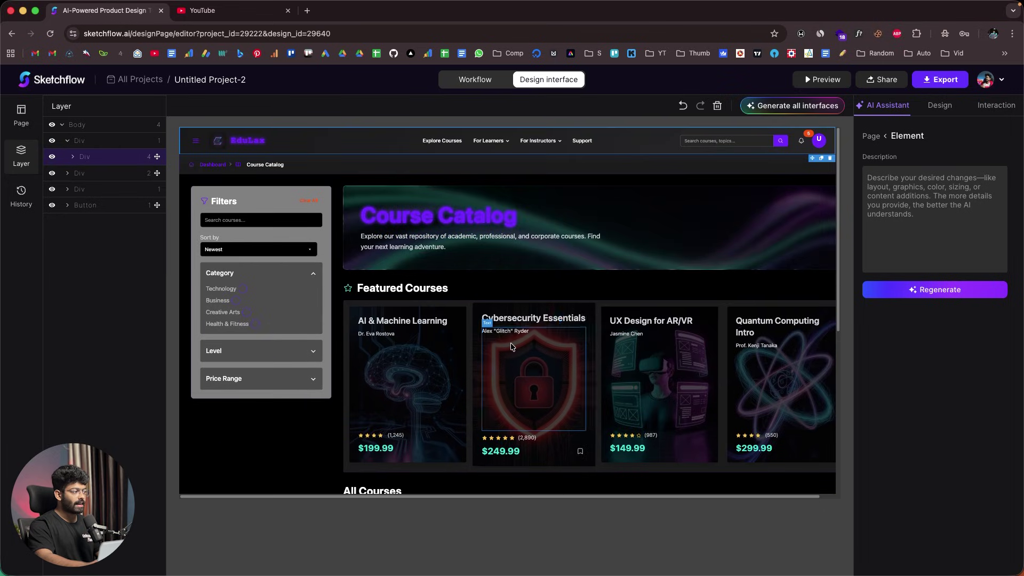
{"action": "left_click", "coordinate": [534, 374]}
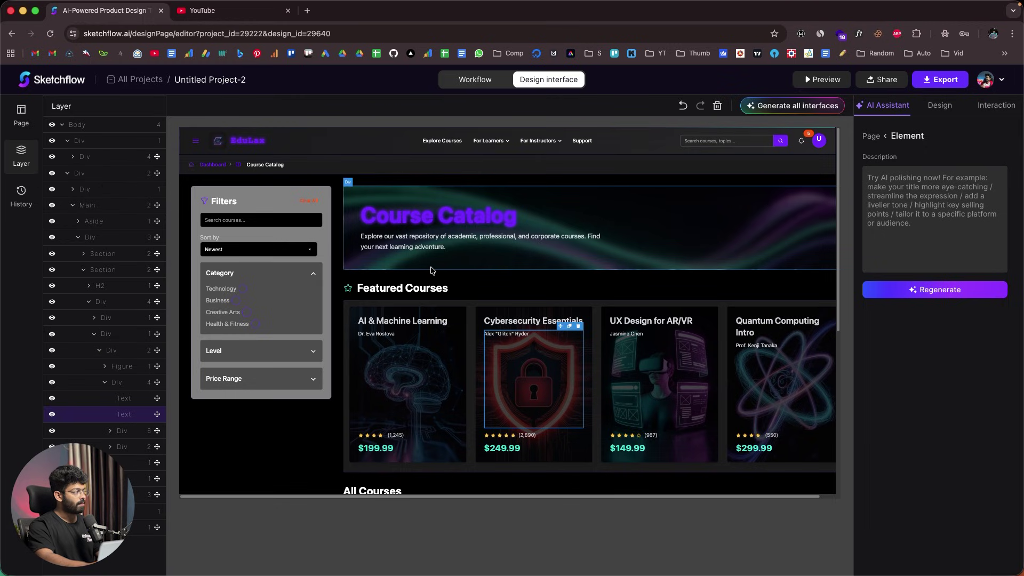
- Return to the page list and open the Course Lesson page
{"action": "scroll", "coordinate": [507, 266], "scroll_direction": "down", "scroll_amount": 3}
{"action": "left_click", "coordinate": [21, 113]}
{"action": "scroll", "coordinate": [107, 240], "scroll_direction": "down", "scroll_amount": 8}
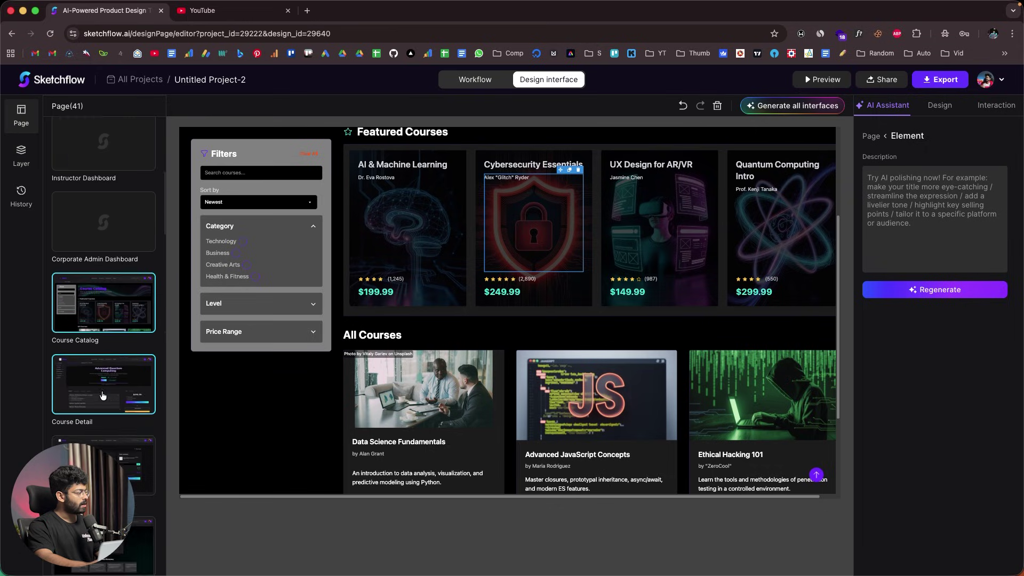
{"action": "left_click", "coordinate": [119, 326]}
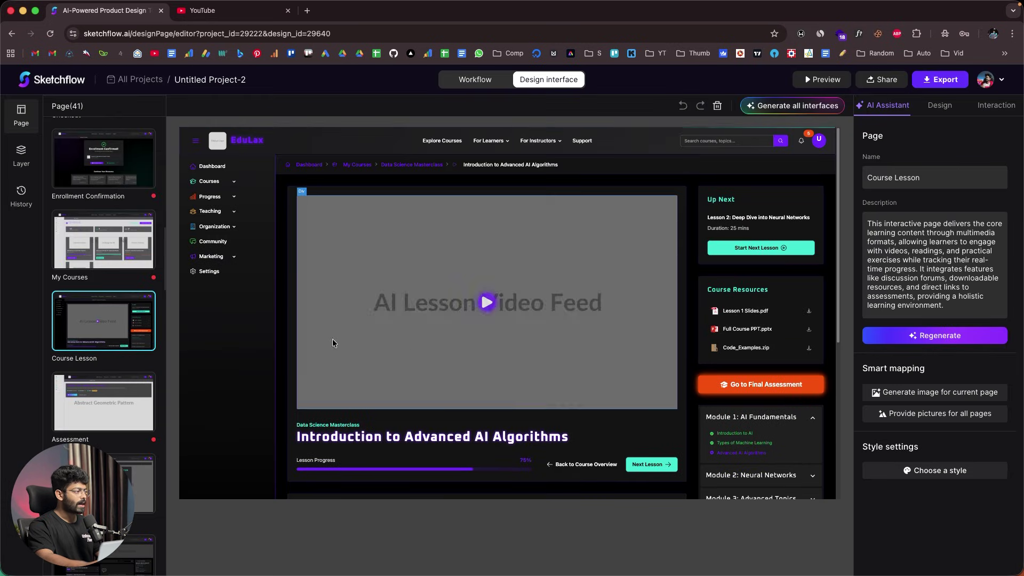
- Review the Course Lesson page, including the video area, lesson details, Course Resources, modules and Knowledge Check
{"action": "scroll", "coordinate": [503, 341], "scroll_direction": "down", "scroll_amount": 3}
{"action": "scroll", "coordinate": [503, 299], "scroll_direction": "up", "scroll_amount": 2}
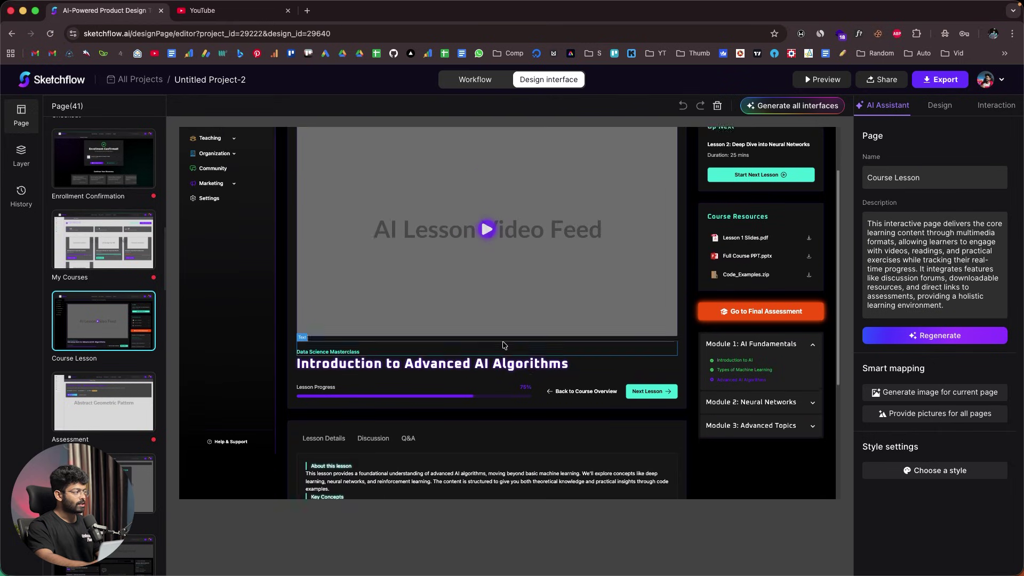
{"action": "scroll", "coordinate": [503, 240], "scroll_direction": "down", "scroll_amount": 1}
{"action": "scroll", "coordinate": [509, 285], "scroll_direction": "down", "scroll_amount": 3}
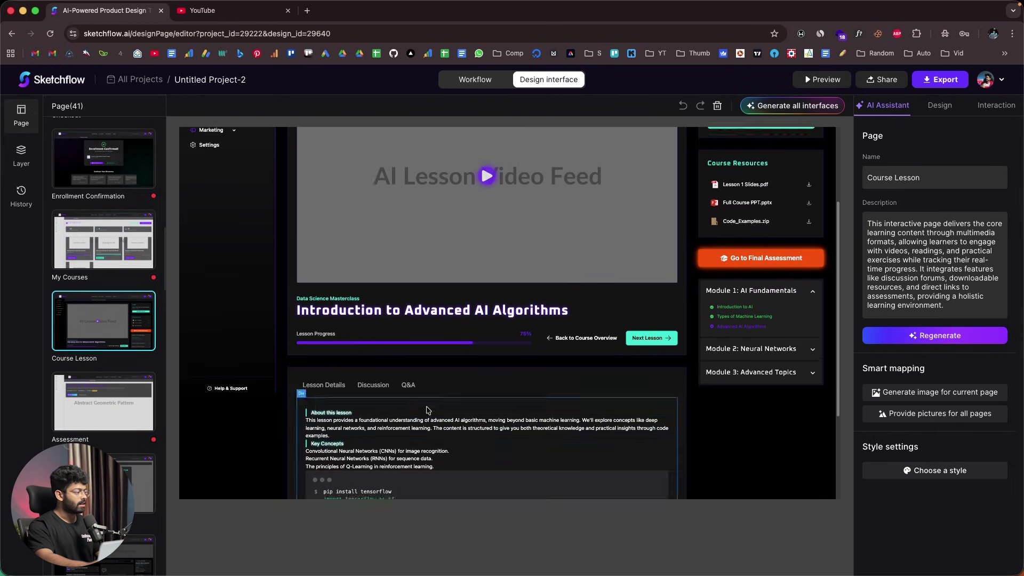
{"action": "scroll", "coordinate": [448, 373], "scroll_direction": "down", "scroll_amount": 1}
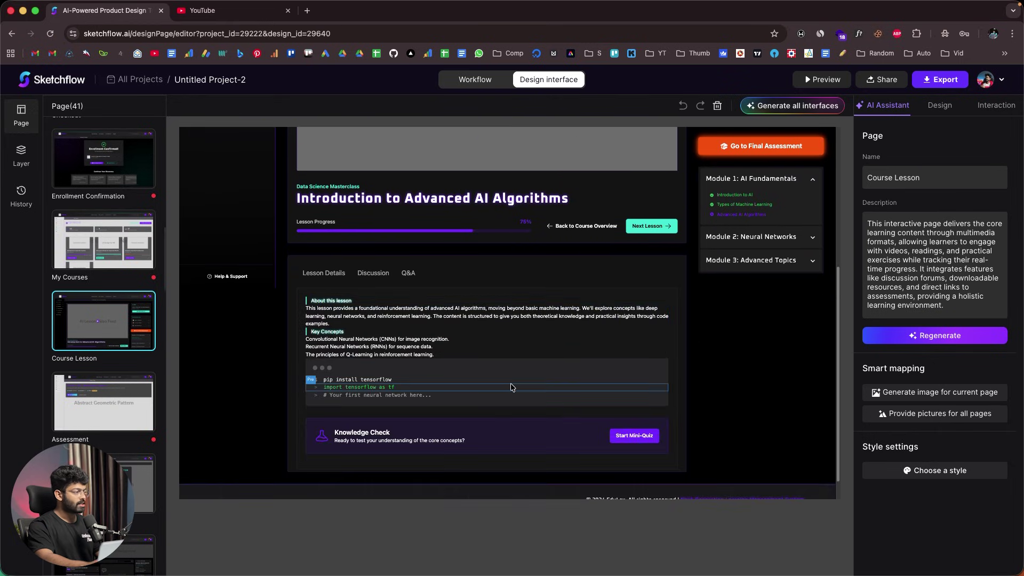
{"action": "scroll", "coordinate": [710, 261], "scroll_direction": "up", "scroll_amount": 5}
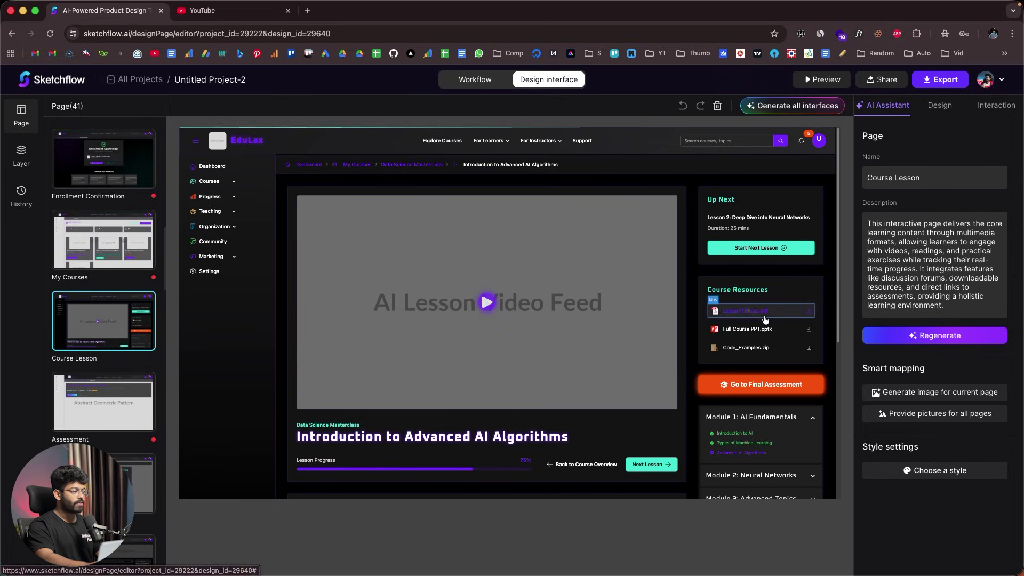
{"action": "scroll", "coordinate": [763, 320], "scroll_direction": "down", "scroll_amount": 4}
{"action": "scroll", "coordinate": [643, 398], "scroll_direction": "up", "scroll_amount": 4}
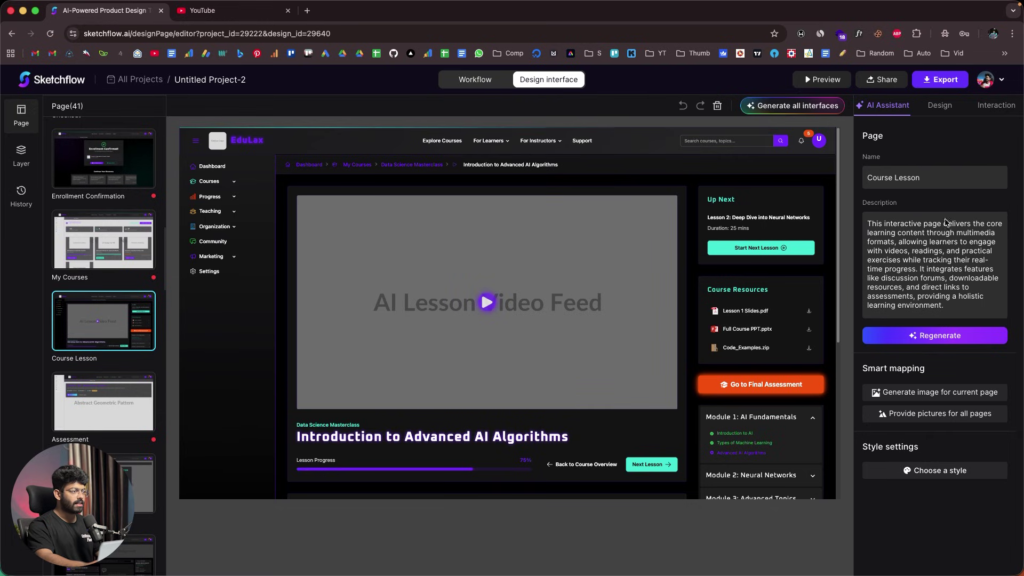
- Examine the Course Lesson page's AI description and the available style presets, then leave the style chooser without applying anything
{"action": "left_click", "coordinate": [928, 260]}
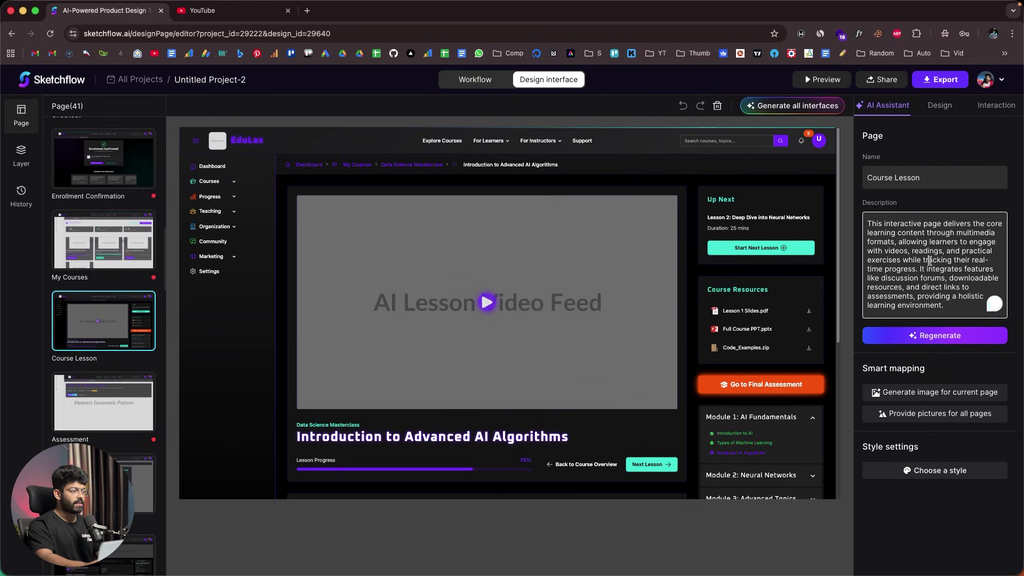
{"action": "left_click", "coordinate": [714, 409]}
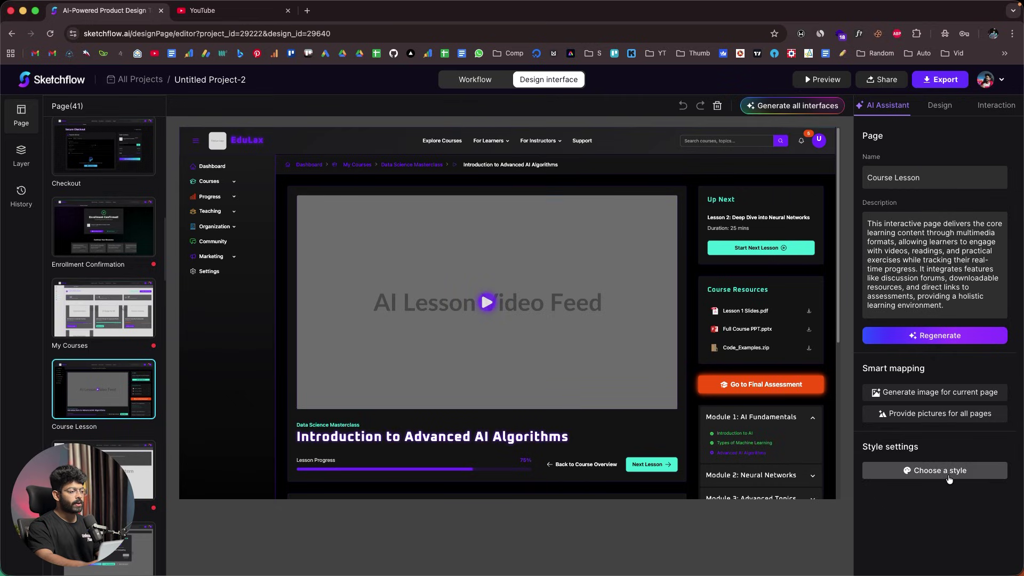
{"action": "left_click", "coordinate": [928, 470]}
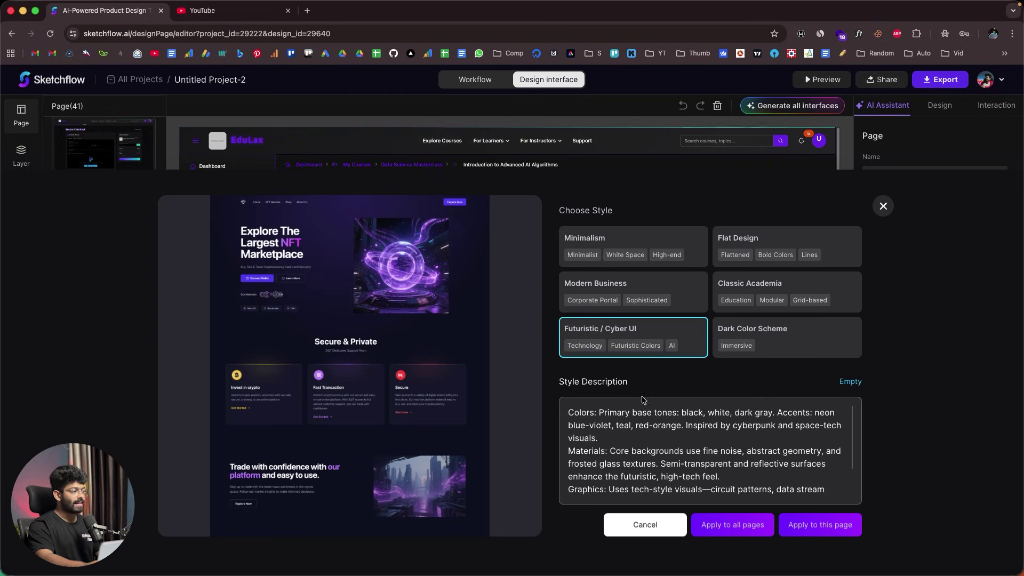
{"action": "left_click", "coordinate": [667, 303]}
{"action": "left_click", "coordinate": [677, 334]}
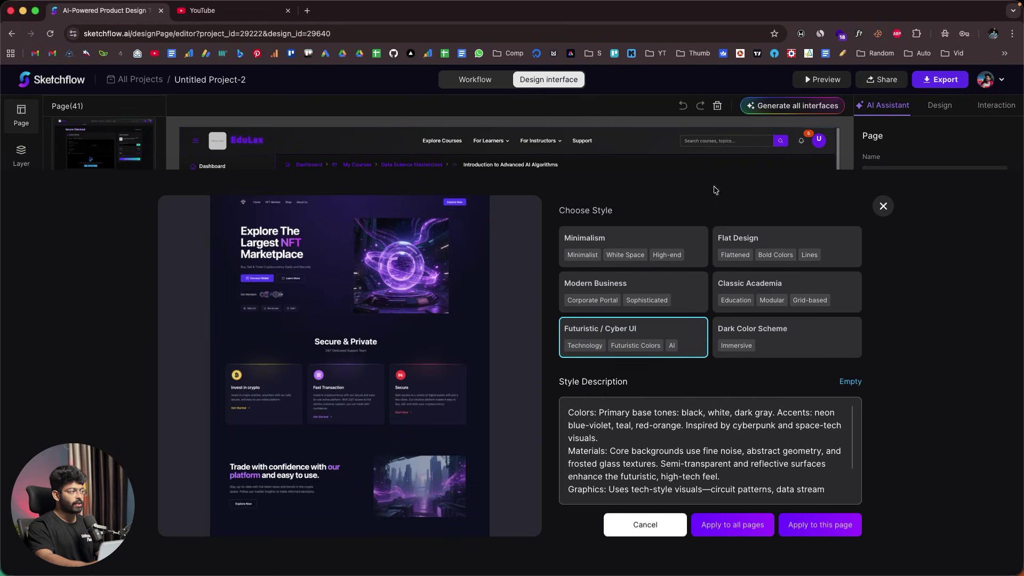
{"action": "left_click", "coordinate": [724, 113]}
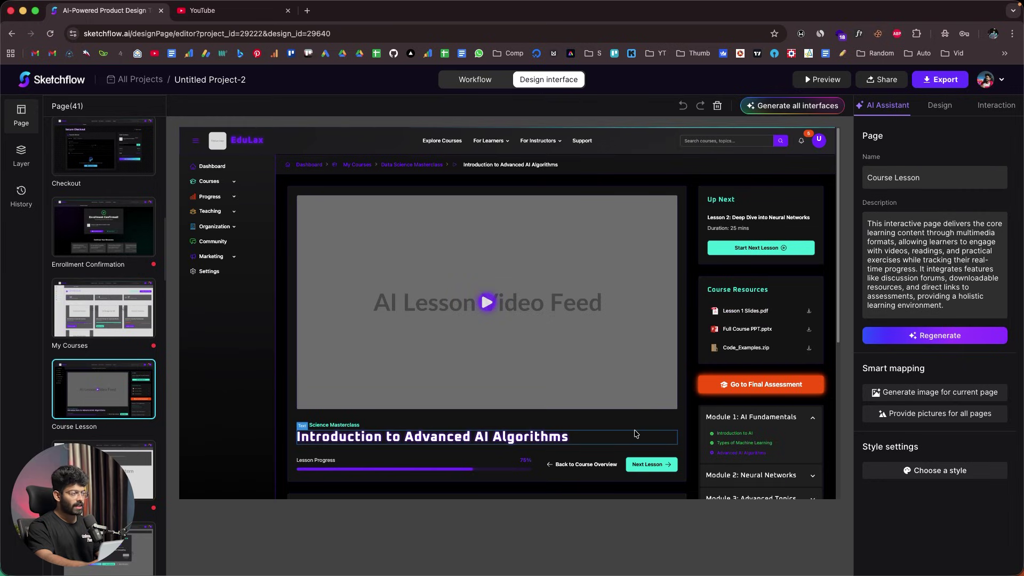
- Switch from AI editing to manual design properties and select the Start Next Lesson button in the Up Next card
{"action": "left_click", "coordinate": [940, 106]}
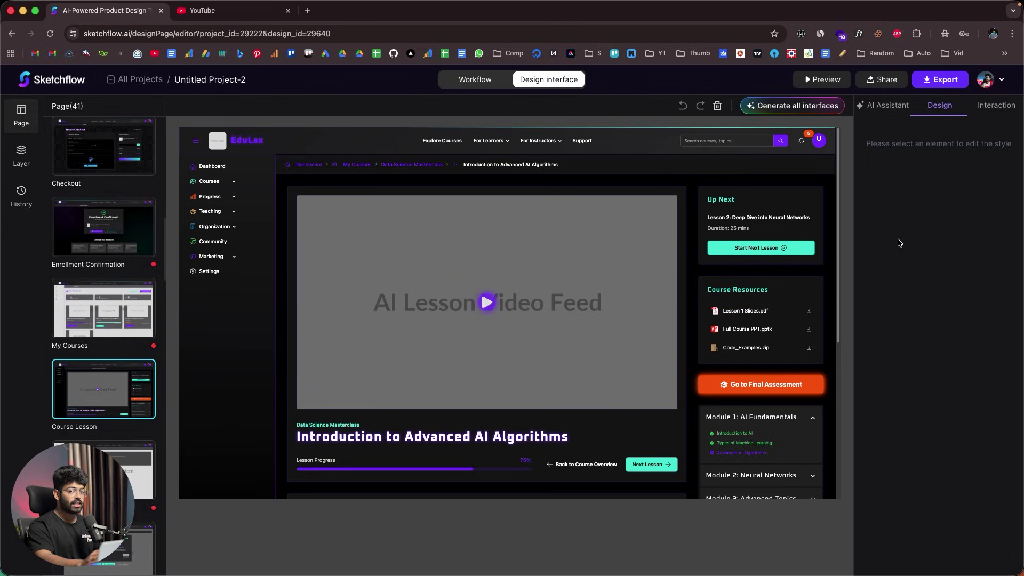
{"action": "left_click", "coordinate": [888, 106]}
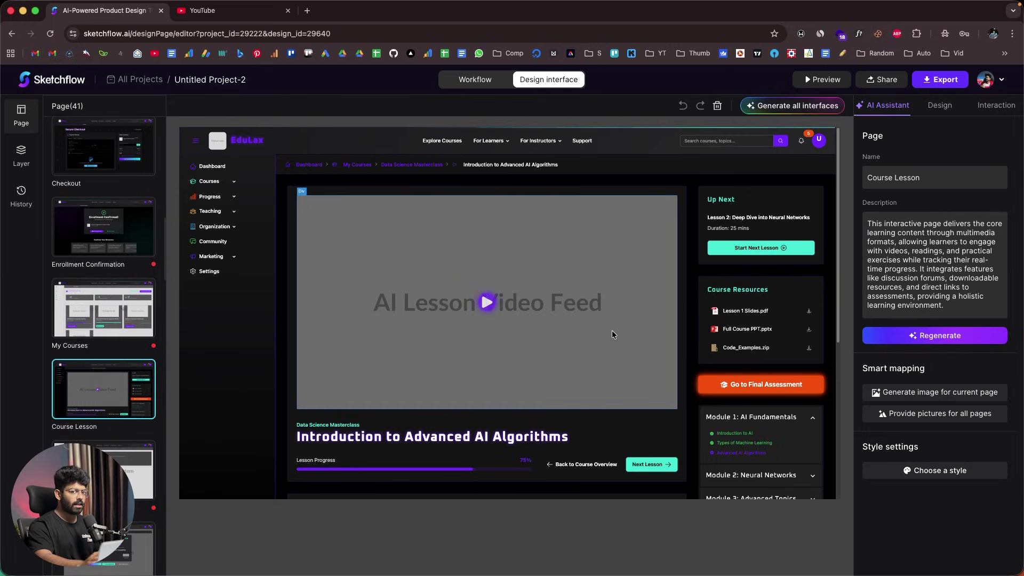
{"action": "left_click", "coordinate": [937, 109]}
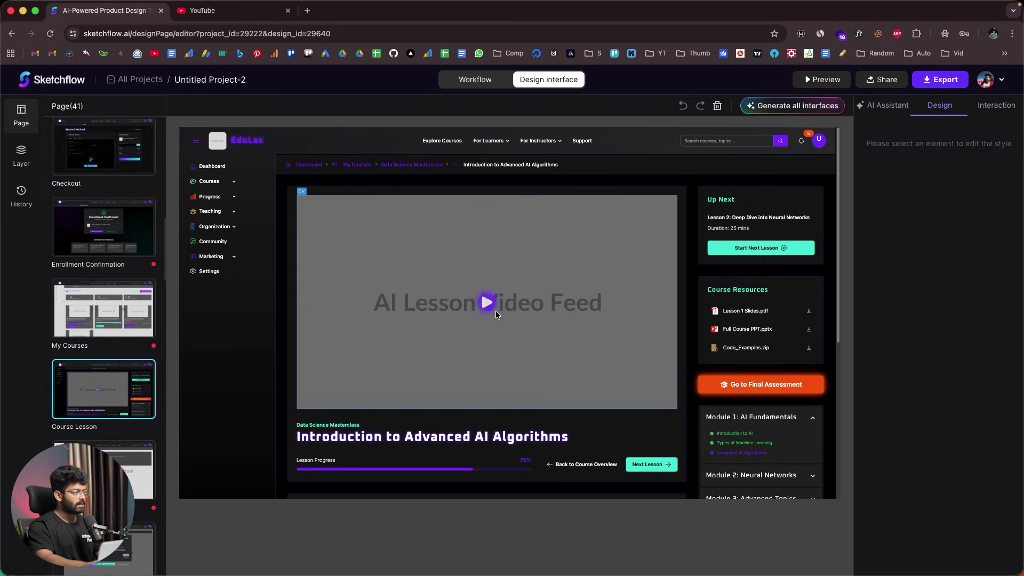
{"action": "left_click", "coordinate": [733, 251]}
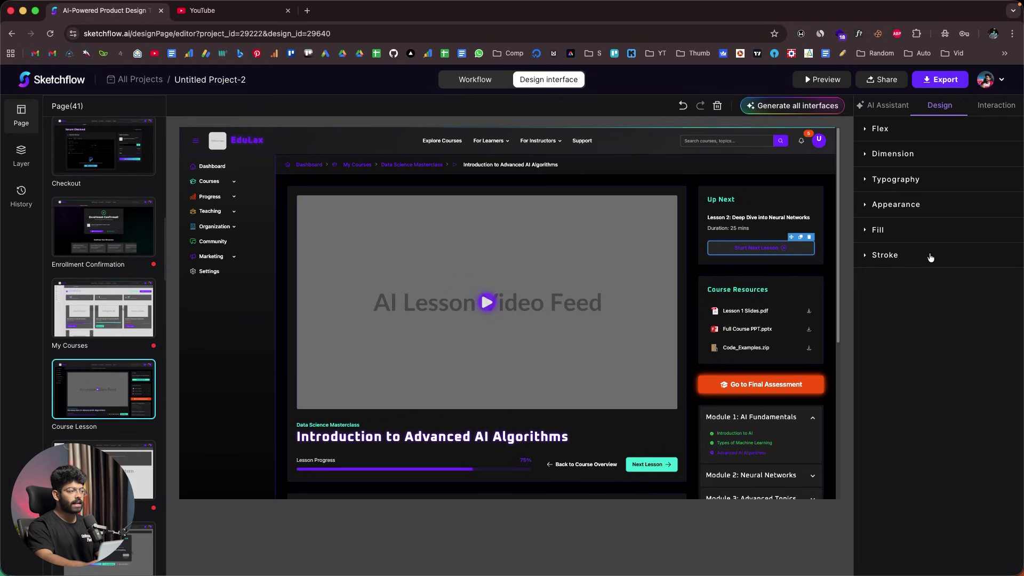
- Examine the Start Next Lesson button's Flex and Dimension settings, collapsing each group again
{"action": "left_click", "coordinate": [870, 128]}
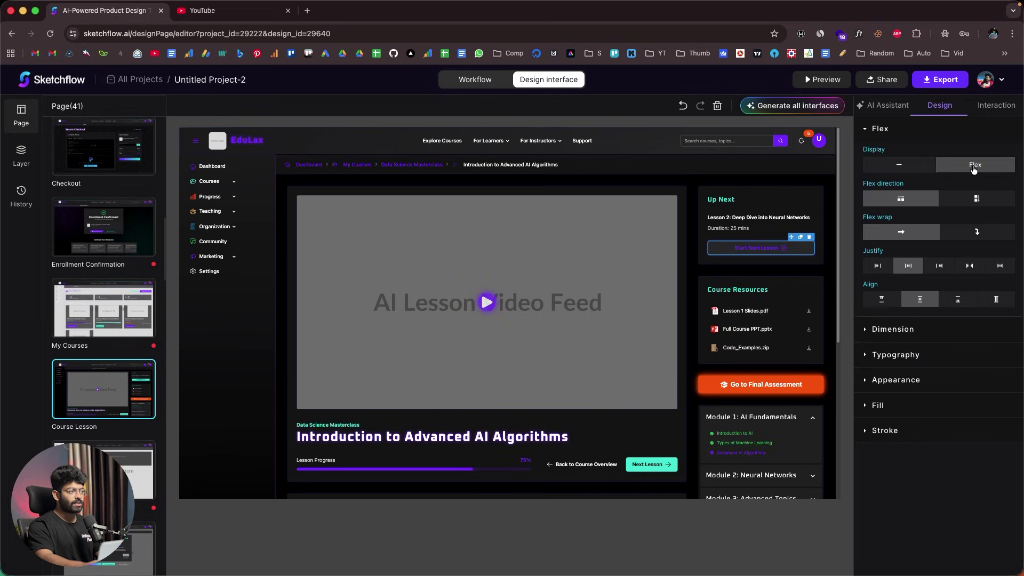
{"action": "left_click", "coordinate": [879, 129]}
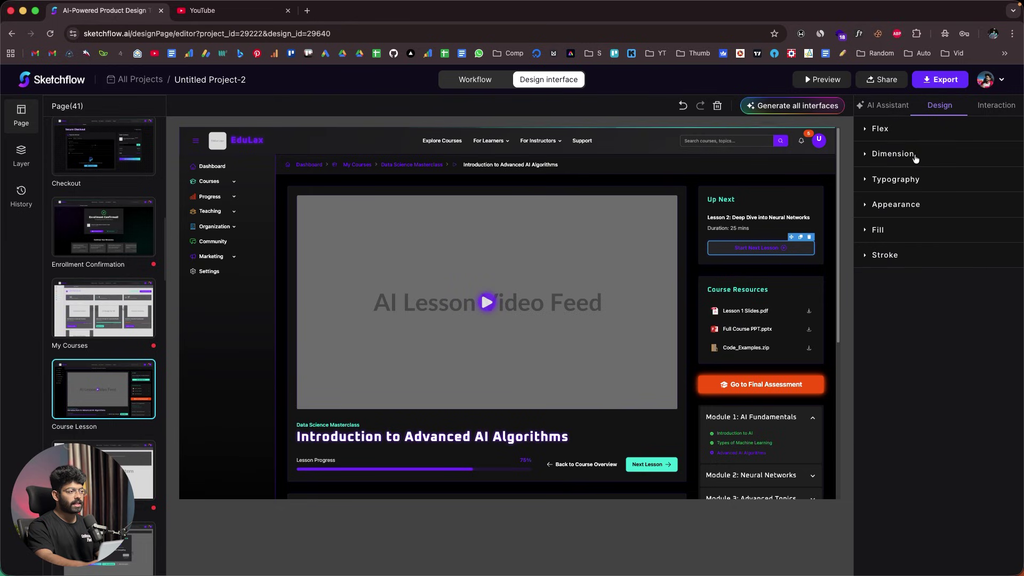
{"action": "left_click", "coordinate": [887, 154]}
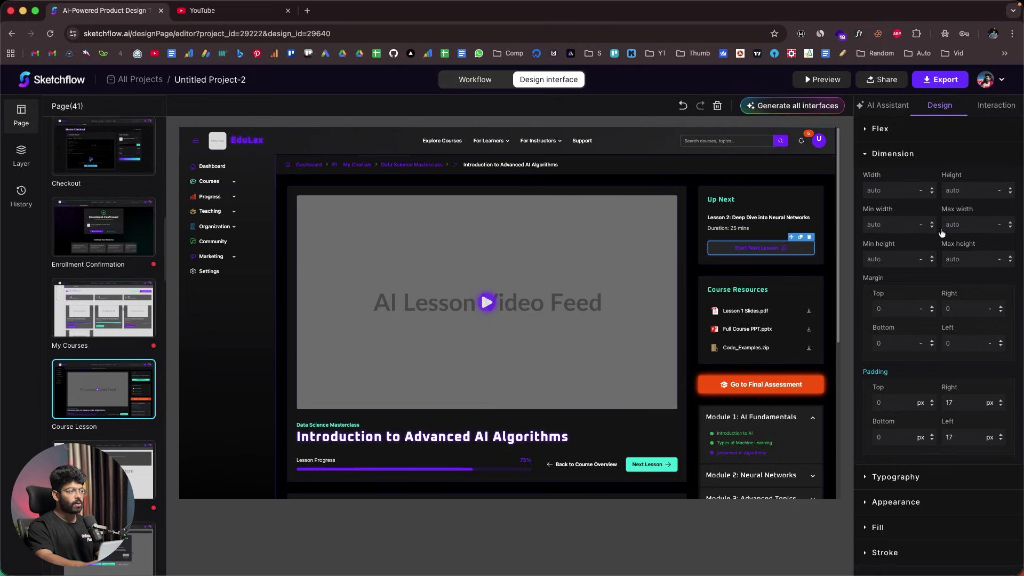
{"action": "left_click", "coordinate": [887, 156]}
- Try Arial Black and Impact on the Start Next Lesson button's text, and set its font family to Helvetica
{"action": "left_click", "coordinate": [911, 185]}
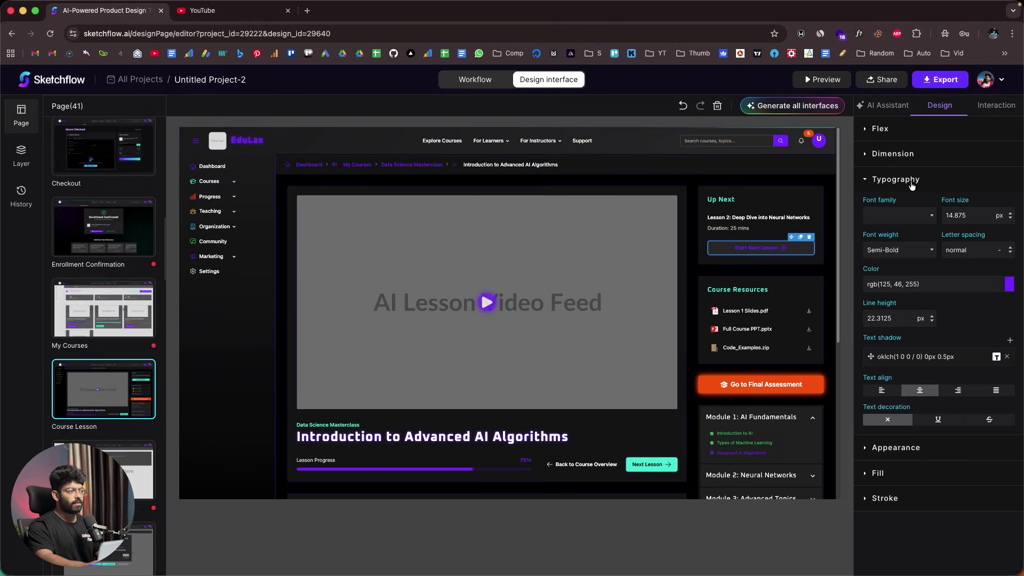
{"action": "left_click", "coordinate": [911, 217]}
{"action": "left_click", "coordinate": [903, 227]}
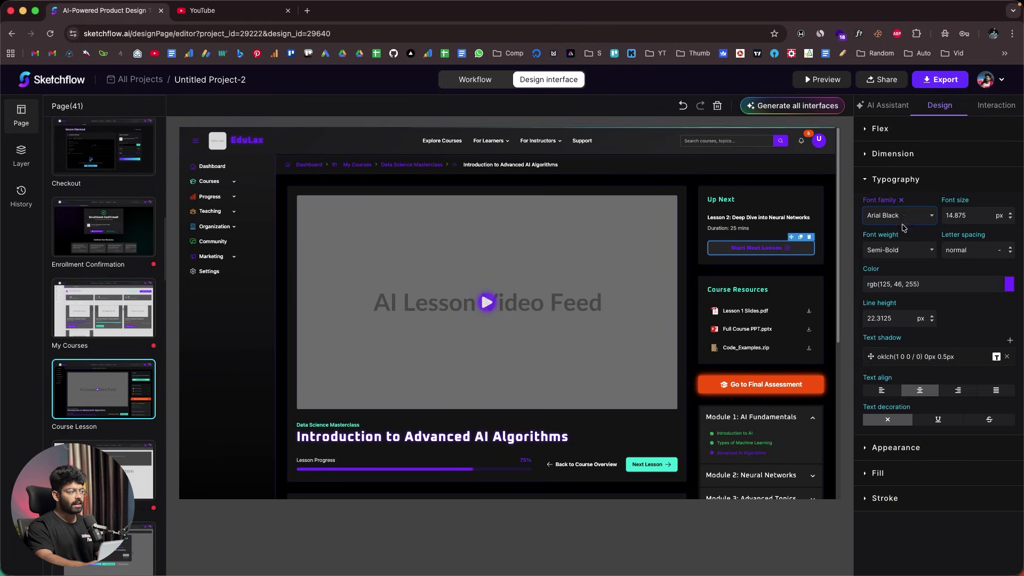
{"action": "left_click", "coordinate": [910, 215]}
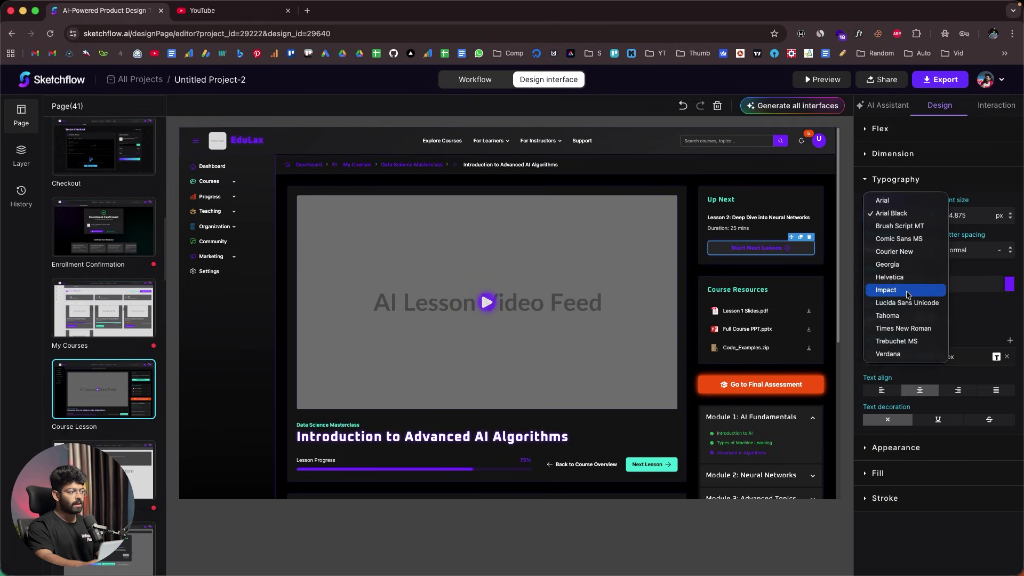
{"action": "left_click", "coordinate": [907, 292]}
{"action": "left_click", "coordinate": [900, 219]}
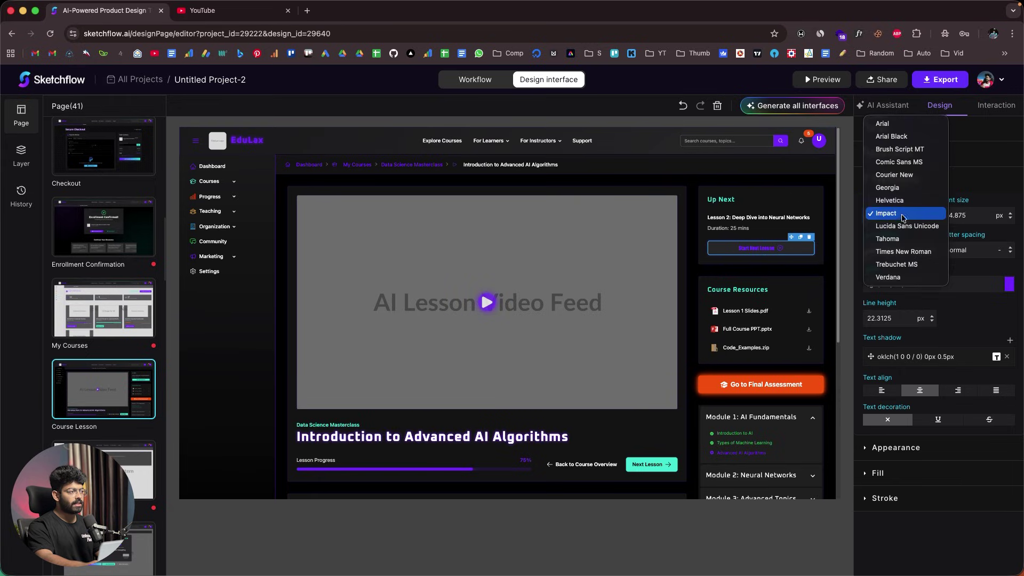
{"action": "left_click", "coordinate": [903, 200]}
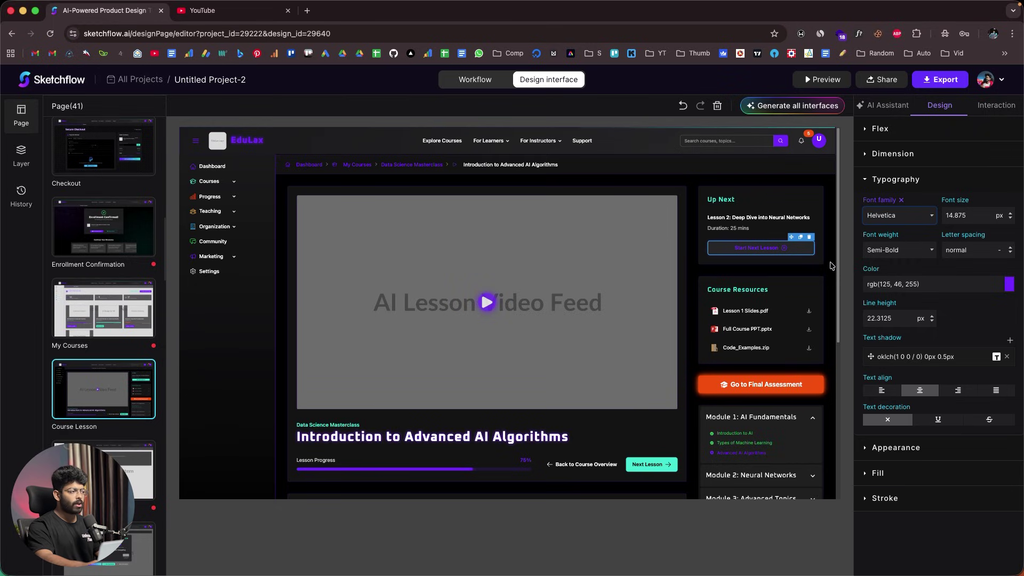
- Set the Start Next Lesson button's text color to white (#ffffff)
{"action": "left_click", "coordinate": [1008, 283]}
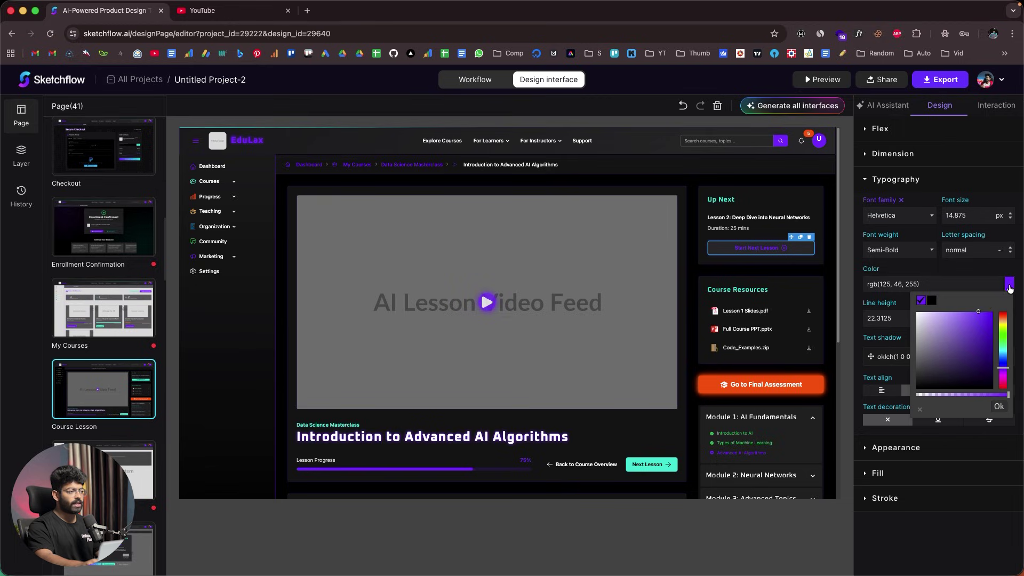
{"action": "left_click", "coordinate": [915, 312]}
- Examine the Start Next Lesson button's Dimension, Appearance, Fill and Stroke settings, plus its interaction properties
{"action": "left_click", "coordinate": [968, 154]}
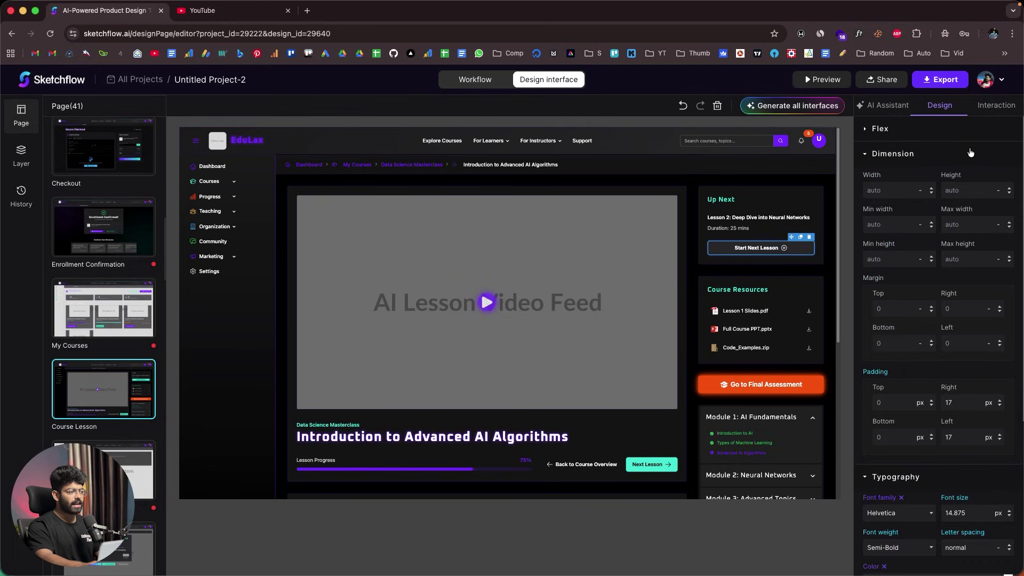
{"action": "scroll", "coordinate": [919, 342], "scroll_direction": "down", "scroll_amount": 5}
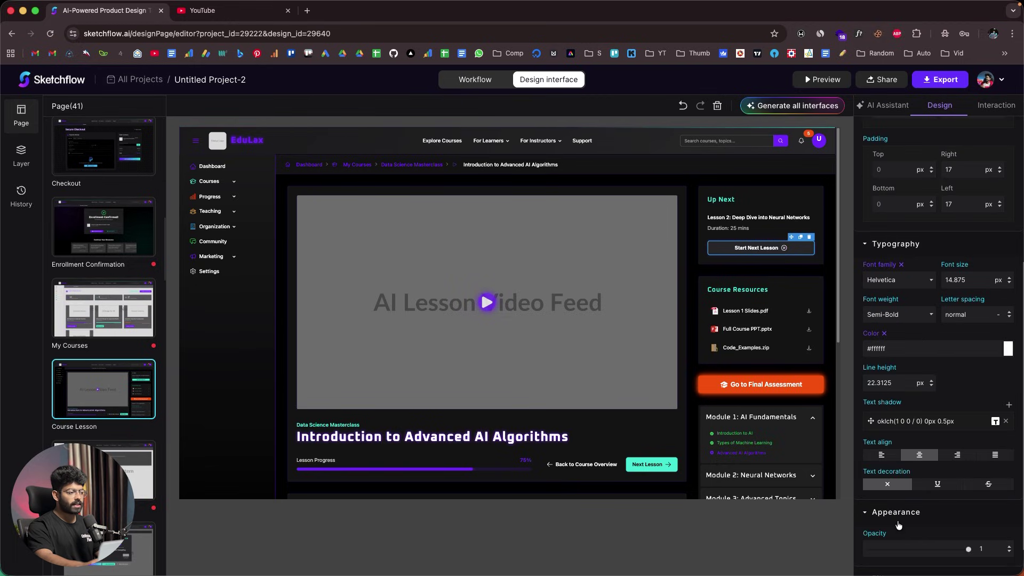
{"action": "scroll", "coordinate": [912, 496], "scroll_direction": "down", "scroll_amount": 2}
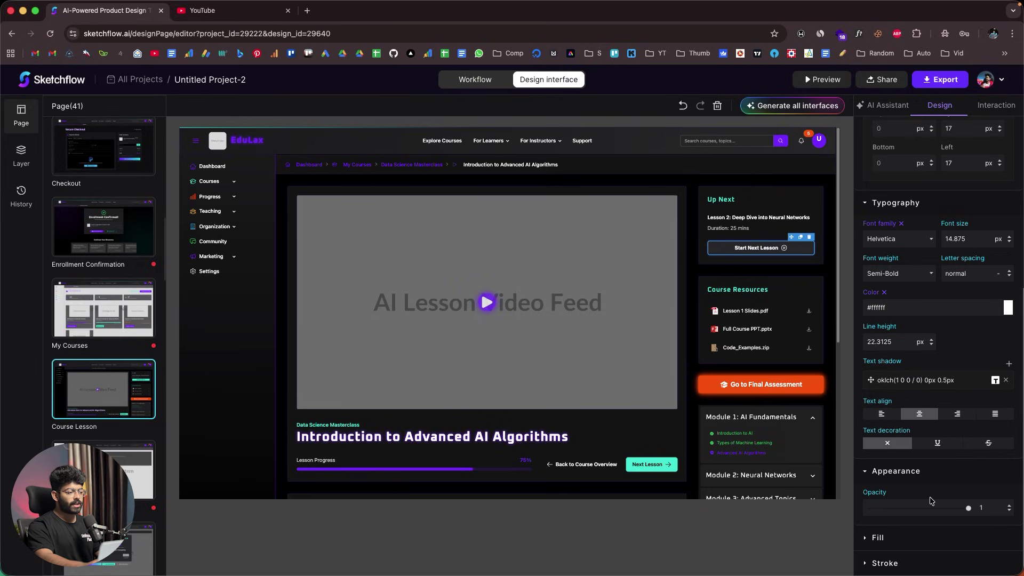
{"action": "left_click", "coordinate": [928, 538]}
{"action": "scroll", "coordinate": [925, 542], "scroll_direction": "down", "scroll_amount": 4}
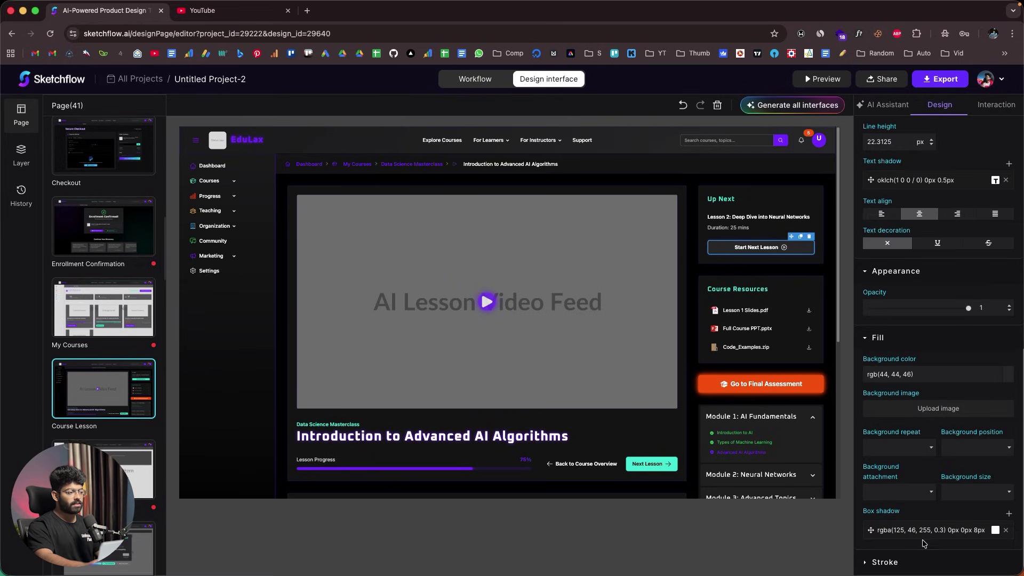
{"action": "scroll", "coordinate": [925, 486], "scroll_direction": "down", "scroll_amount": 3}
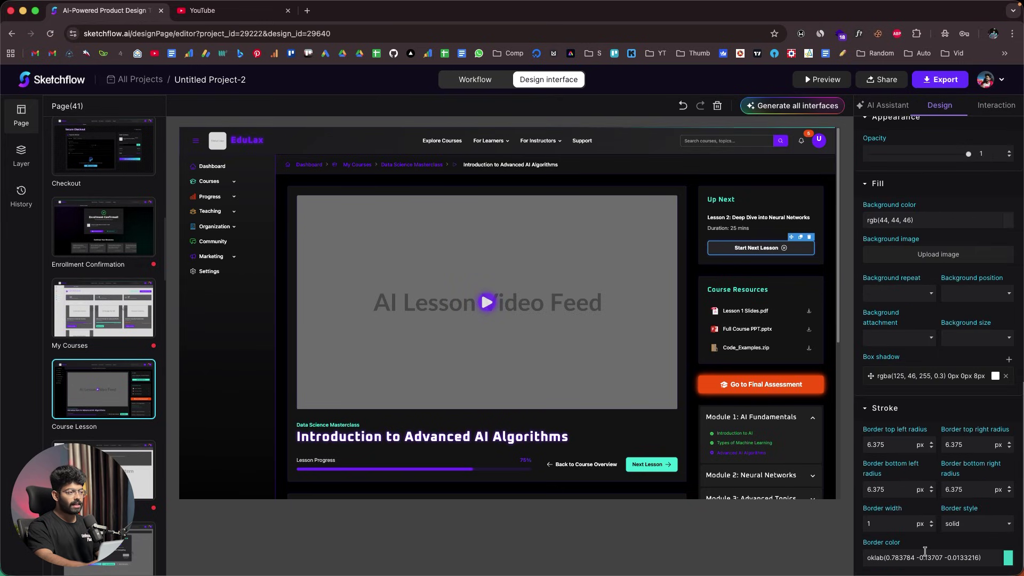
{"action": "scroll", "coordinate": [925, 523], "scroll_direction": "up", "scroll_amount": 12}
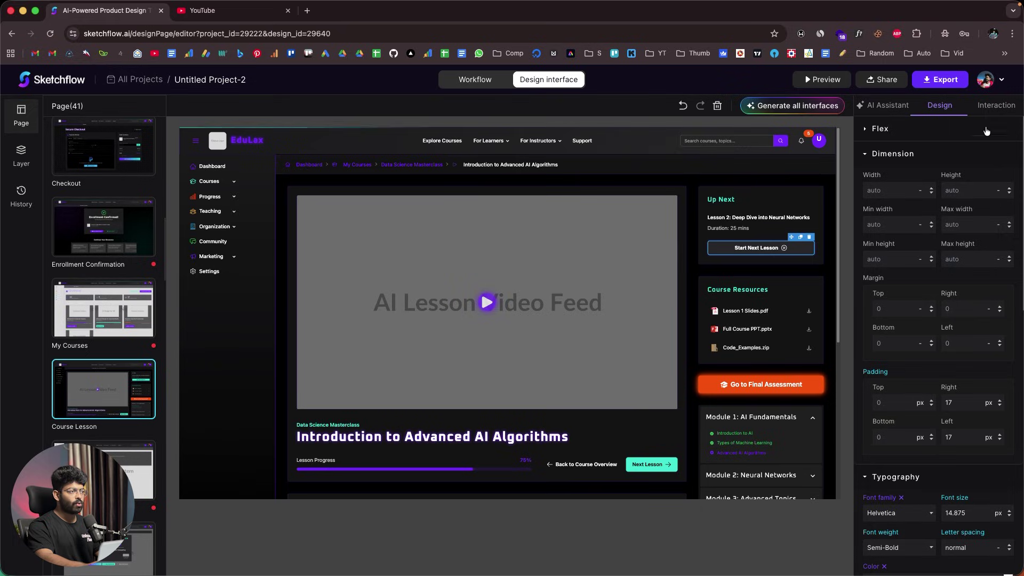
{"action": "left_click", "coordinate": [977, 113]}
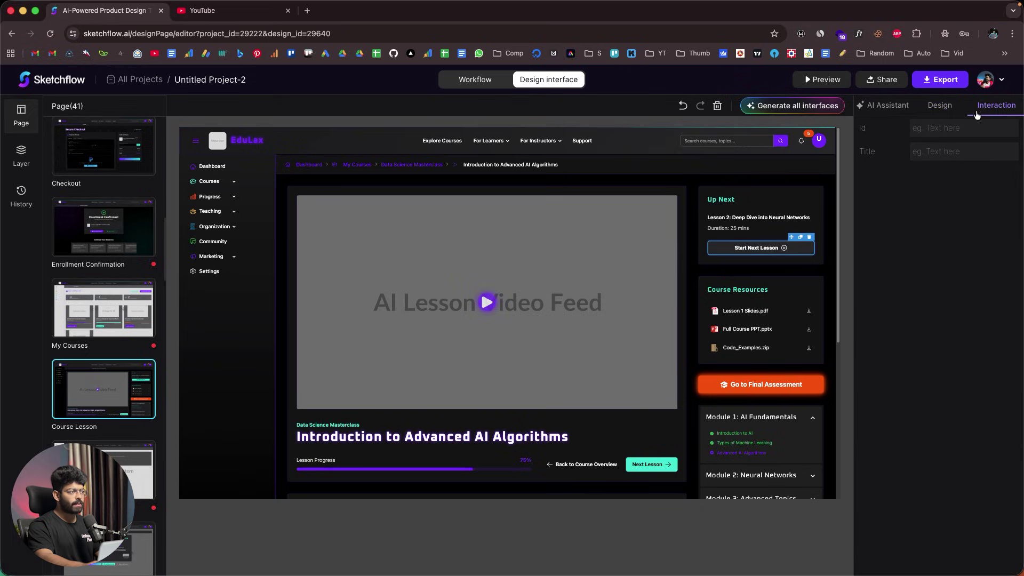
{"action": "left_click", "coordinate": [941, 105]}
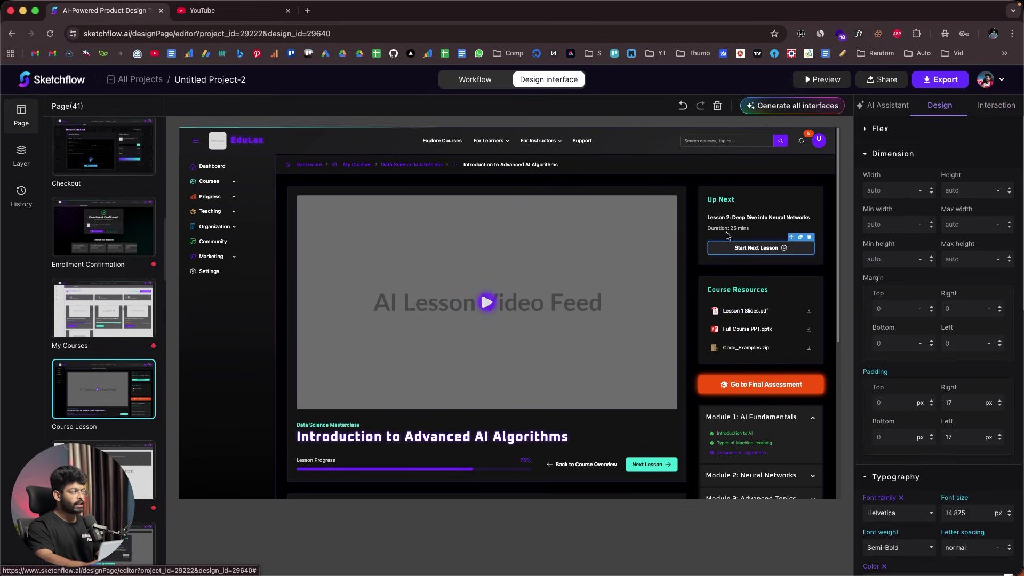
- Select the Teaching item in the page's side menu and examine its design properties and its AI editing option
{"action": "left_click", "coordinate": [229, 197]}
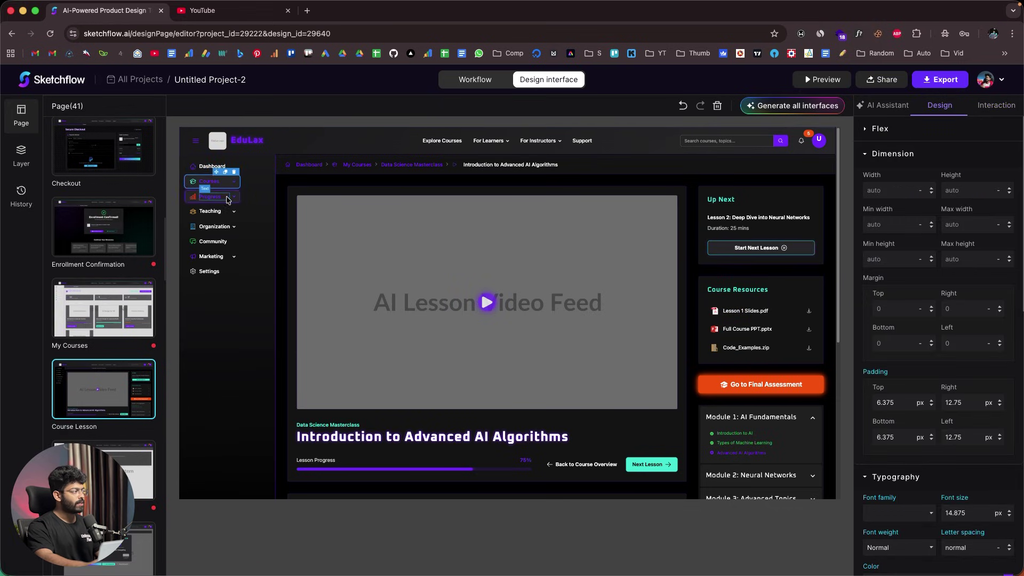
{"action": "left_click", "coordinate": [226, 216]}
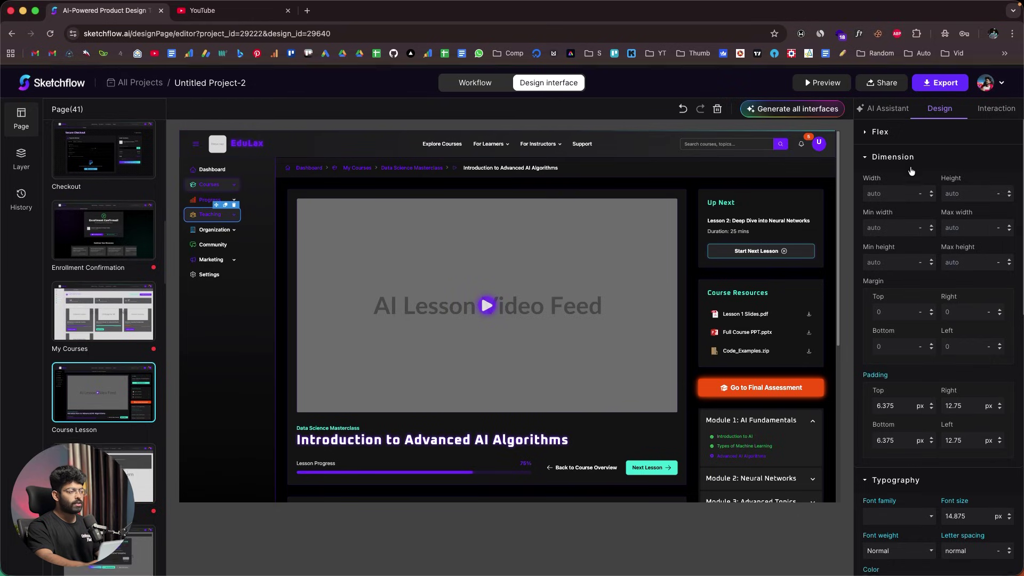
{"action": "scroll", "coordinate": [924, 301], "scroll_direction": "down", "scroll_amount": 5}
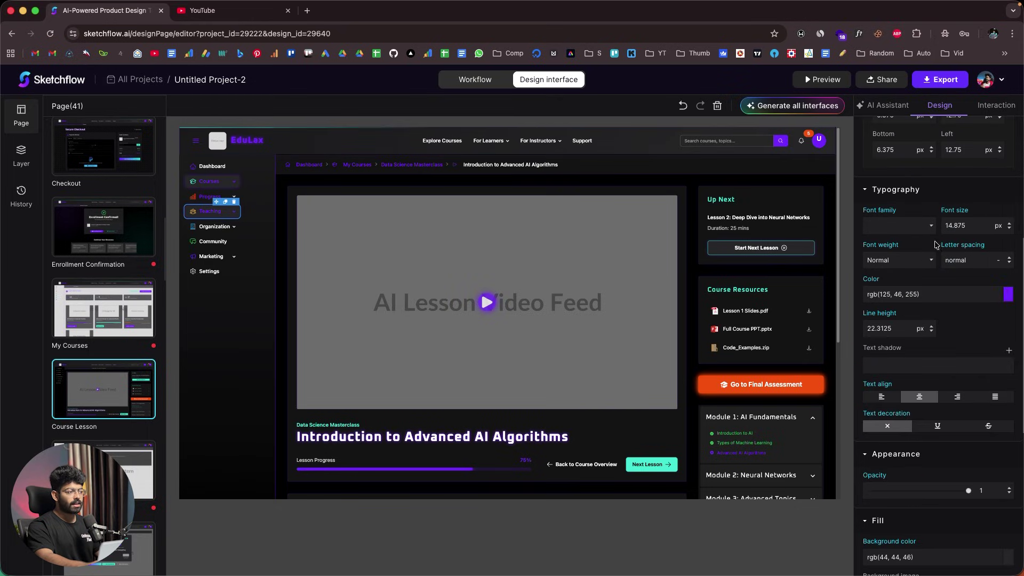
{"action": "scroll", "coordinate": [967, 220], "scroll_direction": "up", "scroll_amount": 2}
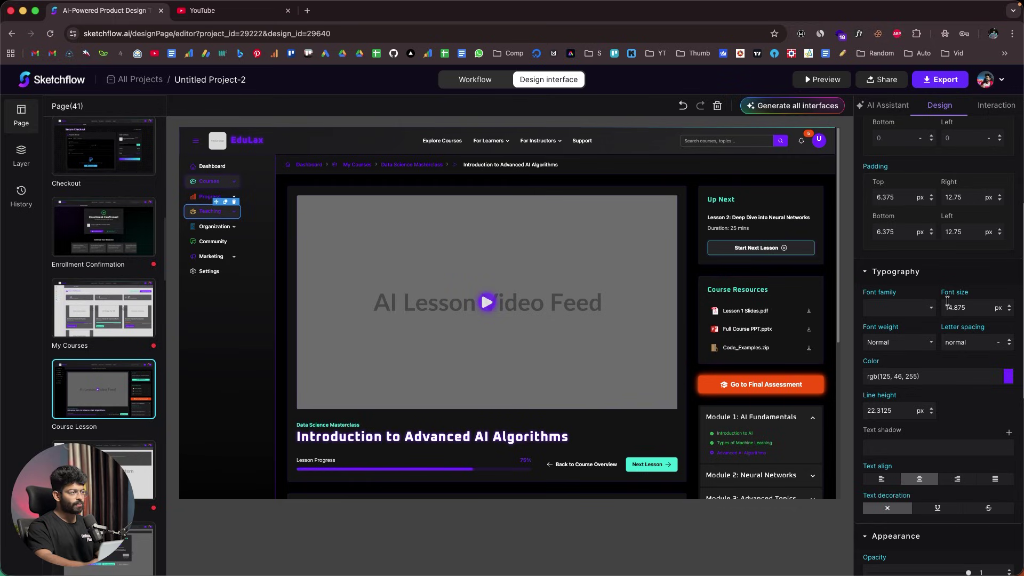
{"action": "scroll", "coordinate": [971, 251], "scroll_direction": "up", "scroll_amount": 5}
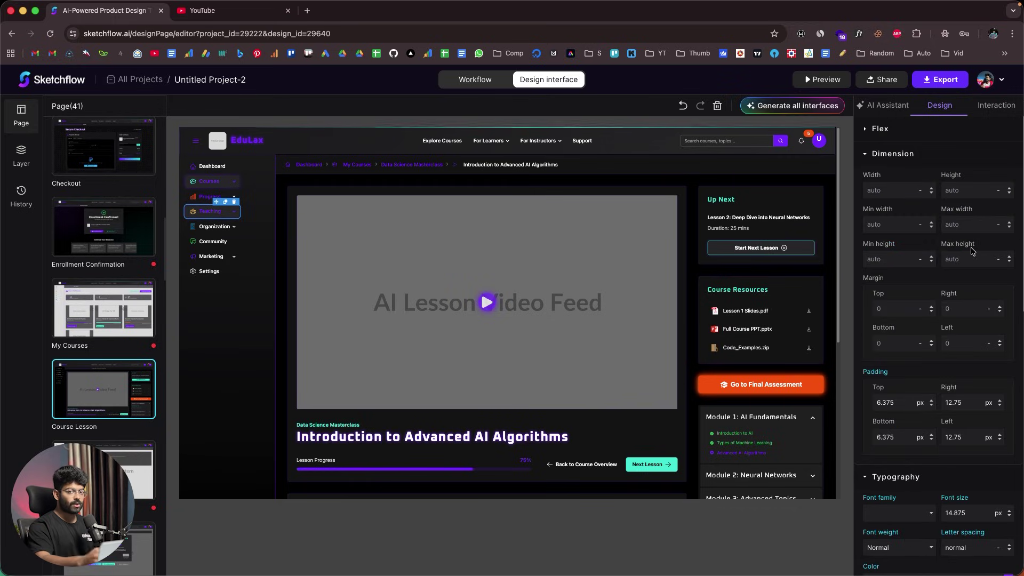
{"action": "left_click", "coordinate": [887, 104]}
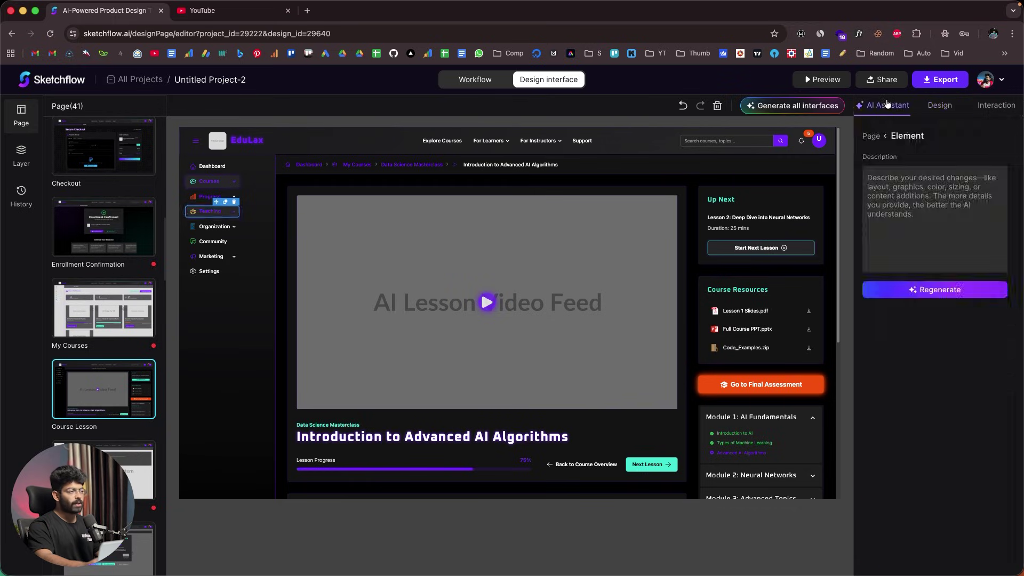
{"action": "left_click", "coordinate": [938, 107]}
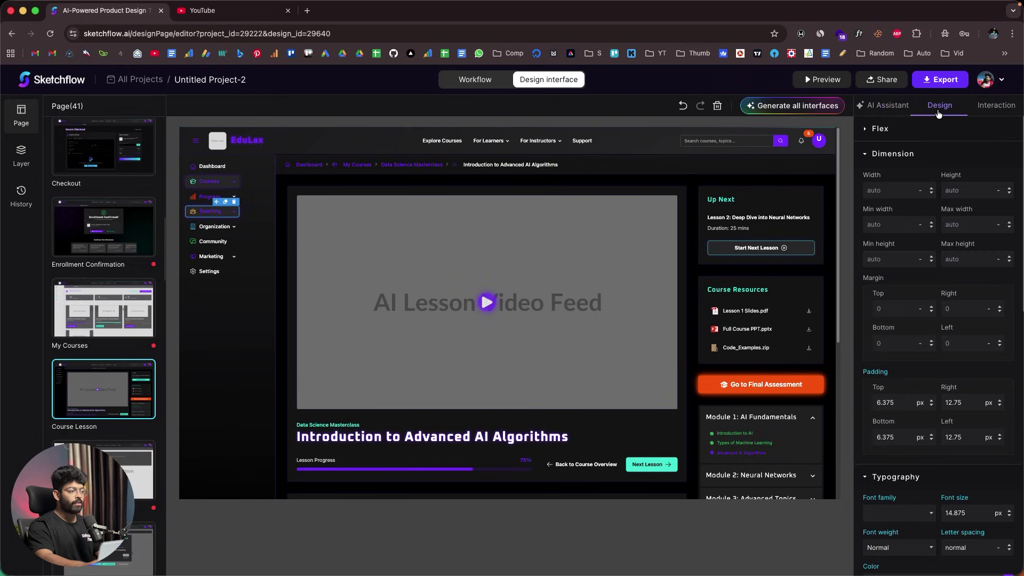
{"action": "scroll", "coordinate": [939, 349], "scroll_direction": "down", "scroll_amount": 10}
{"action": "scroll", "coordinate": [888, 372], "scroll_direction": "up", "scroll_amount": 6}
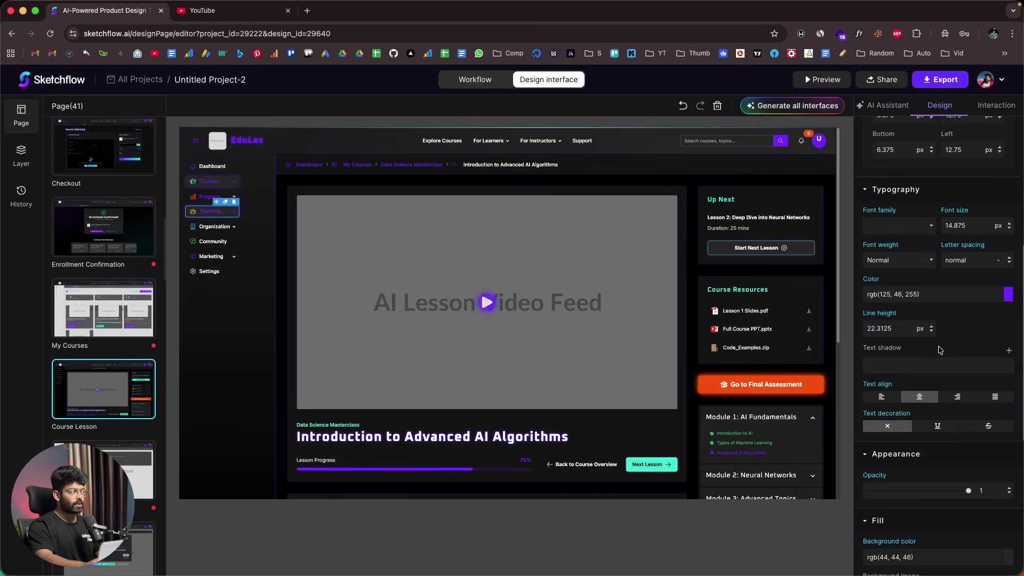
{"action": "scroll", "coordinate": [888, 372], "scroll_direction": "up", "scroll_amount": 5}
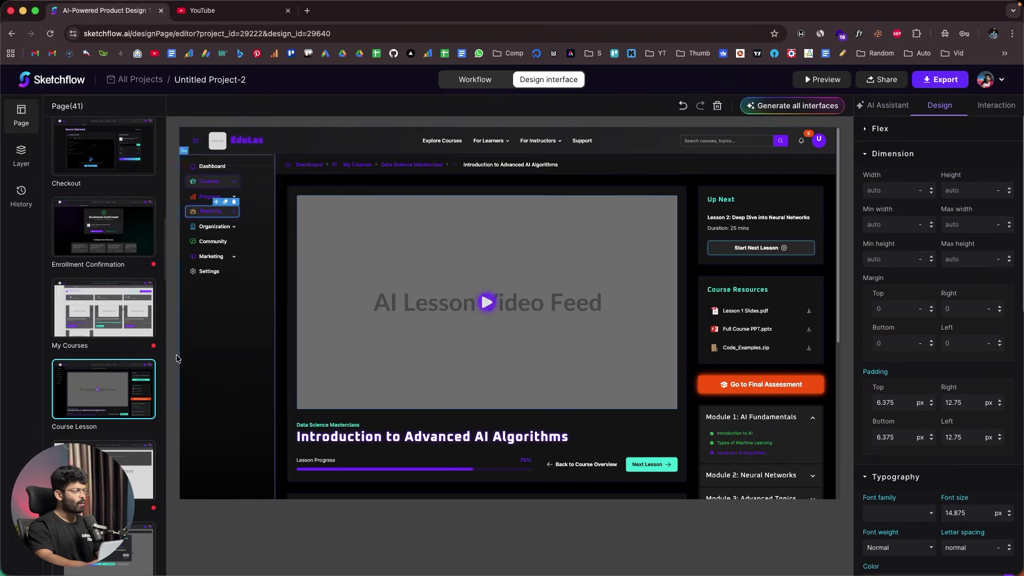
- Start the preview of the design and look through the Course Lesson page down to its footer
{"action": "scroll", "coordinate": [146, 364], "scroll_direction": "up", "scroll_amount": 10}
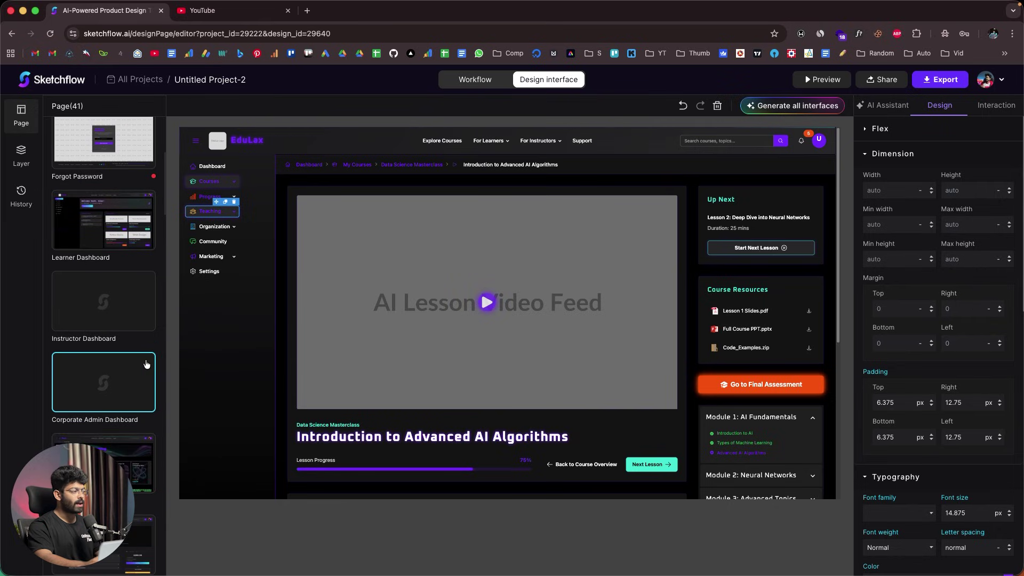
{"action": "scroll", "coordinate": [146, 363], "scroll_direction": "up", "scroll_amount": 2}
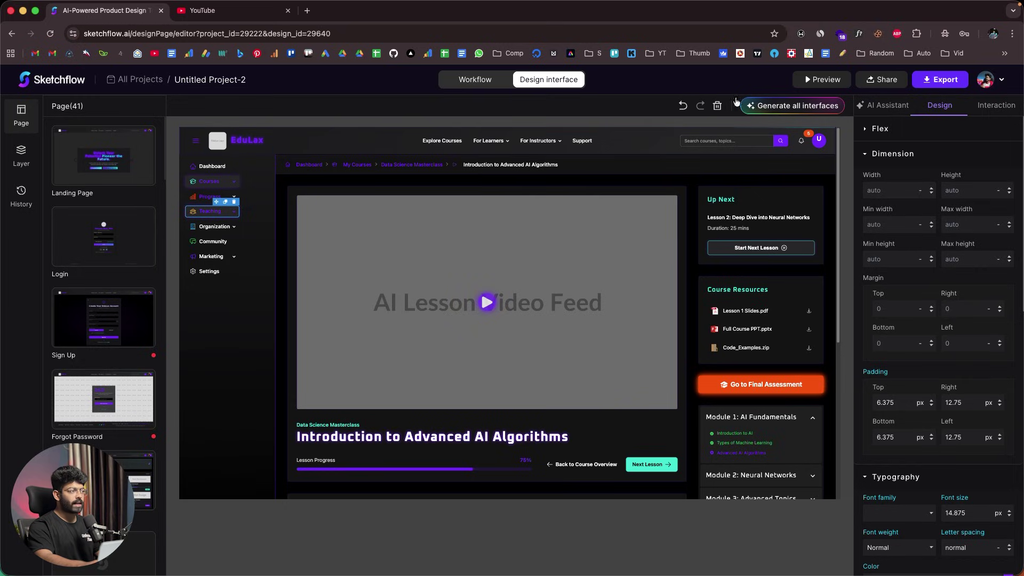
{"action": "left_click", "coordinate": [824, 81]}
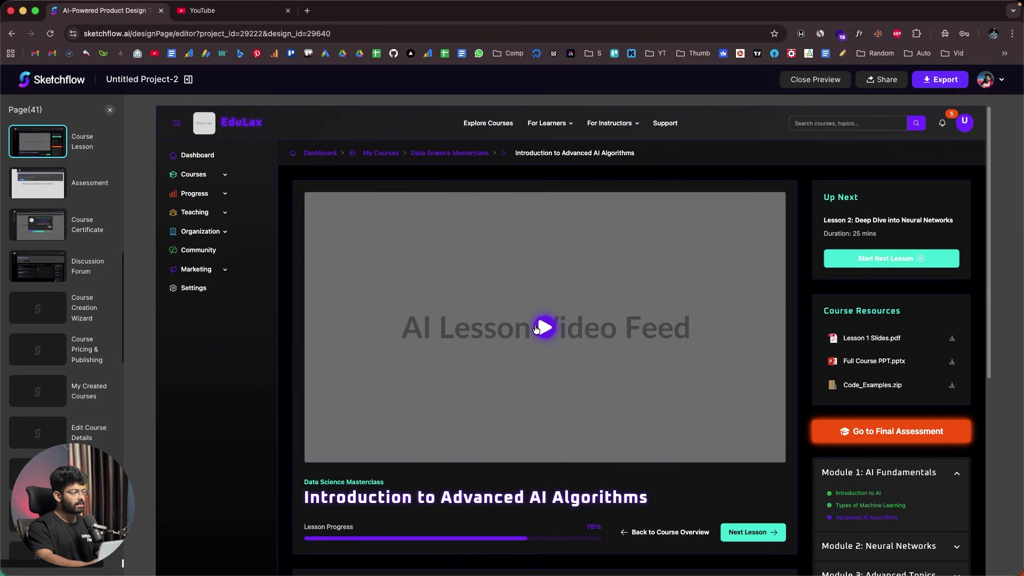
{"action": "scroll", "coordinate": [539, 326], "scroll_direction": "down", "scroll_amount": 6}
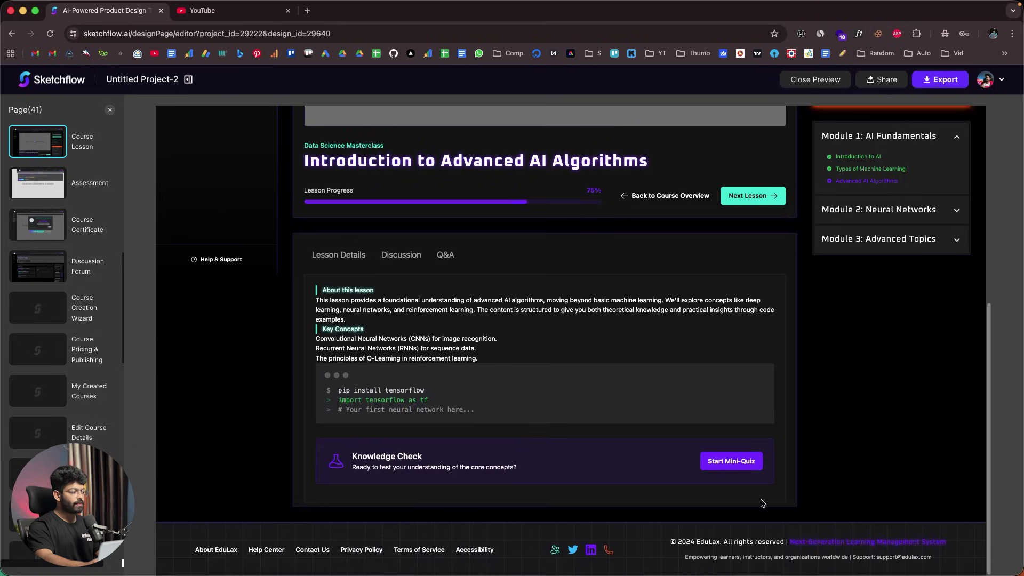
{"action": "scroll", "coordinate": [763, 504], "scroll_direction": "up", "scroll_amount": 6}
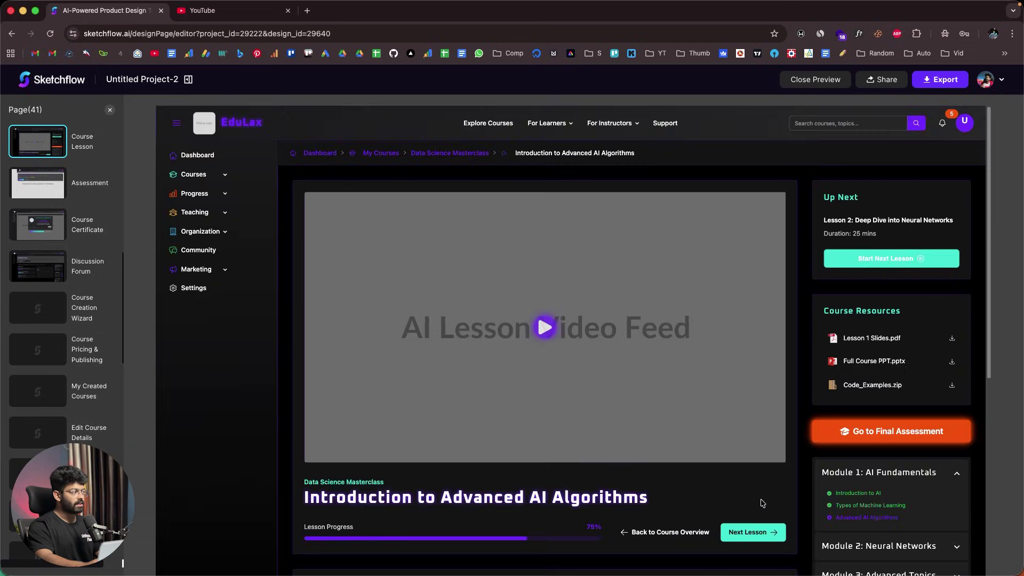
- Follow the Explore Courses link in the preview and look through the Course Catalog page
{"action": "left_click", "coordinate": [487, 123]}
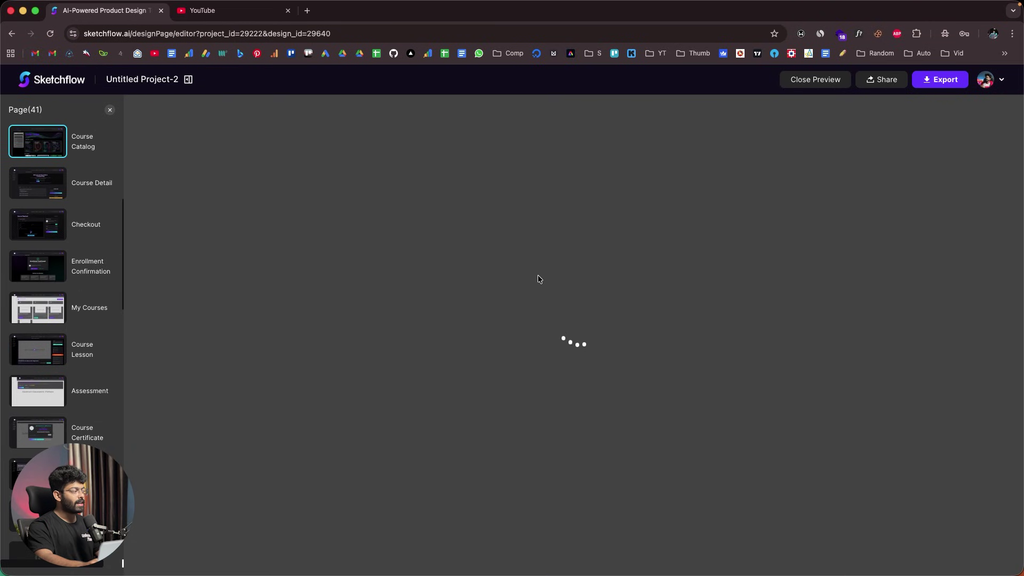
{"action": "scroll", "coordinate": [490, 298], "scroll_direction": "down", "scroll_amount": 7}
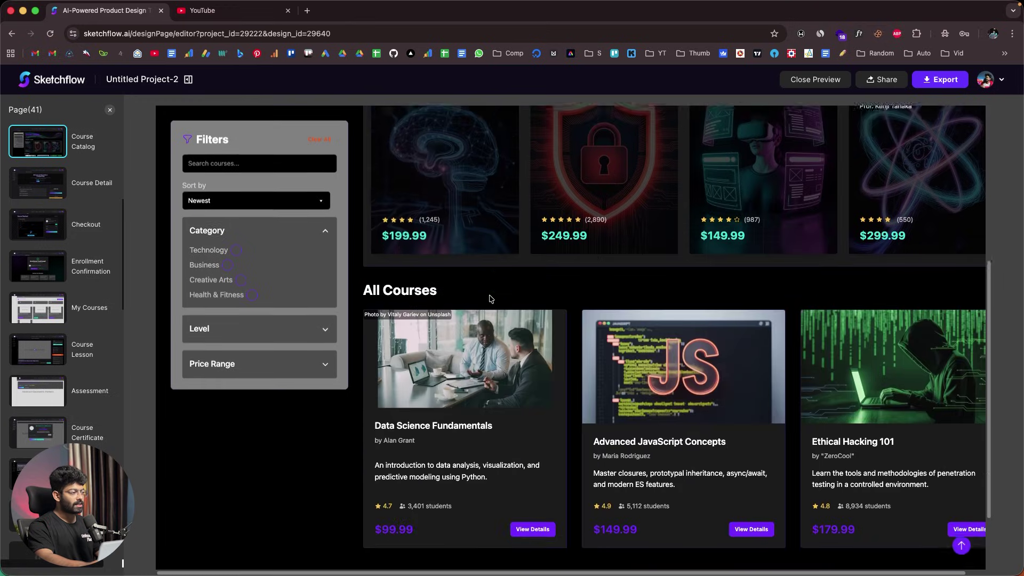
{"action": "scroll", "coordinate": [490, 298], "scroll_direction": "up", "scroll_amount": 7}
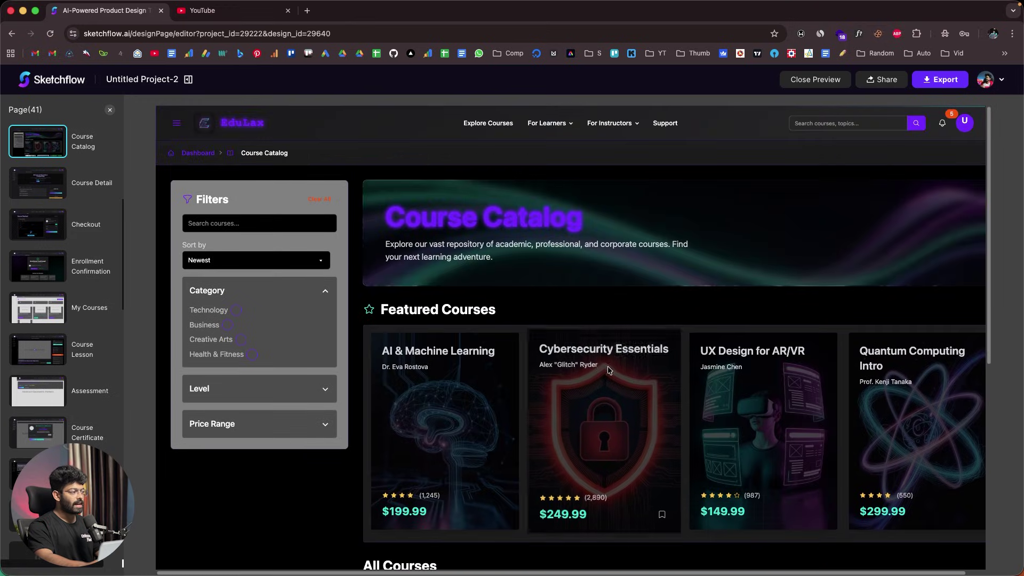
- Open a course detail page from Featured Courses, review it, and follow Enroll Now to the checkout page
{"action": "left_click", "coordinate": [520, 384]}
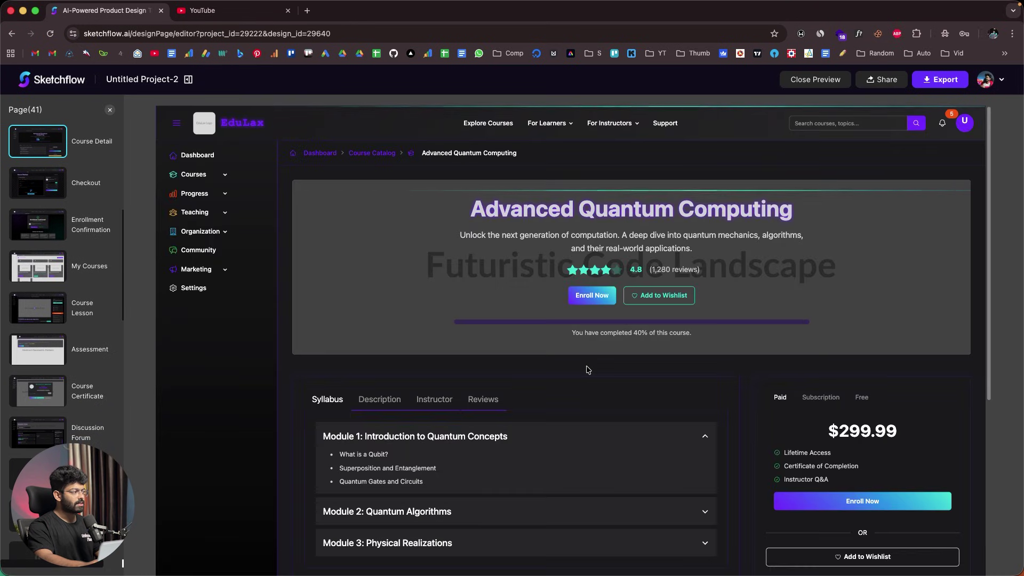
{"action": "scroll", "coordinate": [625, 264], "scroll_direction": "down", "scroll_amount": 3}
{"action": "scroll", "coordinate": [625, 264], "scroll_direction": "down", "scroll_amount": 2}
{"action": "scroll", "coordinate": [574, 355], "scroll_direction": "up", "scroll_amount": 5}
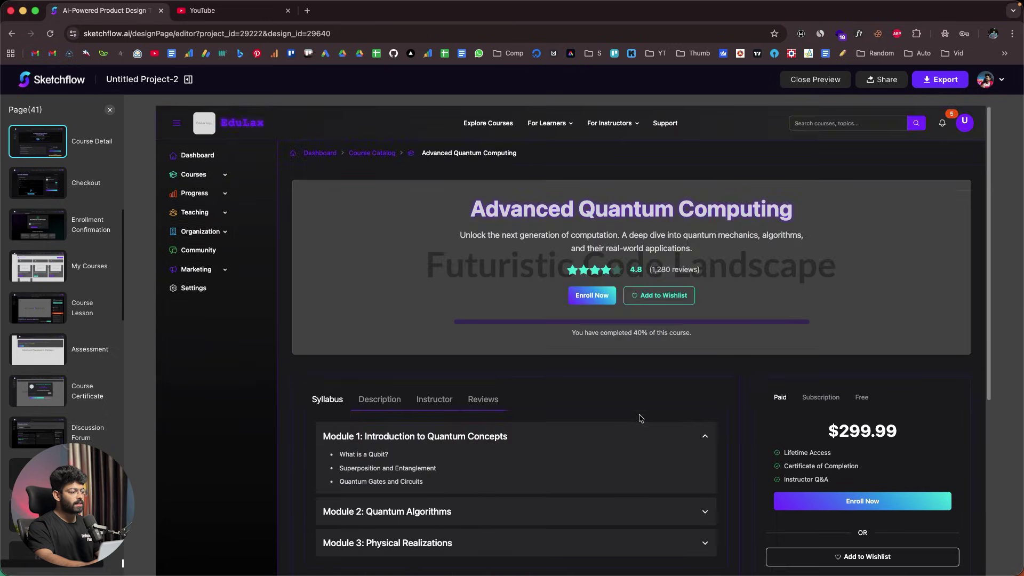
{"action": "scroll", "coordinate": [589, 418], "scroll_direction": "down", "scroll_amount": 2}
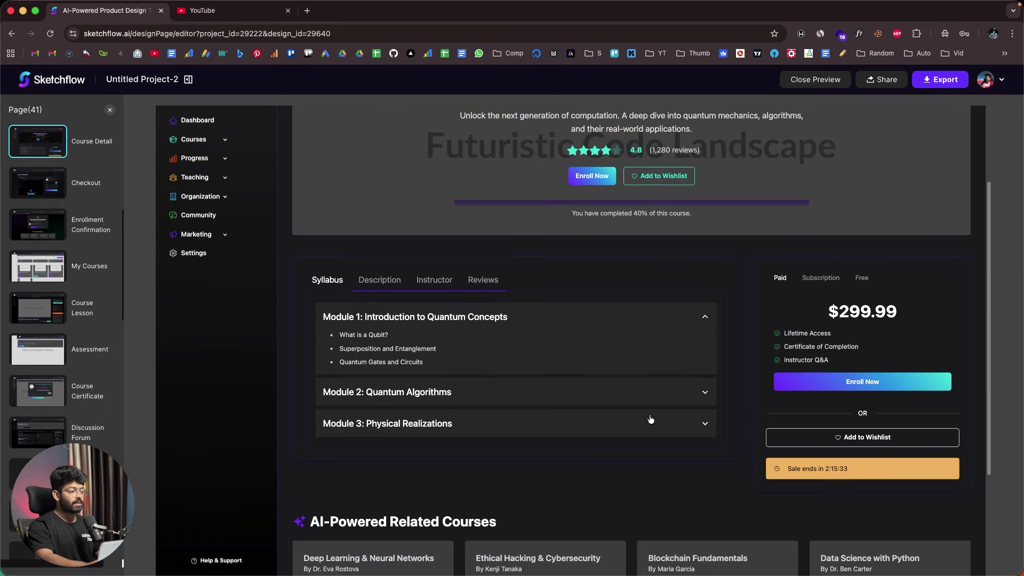
{"action": "left_click", "coordinate": [875, 382]}
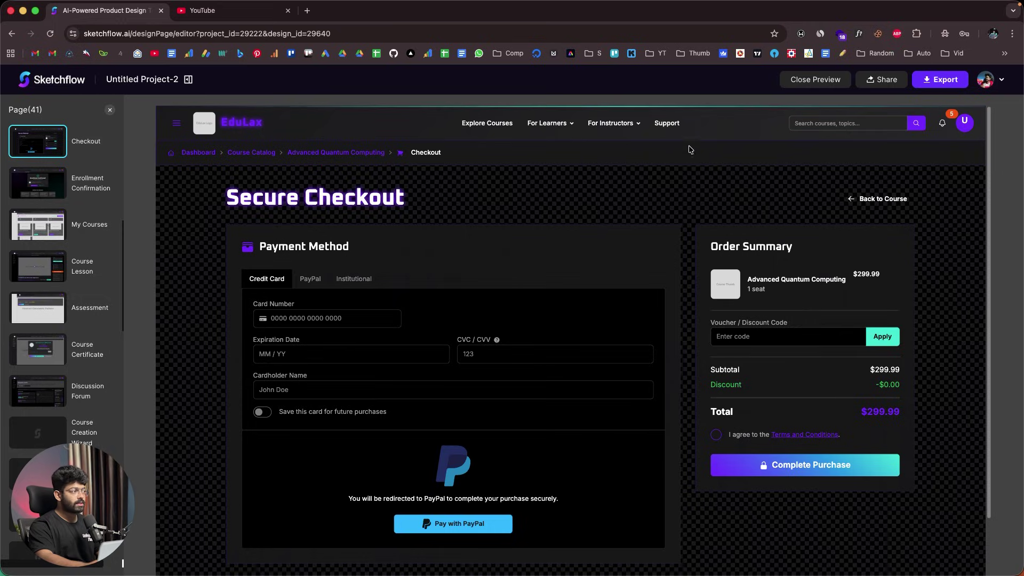
- Follow the Support link and try out the Support Center, its Live Chat and the Contact Us page
{"action": "left_click", "coordinate": [666, 123]}
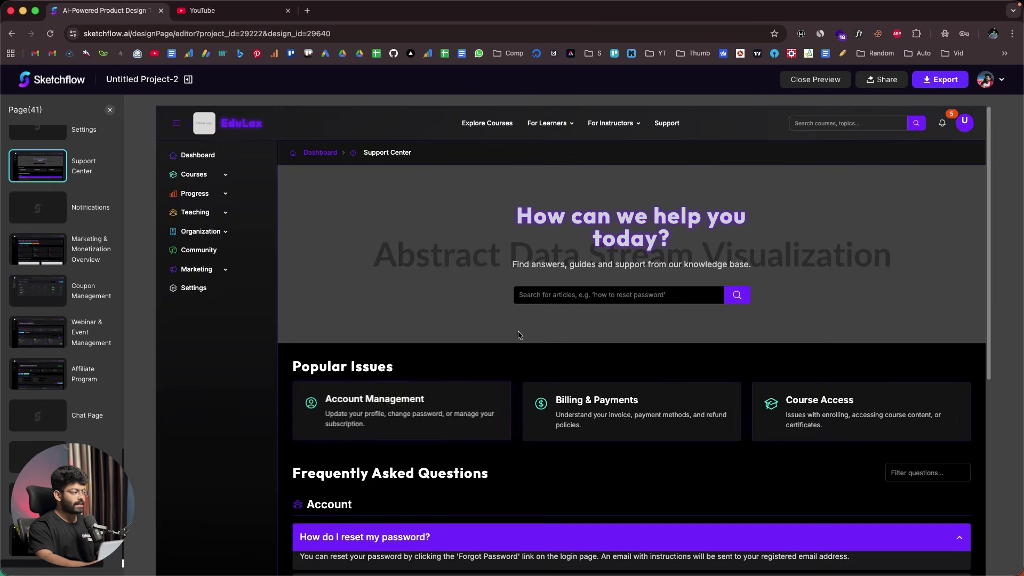
{"action": "scroll", "coordinate": [440, 410], "scroll_direction": "down", "scroll_amount": 5}
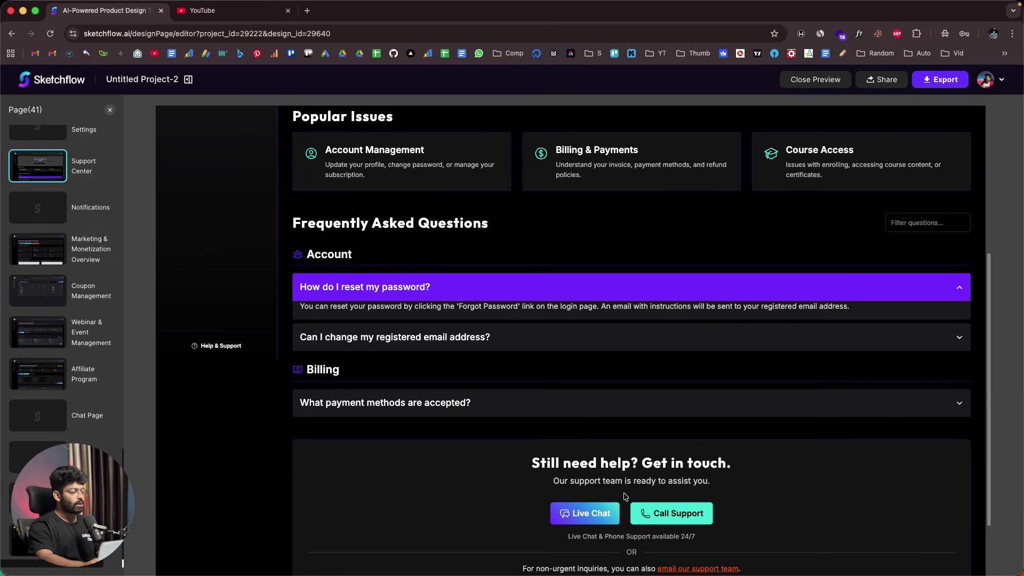
{"action": "left_click", "coordinate": [585, 513]}
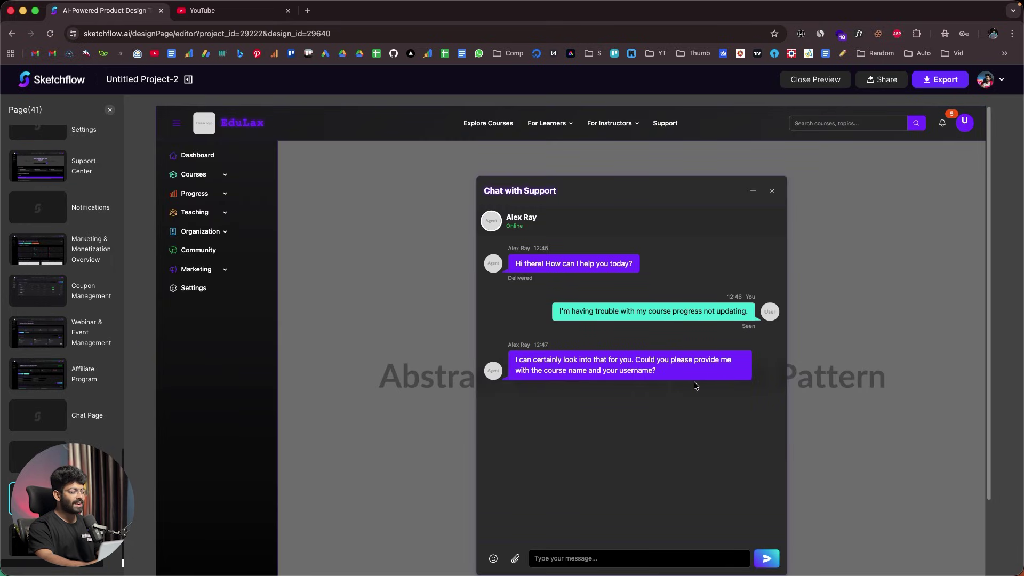
{"action": "scroll", "coordinate": [694, 385], "scroll_direction": "down", "scroll_amount": 3}
{"action": "scroll", "coordinate": [694, 385], "scroll_direction": "up", "scroll_amount": 3}
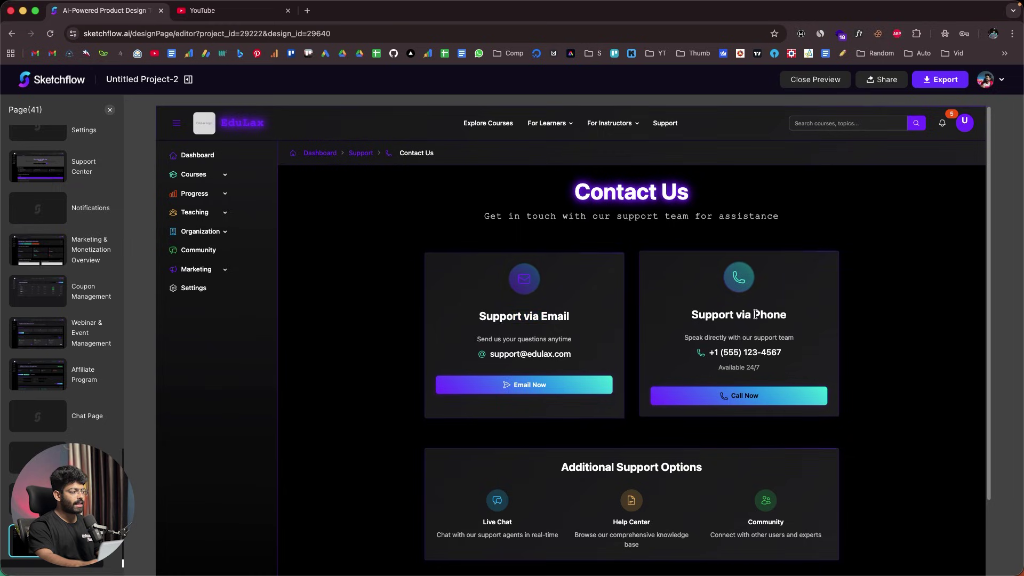
{"action": "left_click", "coordinate": [520, 351]}
- Preview the Coupon Management page and bring up its form for adding a new coupon
{"action": "left_click", "coordinate": [37, 290]}
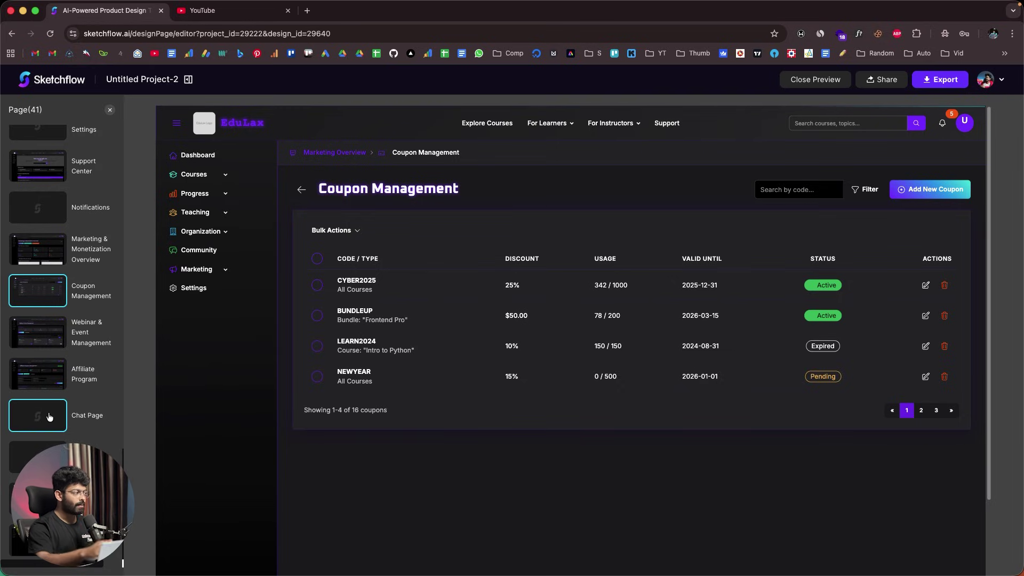
{"action": "left_click", "coordinate": [913, 192]}
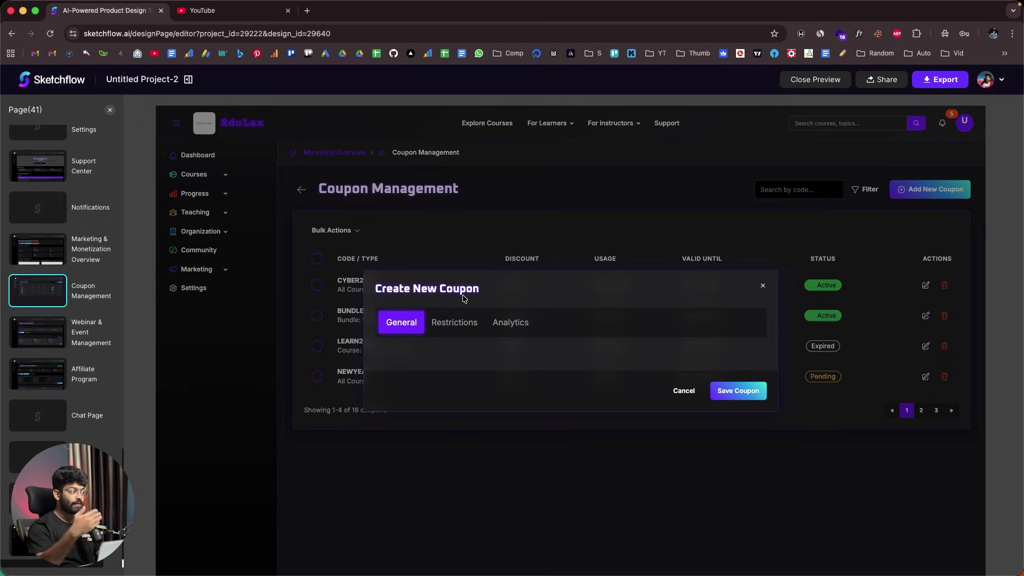
- Close the new coupon form, preview the Course Detail and Enrollment Confirmation pages, and exit the preview
{"action": "left_click", "coordinate": [762, 285]}
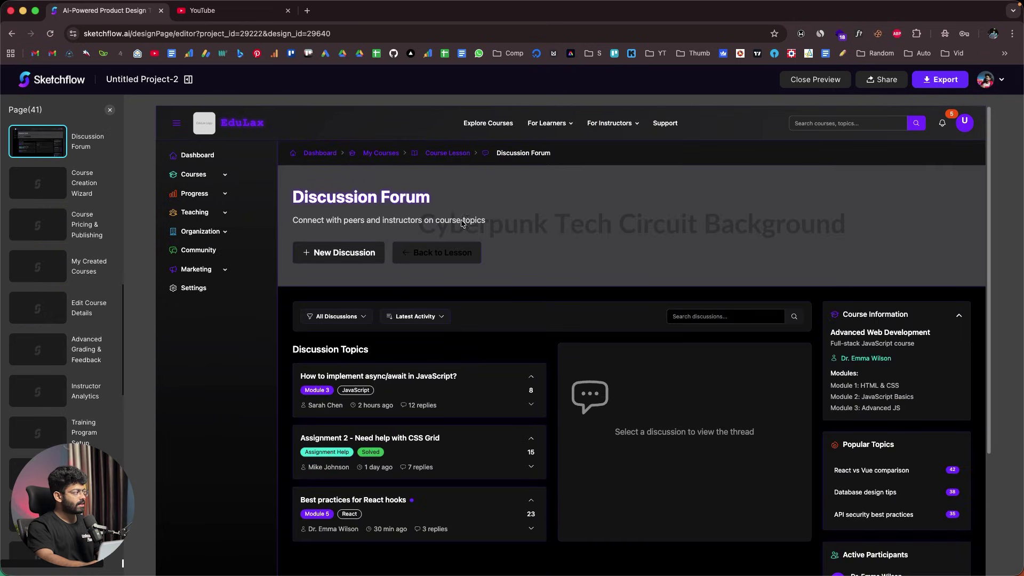
{"action": "scroll", "coordinate": [38, 320], "scroll_direction": "up", "scroll_amount": 7}
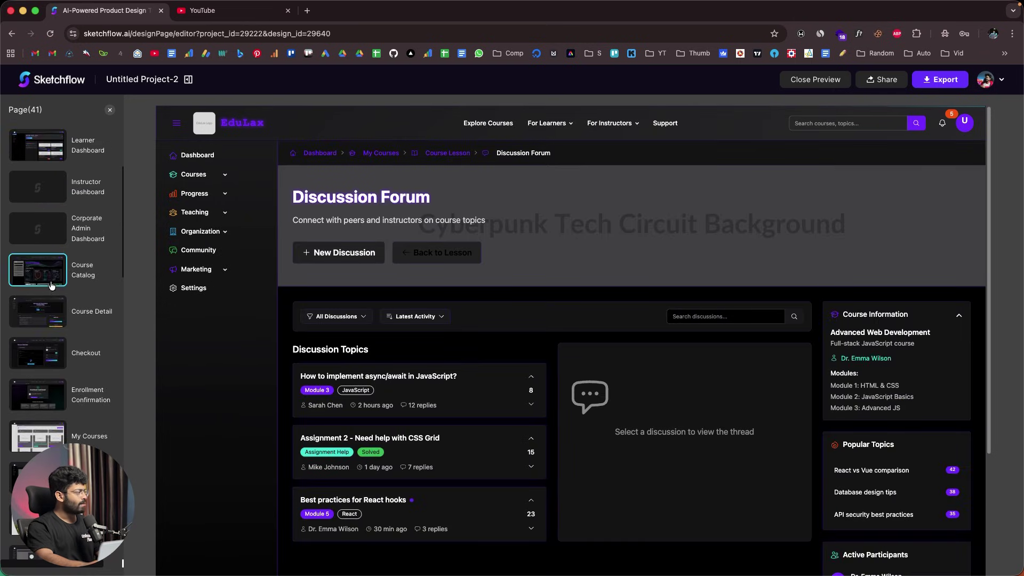
{"action": "left_click", "coordinate": [45, 315]}
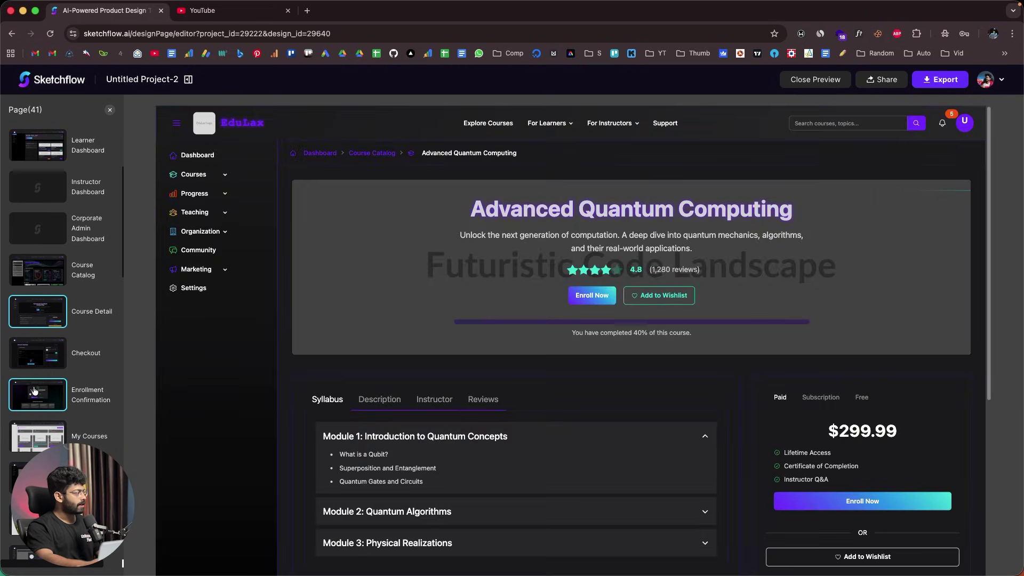
{"action": "left_click", "coordinate": [51, 470]}
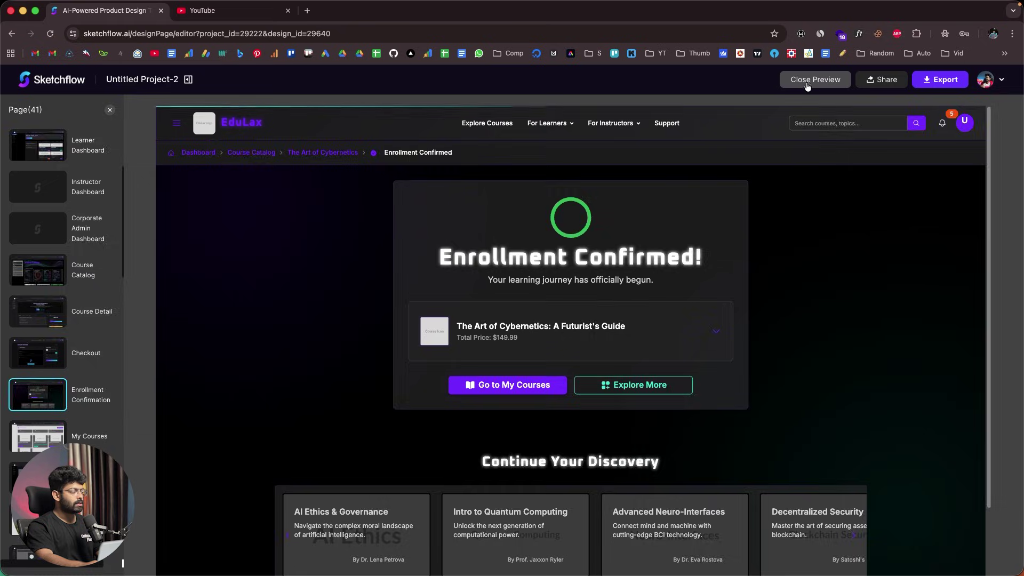
{"action": "left_click", "coordinate": [816, 79]}
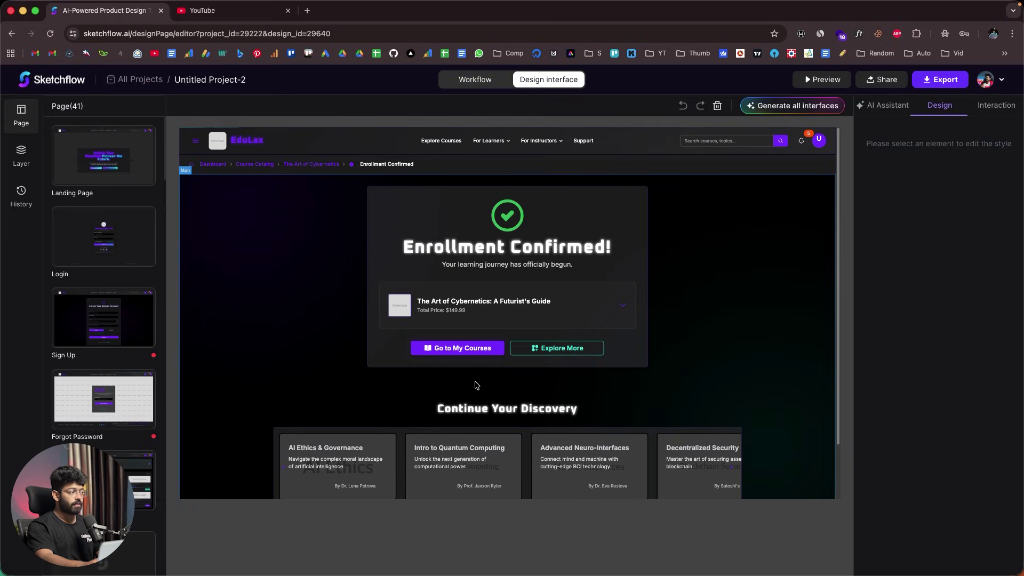
- Select the Enrollment Confirmed heading and check its Typography and AI Assistant editing options
{"action": "scroll", "coordinate": [477, 385], "scroll_direction": "down", "scroll_amount": 2}
{"action": "scroll", "coordinate": [506, 424], "scroll_direction": "up", "scroll_amount": 2}
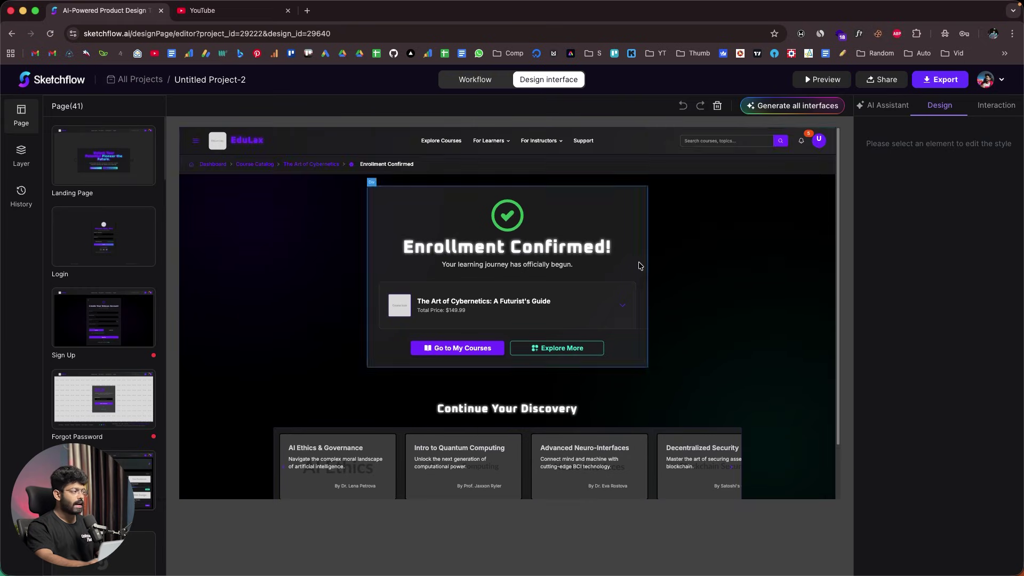
{"action": "left_click", "coordinate": [614, 250]}
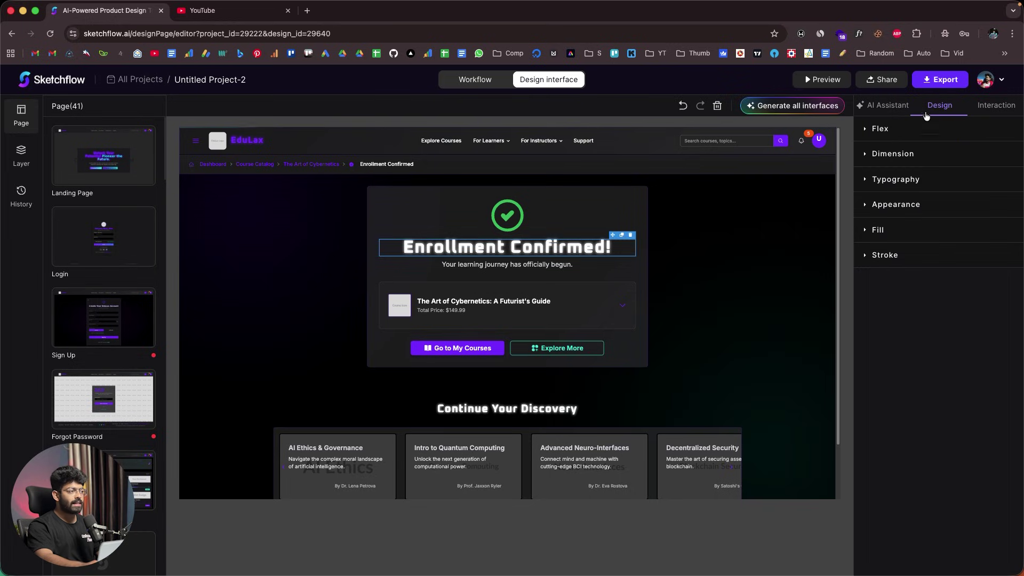
{"action": "left_click", "coordinate": [895, 179]}
{"action": "left_click", "coordinate": [885, 105]}
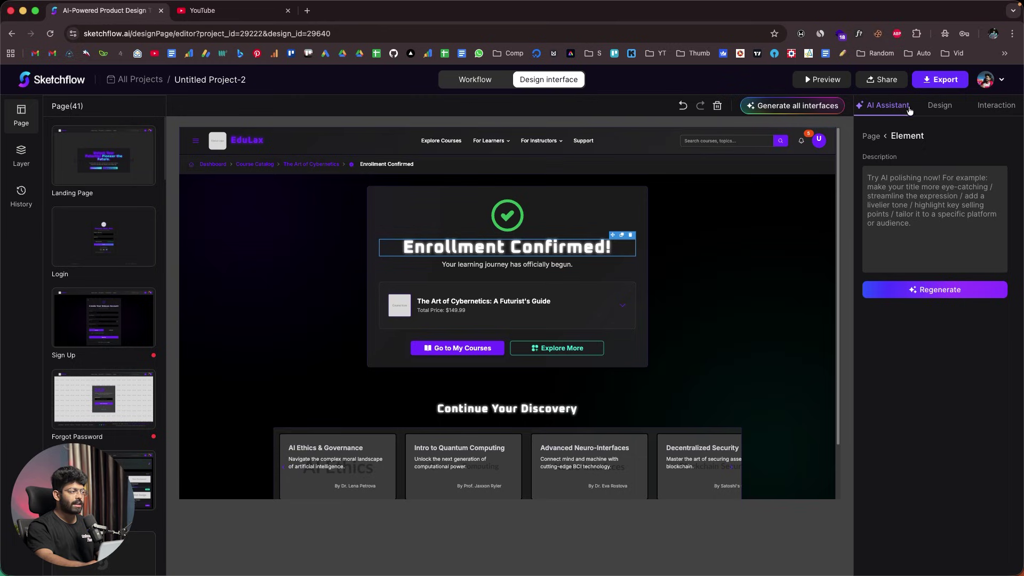
- Regenerate the Enrollment Confirmation page's main section with the AI prompt "I want to add a blue gradient background to this particular page right here."
{"action": "left_click", "coordinate": [261, 414]}
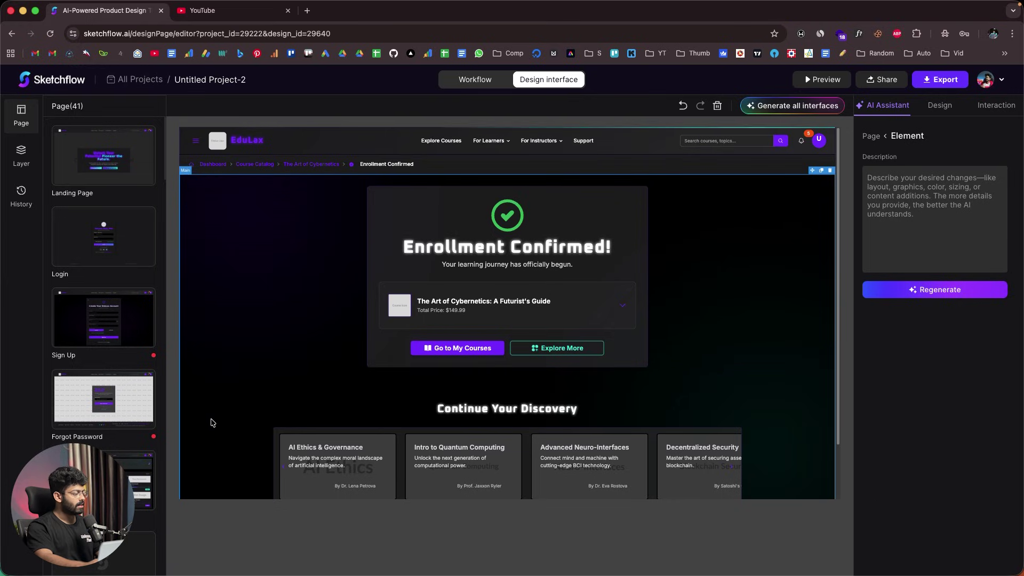
{"action": "left_click", "coordinate": [900, 200]}
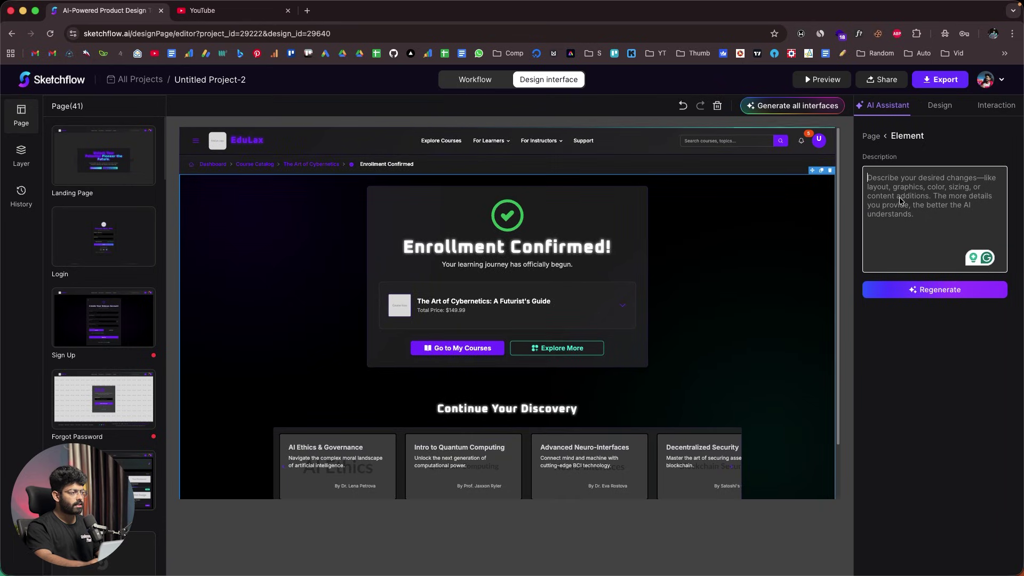
{"action": "type", "text": "I want to add a blue gradient background to this particular page right here."}
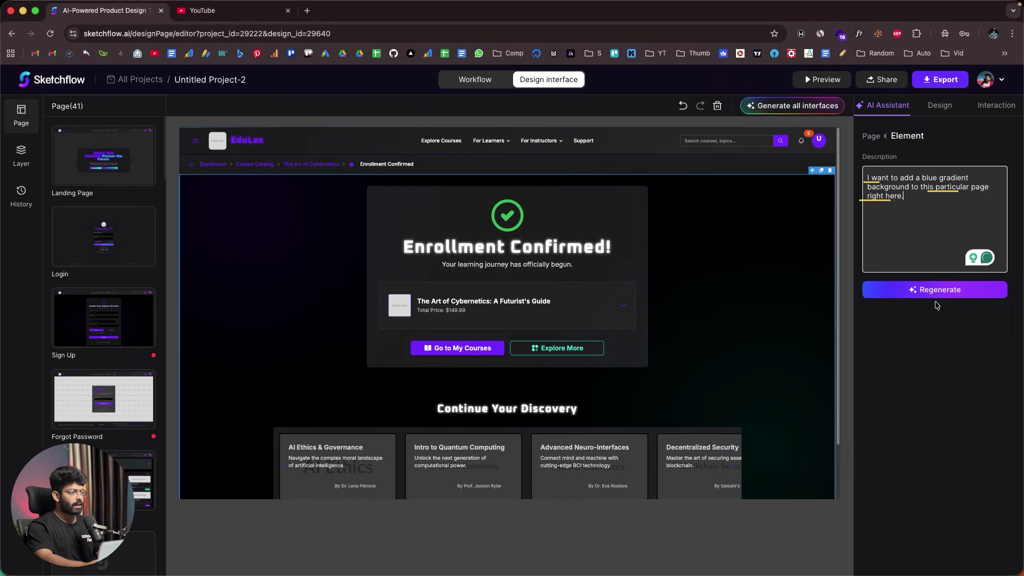
{"action": "left_click", "coordinate": [938, 290]}
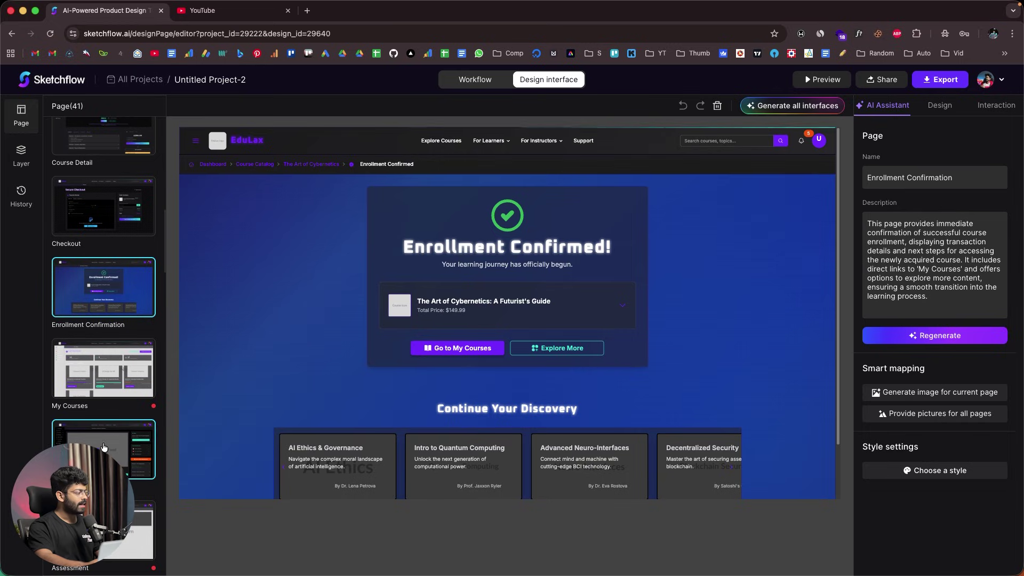
- Review the Course Lesson and Discussion Forum pages in the design editor
{"action": "left_click", "coordinate": [74, 432]}
{"action": "scroll", "coordinate": [68, 404], "scroll_direction": "down", "scroll_amount": 6}
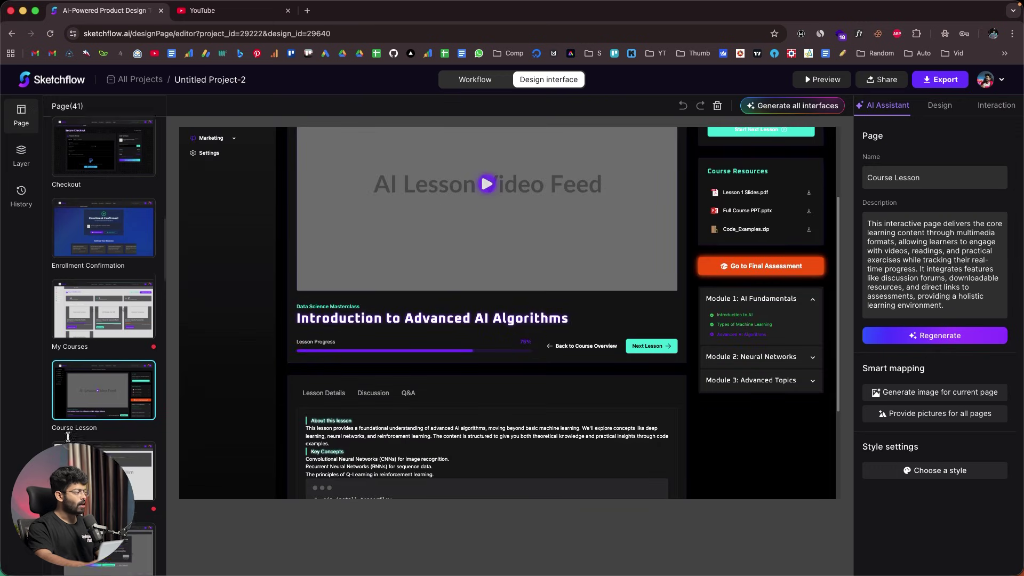
{"action": "left_click", "coordinate": [116, 368]}
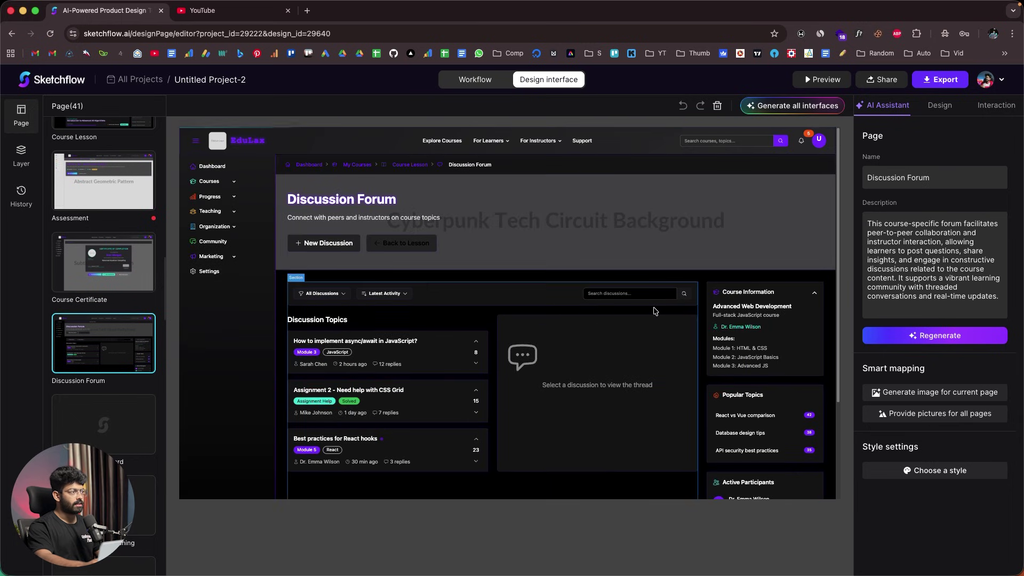
- Export the project as an Html Demo Package and look through the HTML files in the exported Untitled Project-2 folder
{"action": "left_click", "coordinate": [942, 84]}
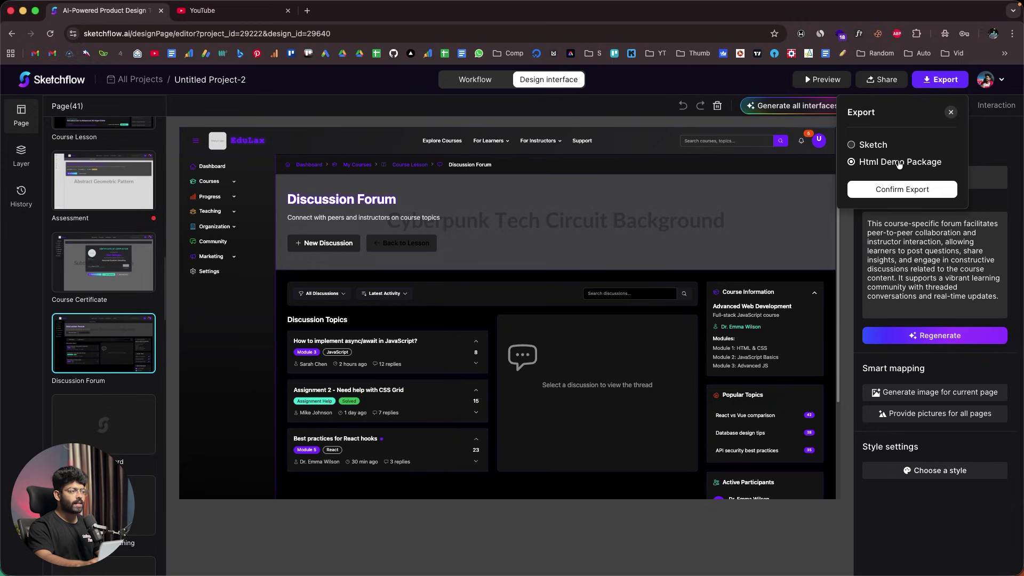
{"action": "left_click", "coordinate": [908, 191]}
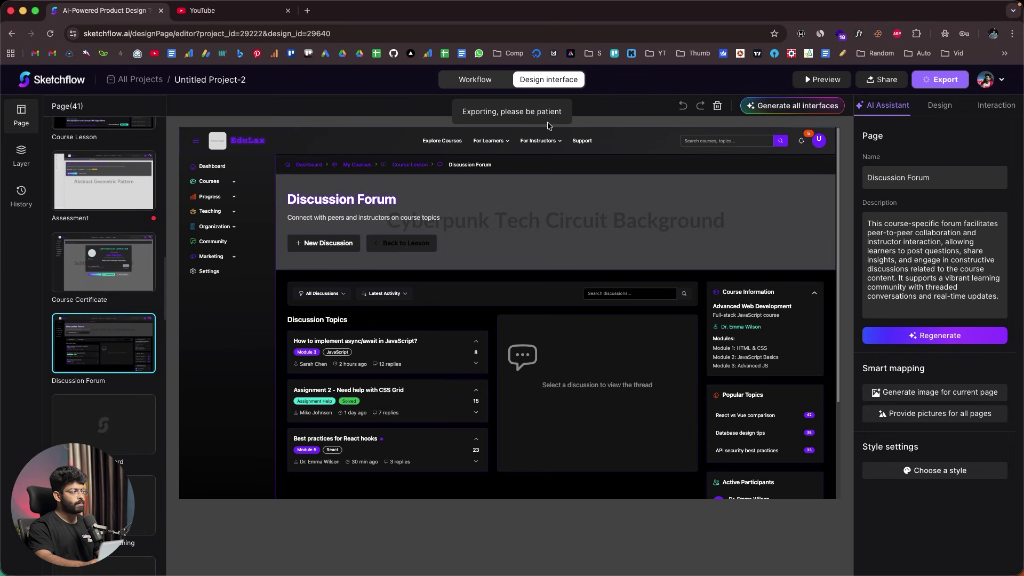
{"action": "scroll", "coordinate": [597, 232], "scroll_direction": "down", "scroll_amount": 3}
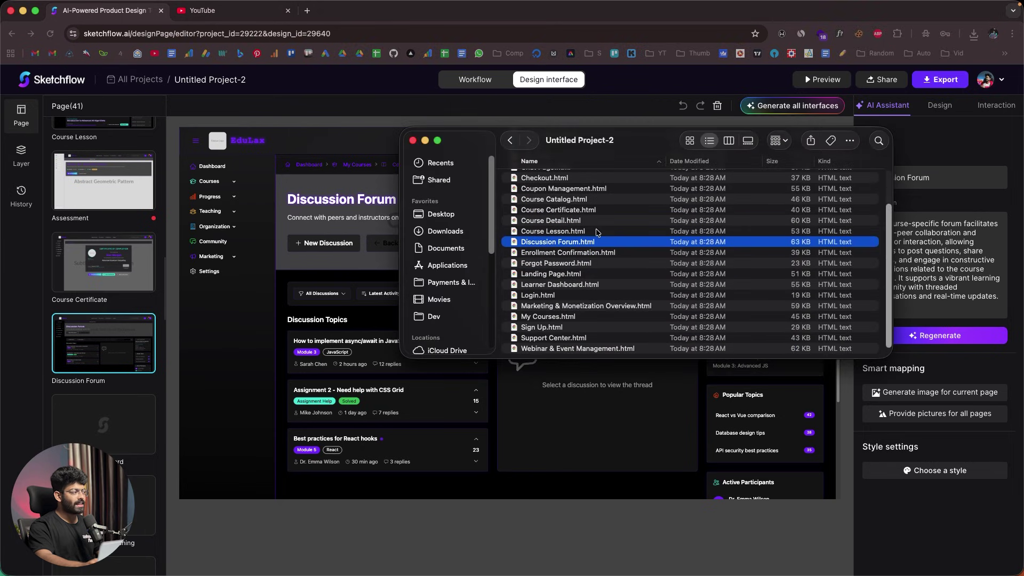
{"action": "scroll", "coordinate": [596, 232], "scroll_direction": "up", "scroll_amount": 3}
{"action": "scroll", "coordinate": [597, 232], "scroll_direction": "down", "scroll_amount": 3}
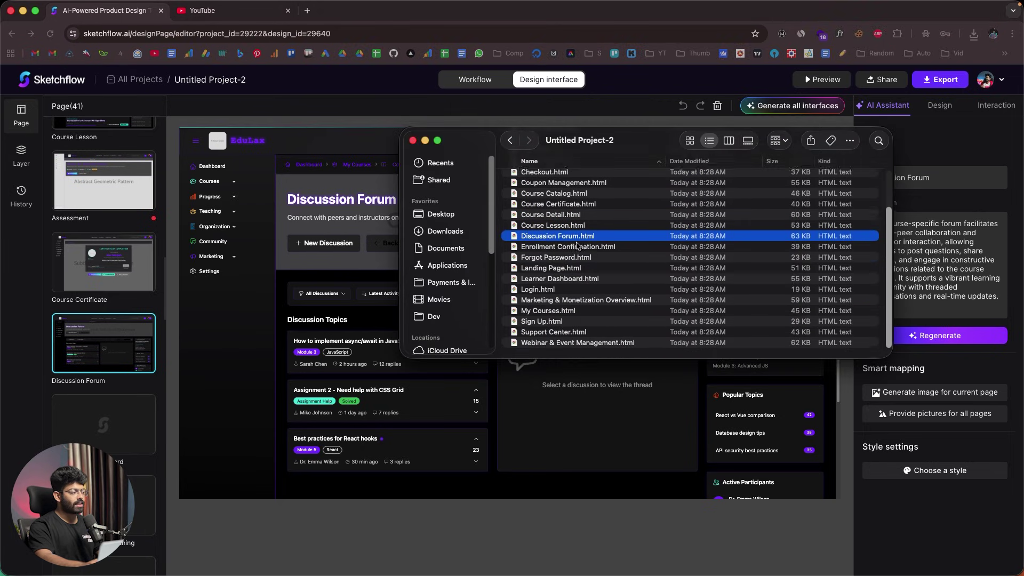
{"action": "left_click", "coordinate": [565, 255]}
{"action": "left_click", "coordinate": [606, 273]}
{"action": "left_click", "coordinate": [581, 297]}
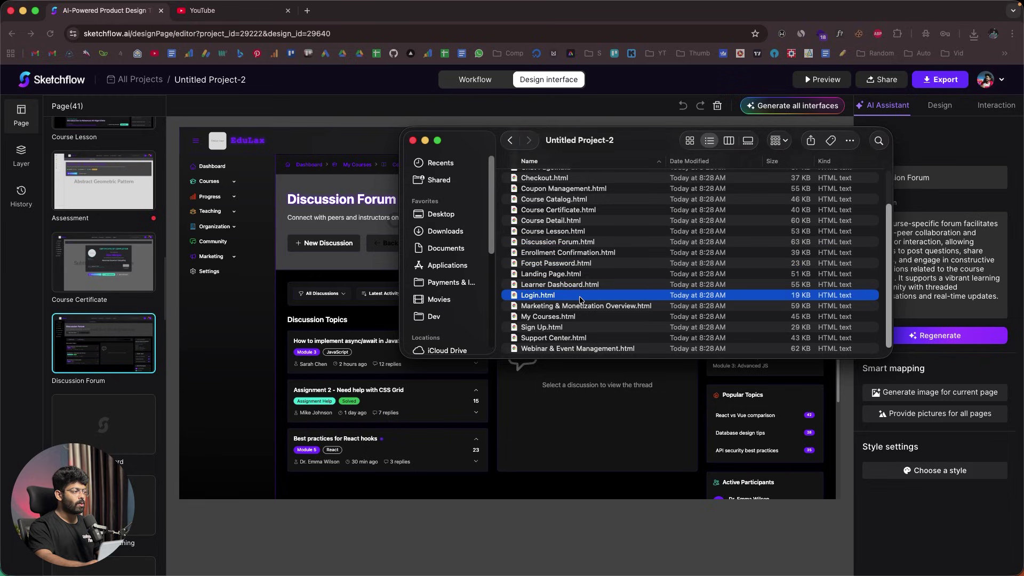
{"action": "left_click", "coordinate": [600, 317]}
{"action": "left_click", "coordinate": [586, 348]}
{"action": "left_click", "coordinate": [556, 526]}
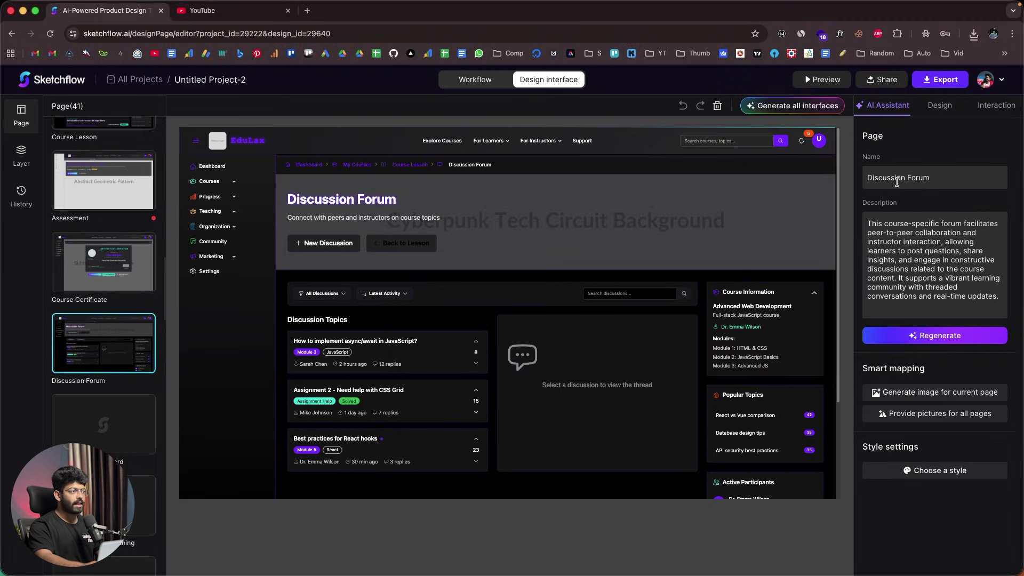
- Reopen the export options and review the Sketch and Html Demo Package formats
{"action": "left_click", "coordinate": [940, 80]}
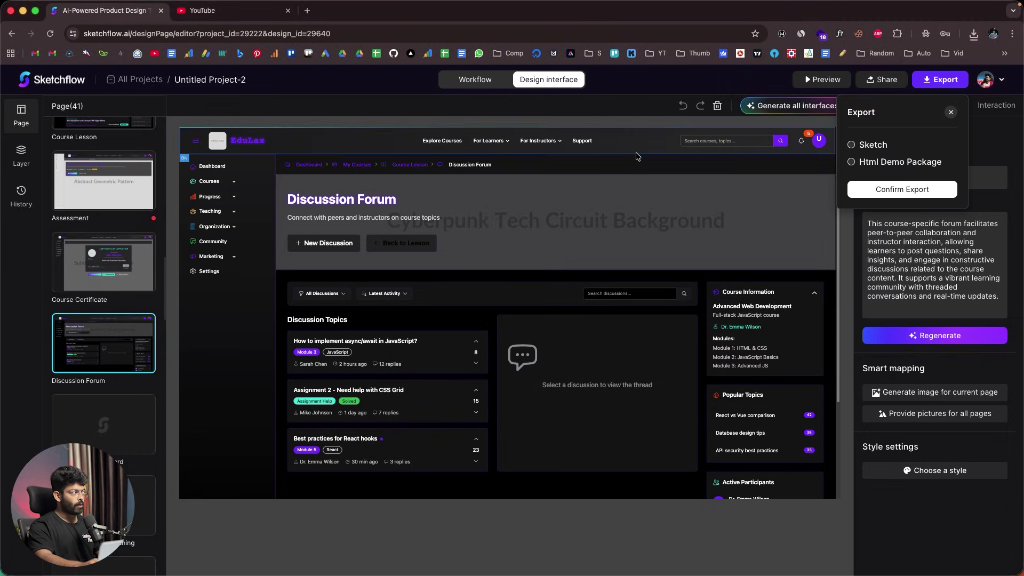
{"action": "left_click", "coordinate": [425, 166]}
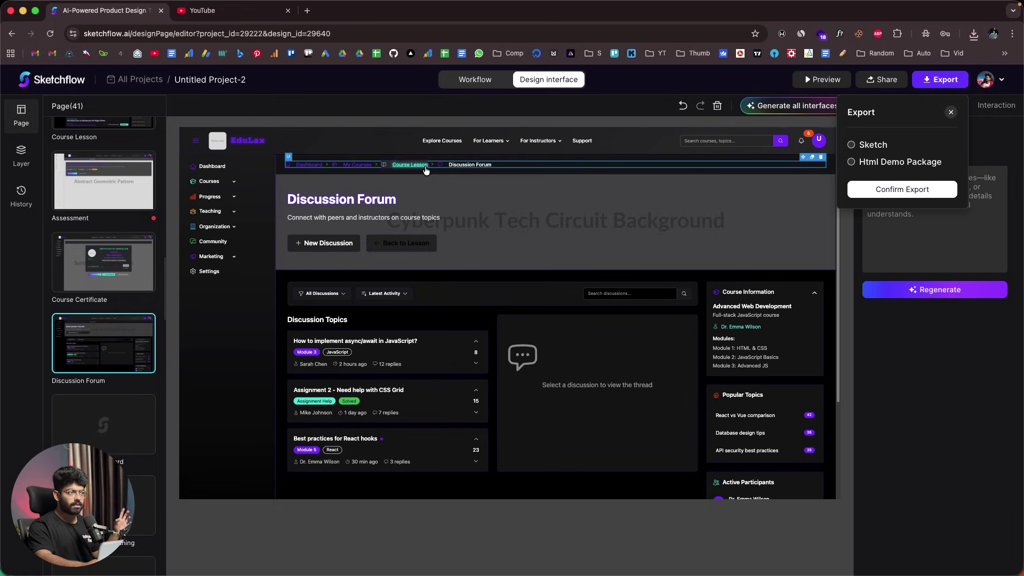
{"action": "left_click", "coordinate": [873, 147]}
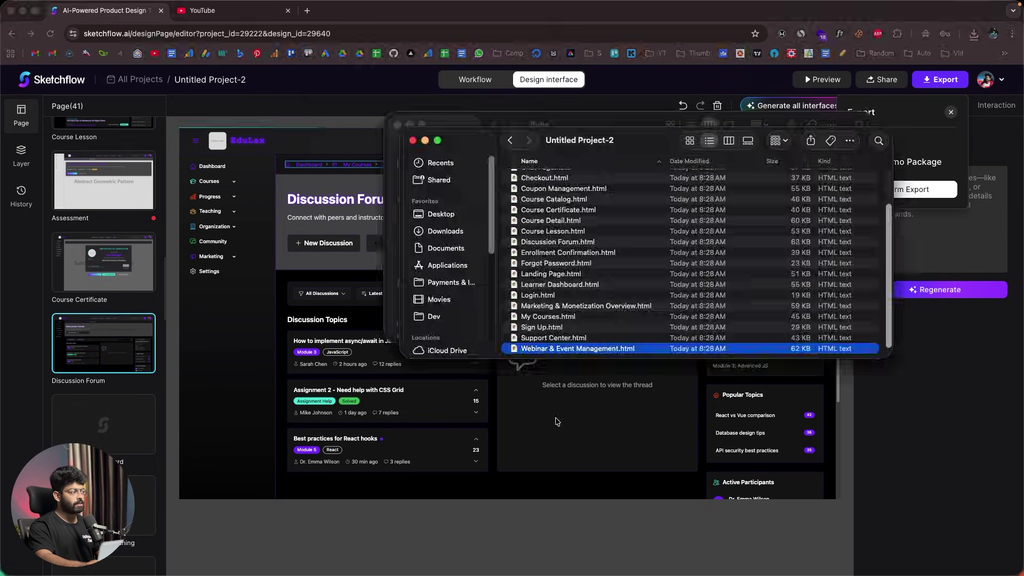
- Go through the exported page files in the Untitled Project-2 folder again and close the export options
{"action": "scroll", "coordinate": [603, 303], "scroll_direction": "up", "scroll_amount": 5}
{"action": "scroll", "coordinate": [603, 303], "scroll_direction": "down", "scroll_amount": 5}
{"action": "scroll", "coordinate": [603, 303], "scroll_direction": "up", "scroll_amount": 5}
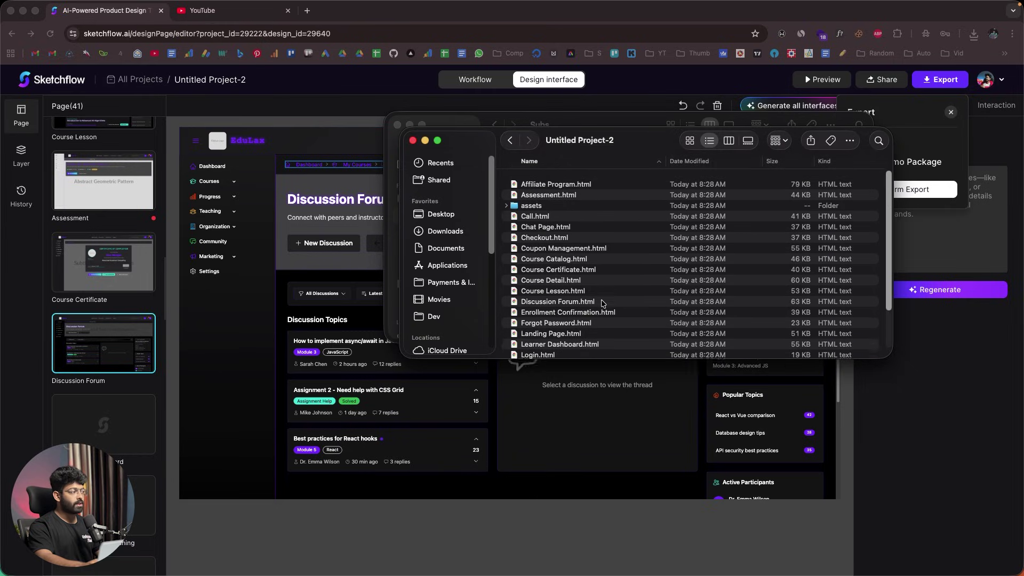
{"action": "scroll", "coordinate": [603, 303], "scroll_direction": "down", "scroll_amount": 5}
{"action": "left_click", "coordinate": [630, 503]}
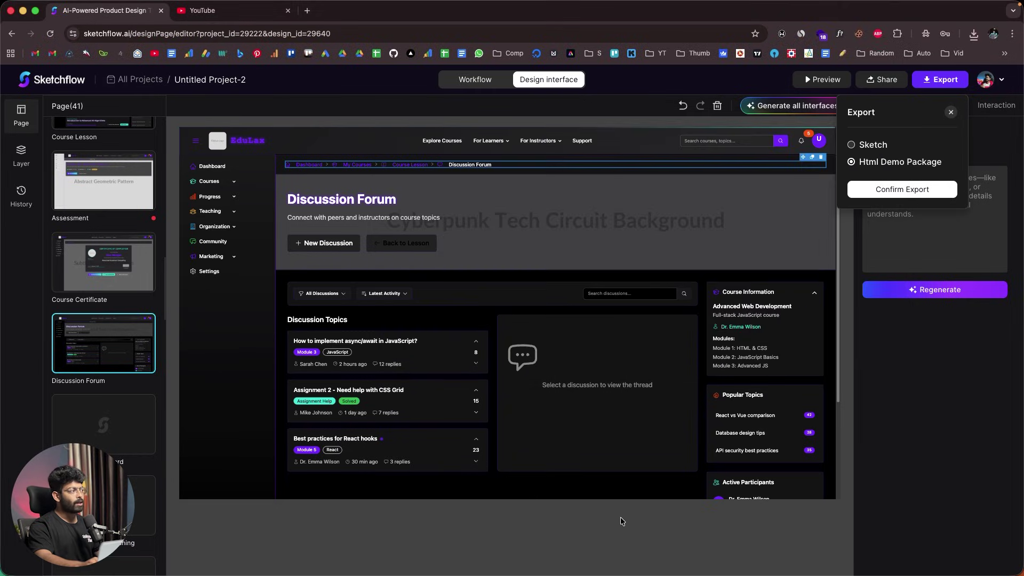
{"action": "left_click", "coordinate": [950, 112]}
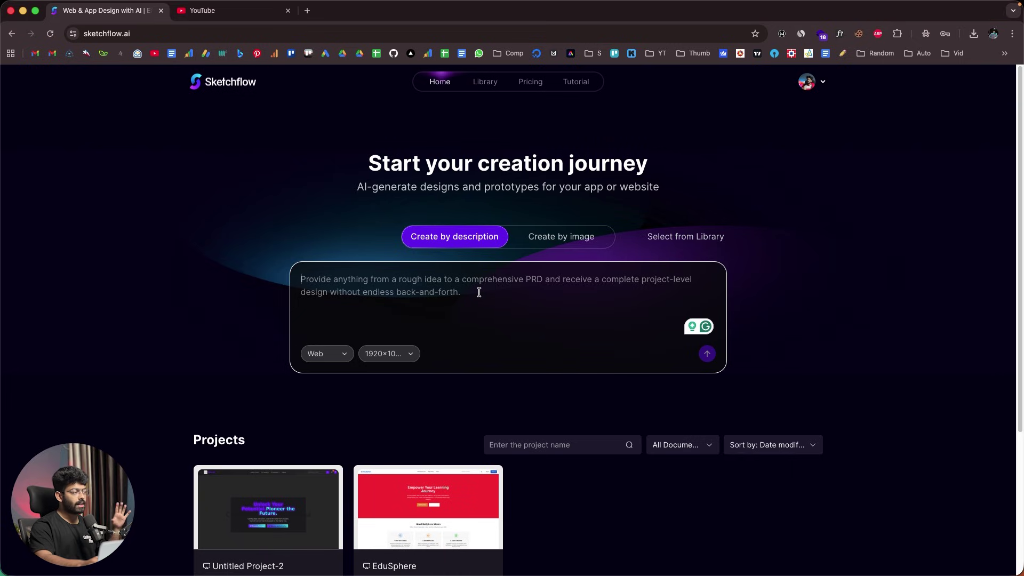
- Compare the Create by image and Create by description options for starting a new design on the home page
{"action": "left_click", "coordinate": [564, 240]}
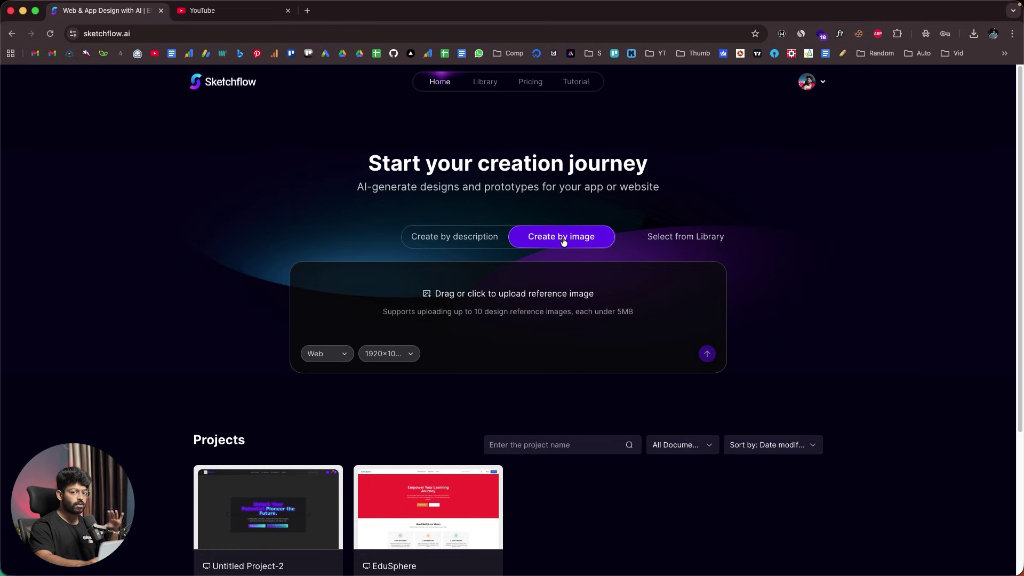
{"action": "left_click", "coordinate": [469, 243]}
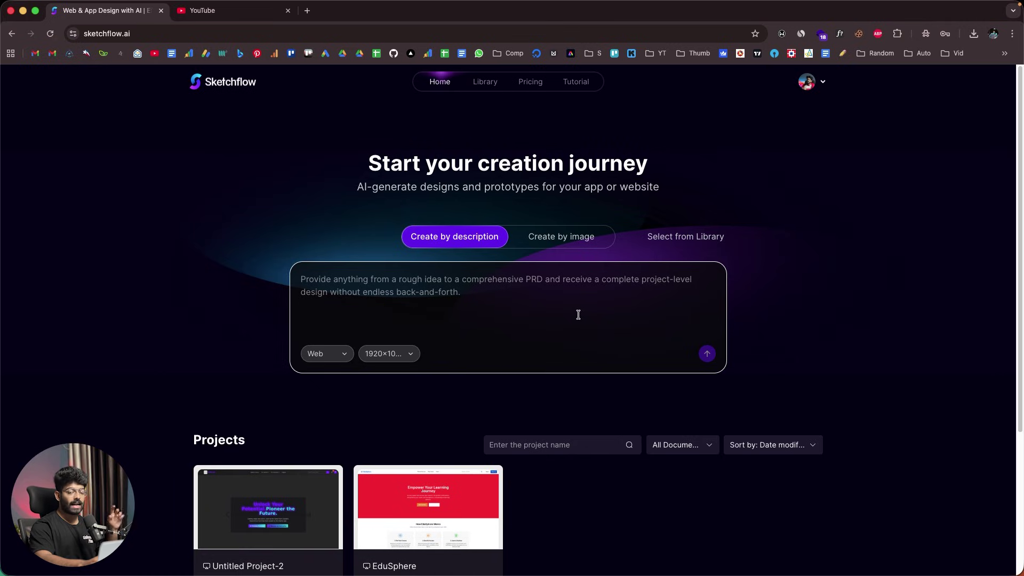
{"action": "left_click", "coordinate": [674, 280]}
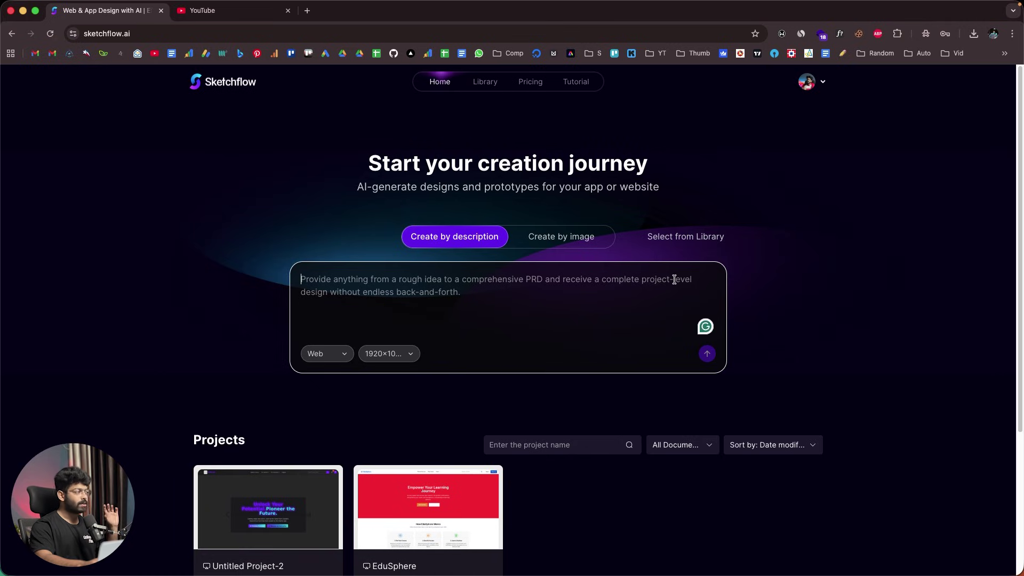